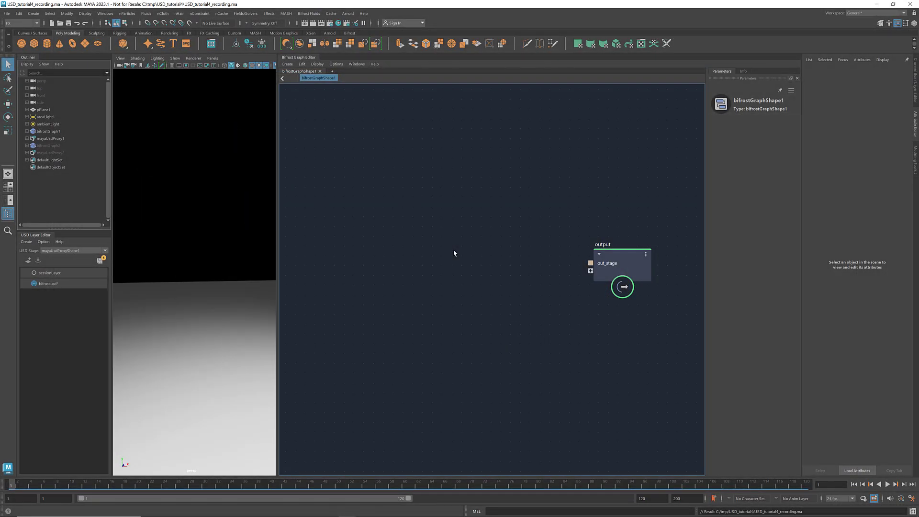
- Add a create_usd_stage node to the graph and place it up and away from the output node
key("Tab")
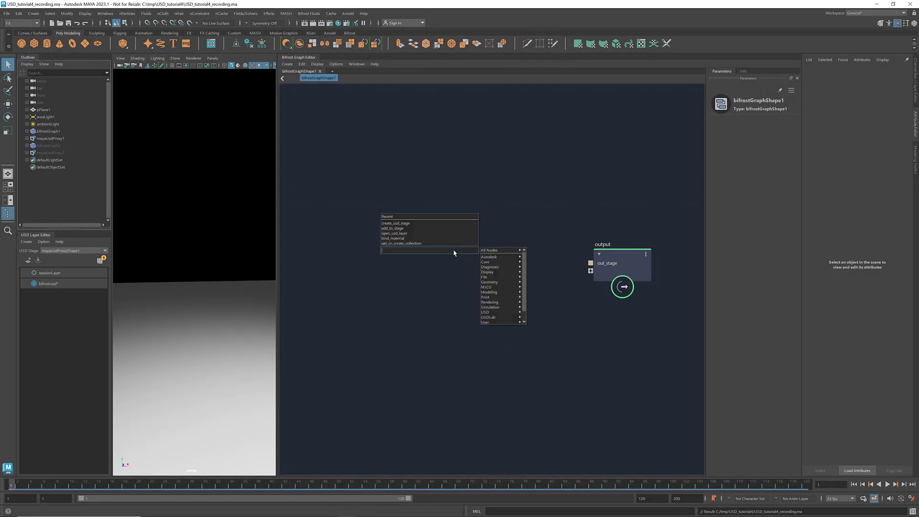
type("create")
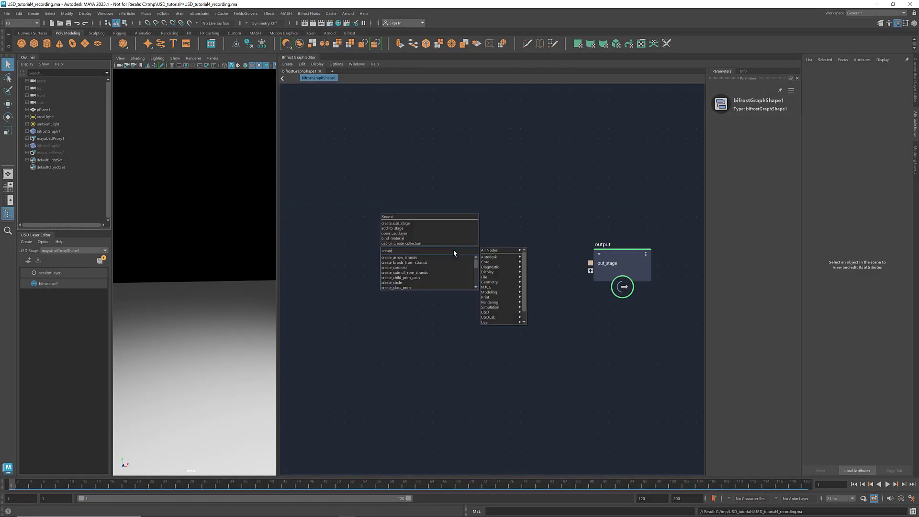
type("_usd")
key("Down")
key("Down")
key("Down")
key("Return")
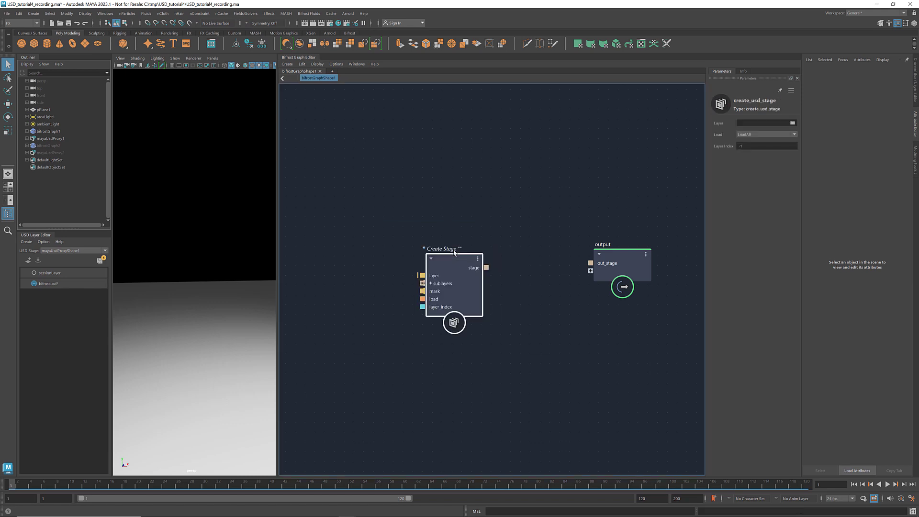
left_click_drag(454, 252, 424, 204)
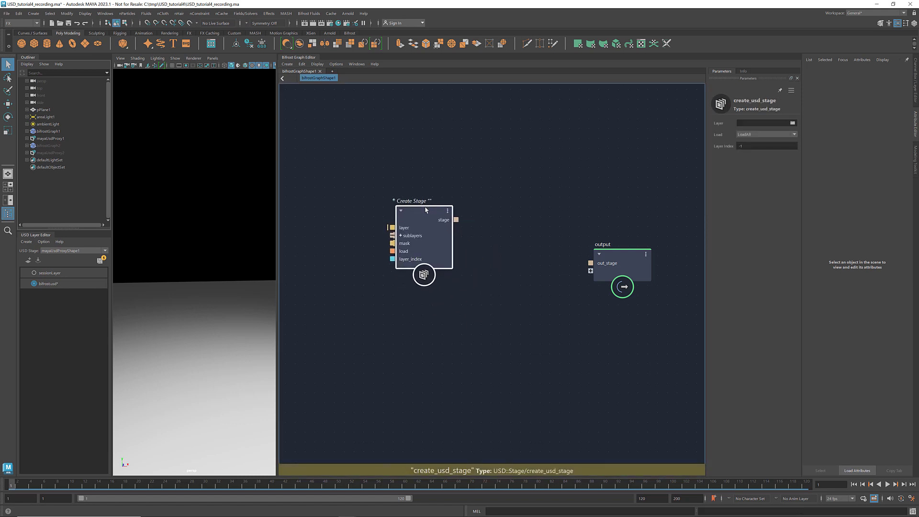
- Set the stage node's layer to a new file named monster_material_binding in the USD_tutorial4 folder
left_click(792, 123)
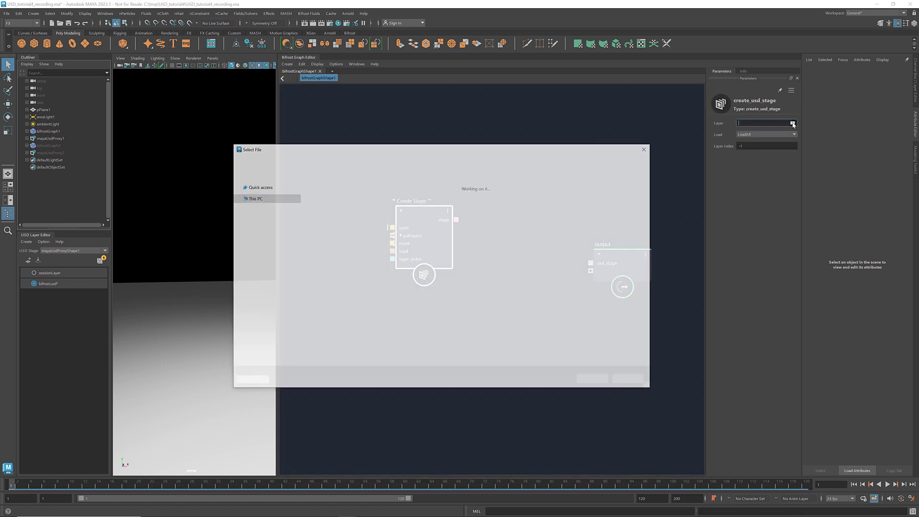
type("monster_m")
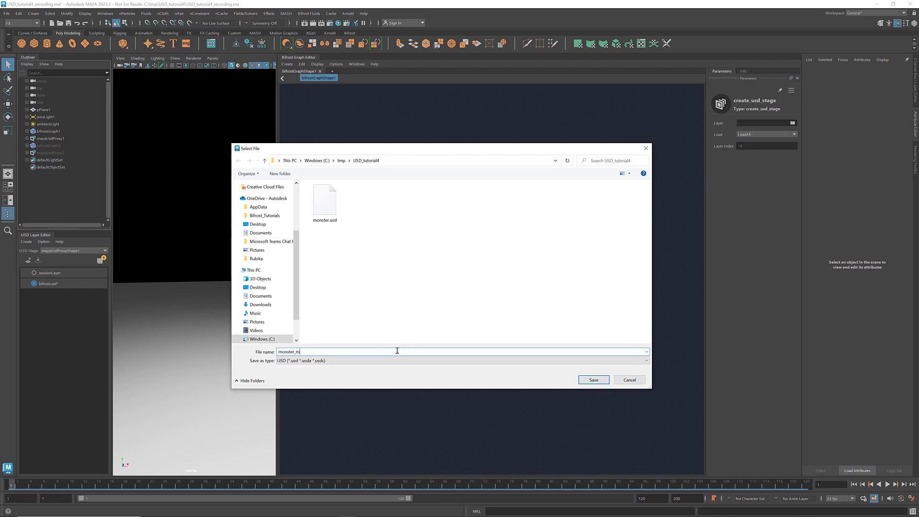
type("aterial_binding")
left_click(593, 381)
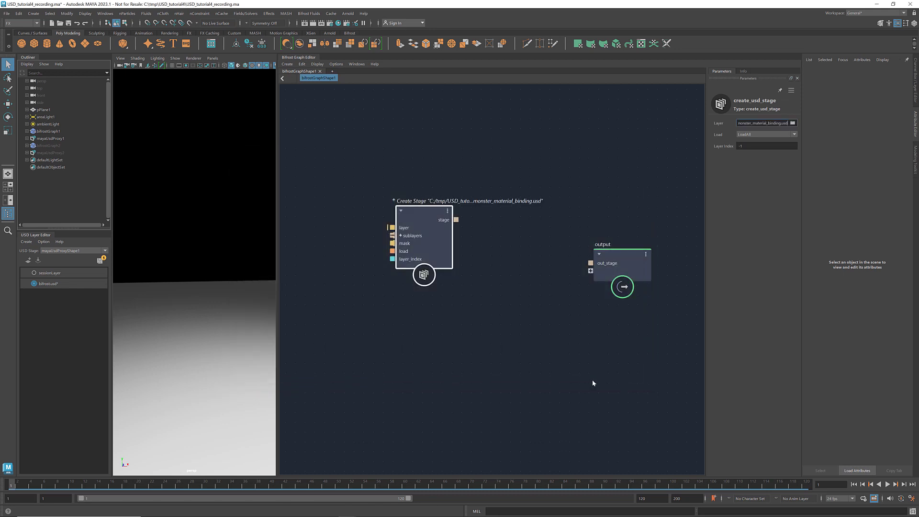
- Add an add_to_stage node and place it between the Create Stage and output nodes
key("Tab")
type("add_to")
key("Down")
key("Return")
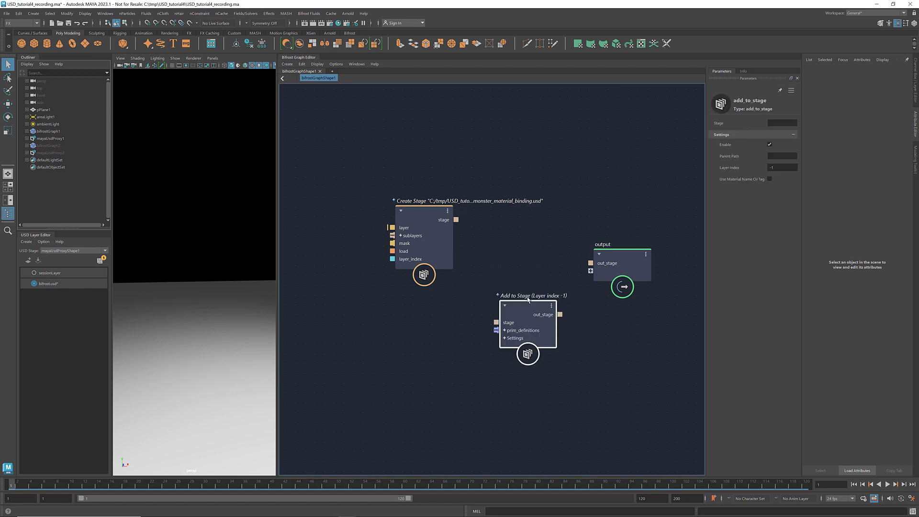
left_click_drag(528, 300, 522, 269)
- Connect Create Stage's stage to the add_to_stage node's stage, and its out_stage to the output node
left_click_drag(456, 220, 489, 292)
left_click_drag(617, 258, 643, 264)
left_click_drag(554, 285, 615, 268)
- Create a define_usd_prim node feeding add_to_stage's prim_definitions and set its path to /monster
middle_click_drag(517, 372, 543, 354)
right_click(545, 287)
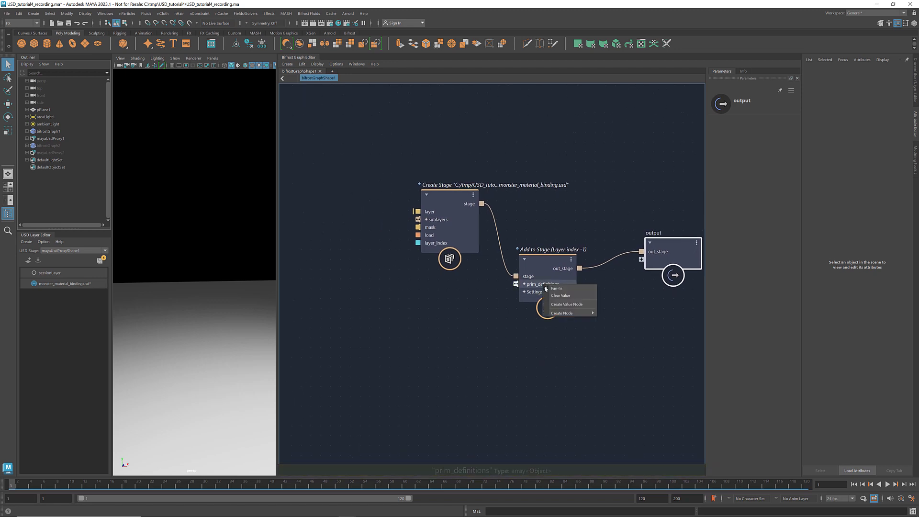
mouse_move(566, 313)
left_click(627, 316)
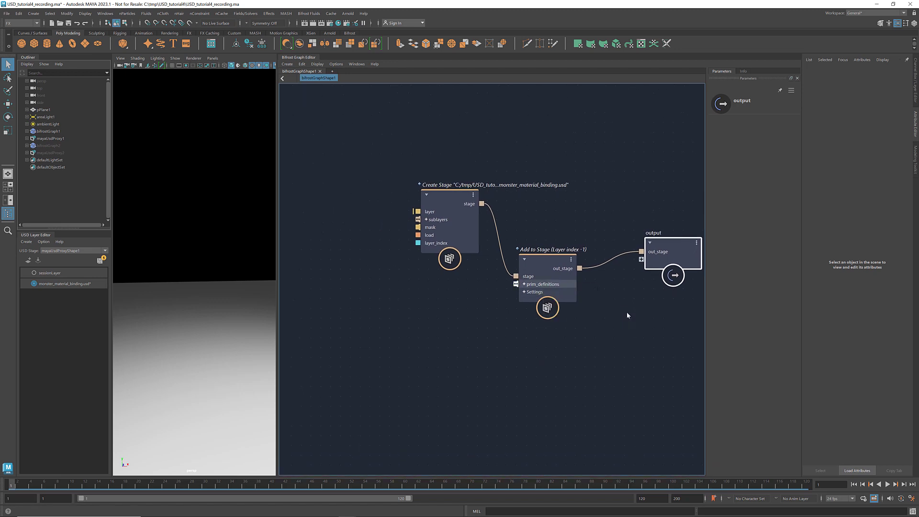
left_click_drag(290, 305, 467, 308)
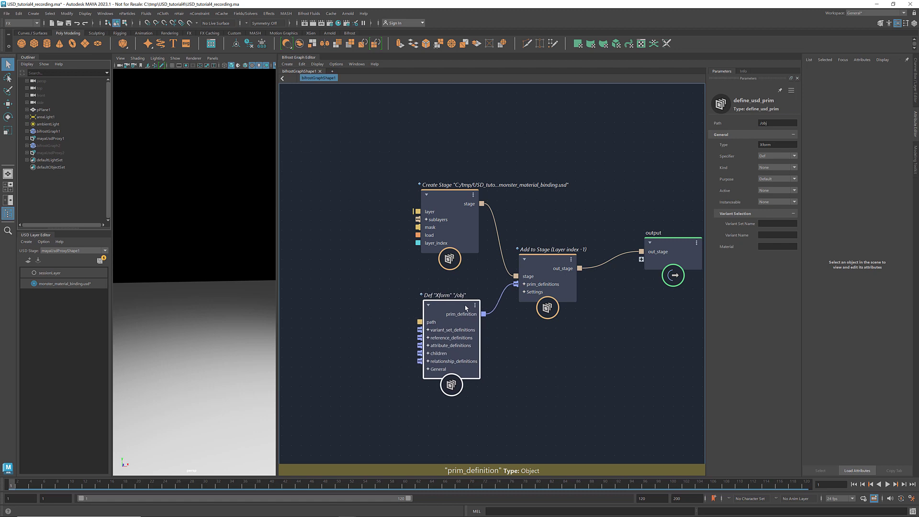
left_click(764, 123)
type("monster")
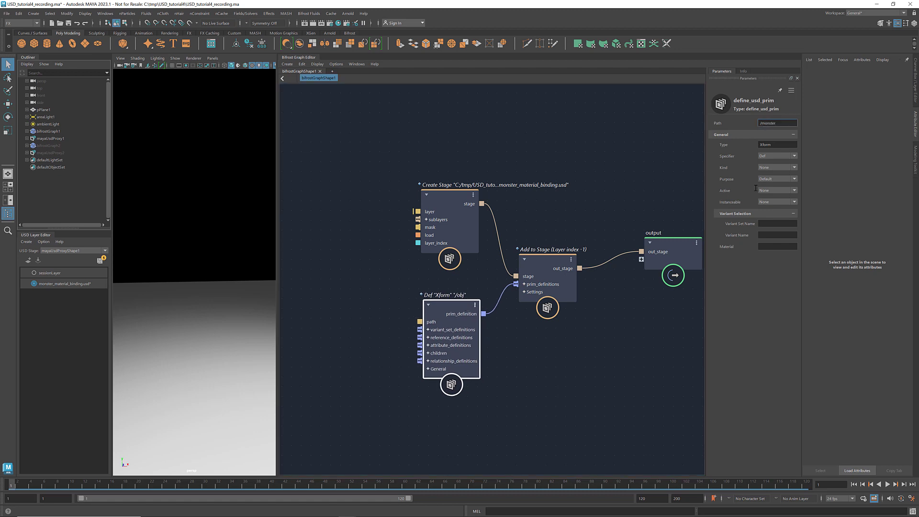
left_click(591, 281)
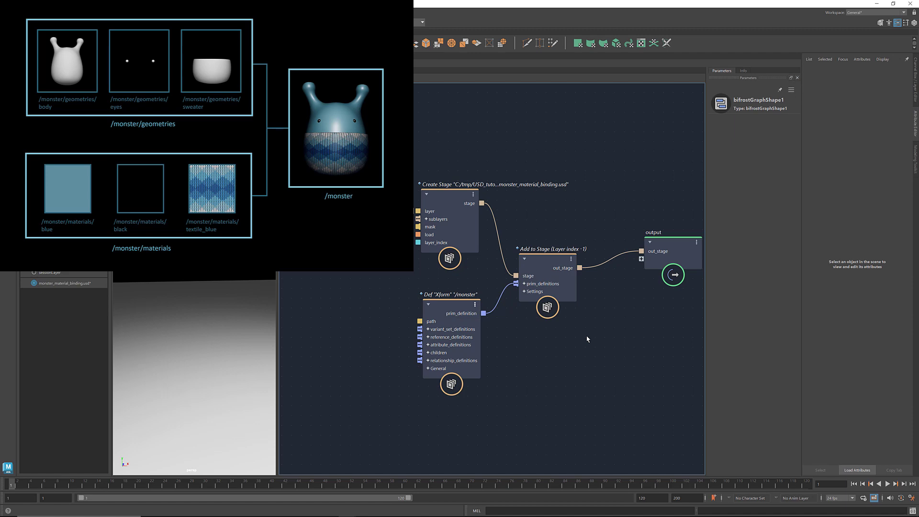
- Create a second define_usd_prim node on the /monster prim's children input and place it beside that prim
middle_click_drag(515, 386, 622, 330)
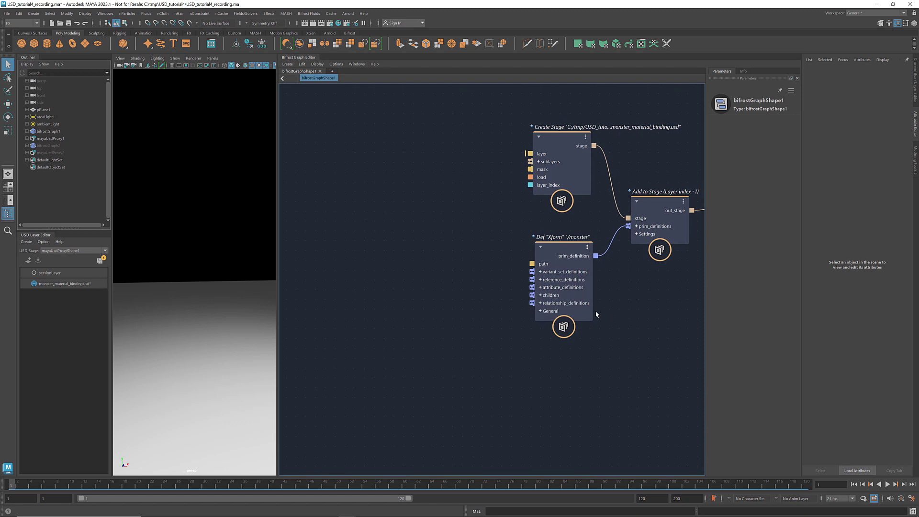
right_click(565, 297)
mouse_move(592, 324)
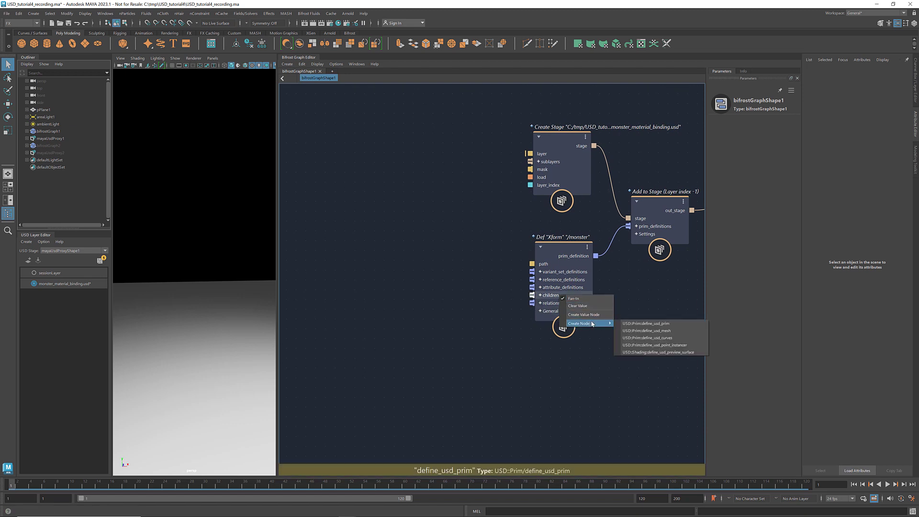
left_click(641, 324)
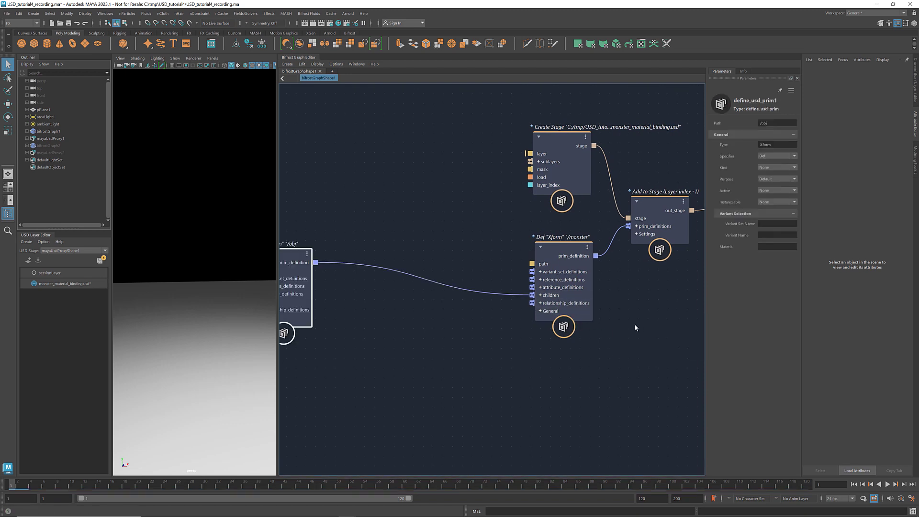
left_click_drag(379, 251, 462, 253)
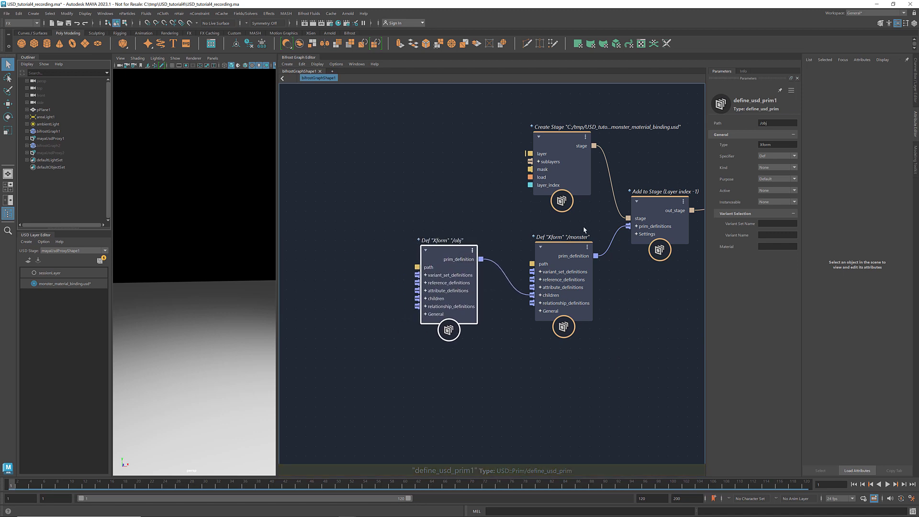
- Set the child prim's path to /geometries and its type to Scope
left_click(766, 123)
double_click(765, 123)
type("g")
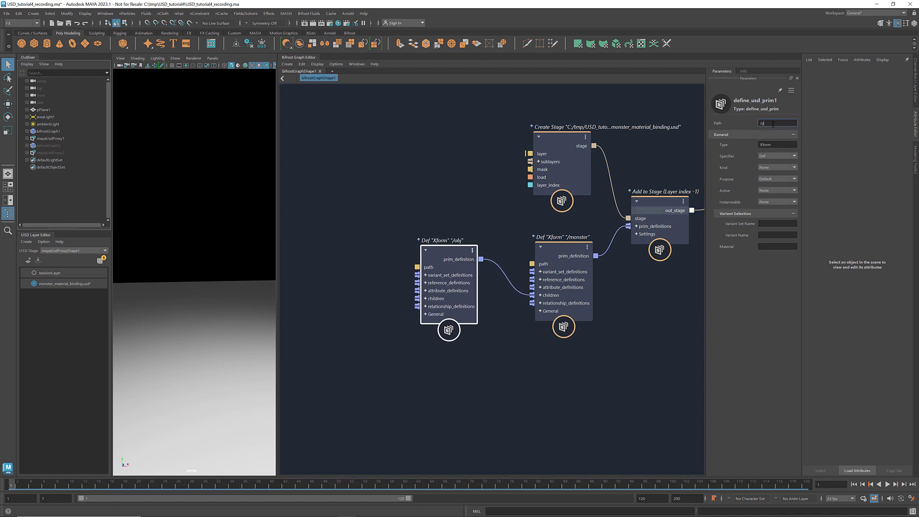
type("eometries")
key("Tab")
type("Scope")
left_click(485, 272)
- Duplicate the /geometries scope node, connect the copy to /monster's children, and set its path to /materials
left_click_drag(455, 254, 447, 362)
key("ctrl+d")
middle_click_drag(506, 376, 507, 348, "alt")
left_click_drag(487, 345, 533, 267)
double_click(779, 124)
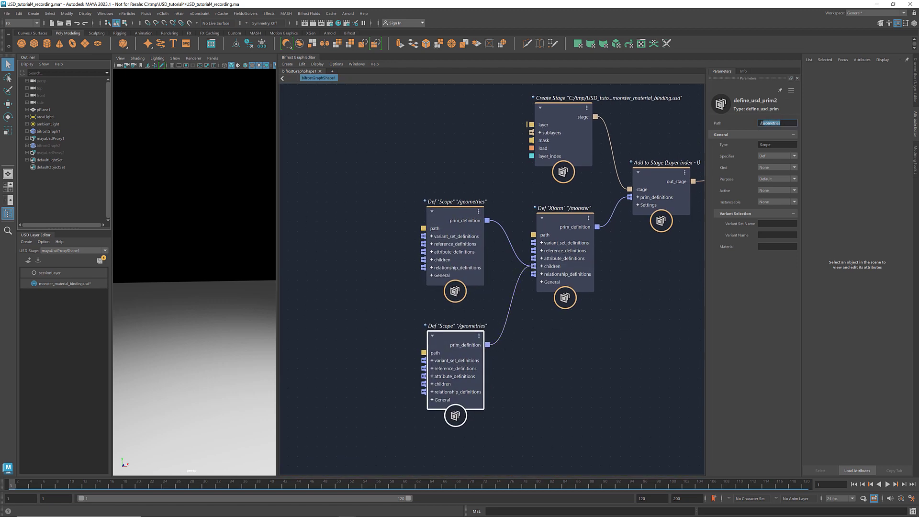
type("materials")
key("Tab")
- Expand the mayaUsdProxy1 hierarchy and inspect the geometries and materials scopes under the monster prim
left_click(27, 139)
left_click(35, 153)
left_click(70, 161)
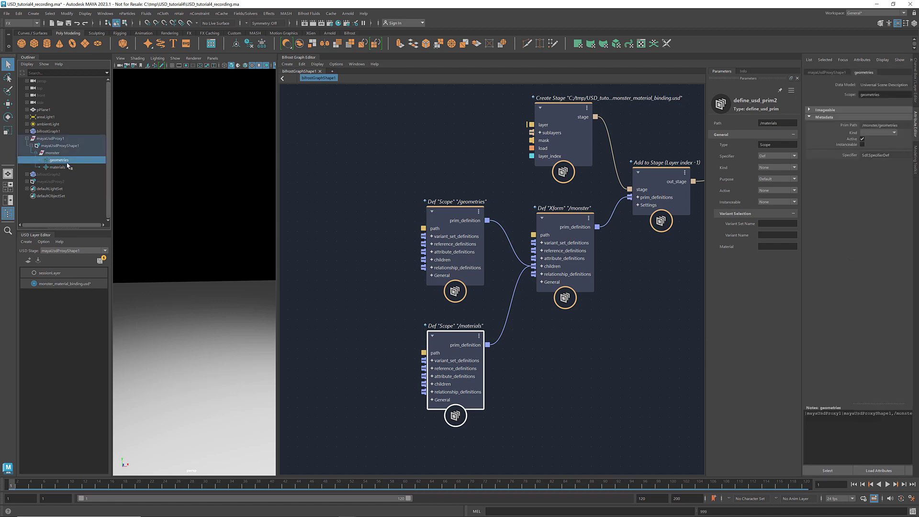
left_click(68, 168)
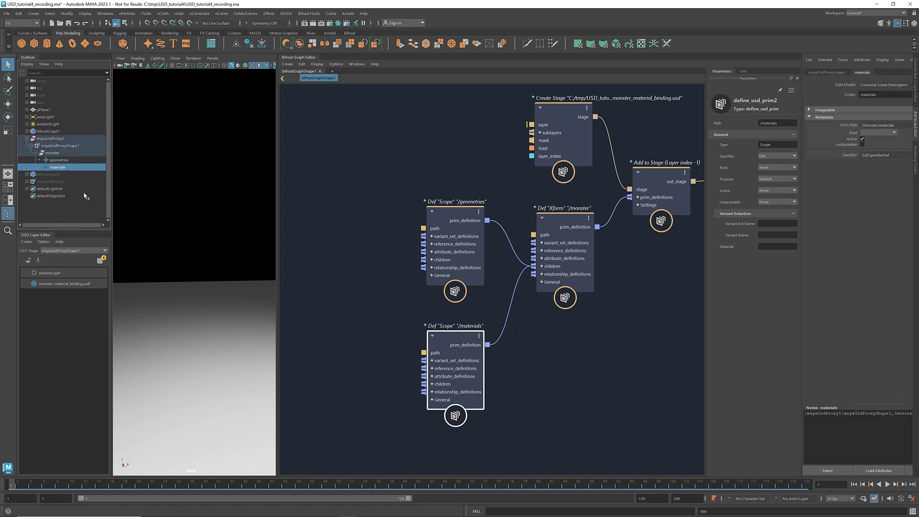
left_click(142, 221)
- Add an open_usd_layer node to the graph and load monster.usd from the USD_tutorial4 folder as its file
left_click(402, 322)
middle_click_drag(380, 305, 524, 329, "alt")
key("Tab")
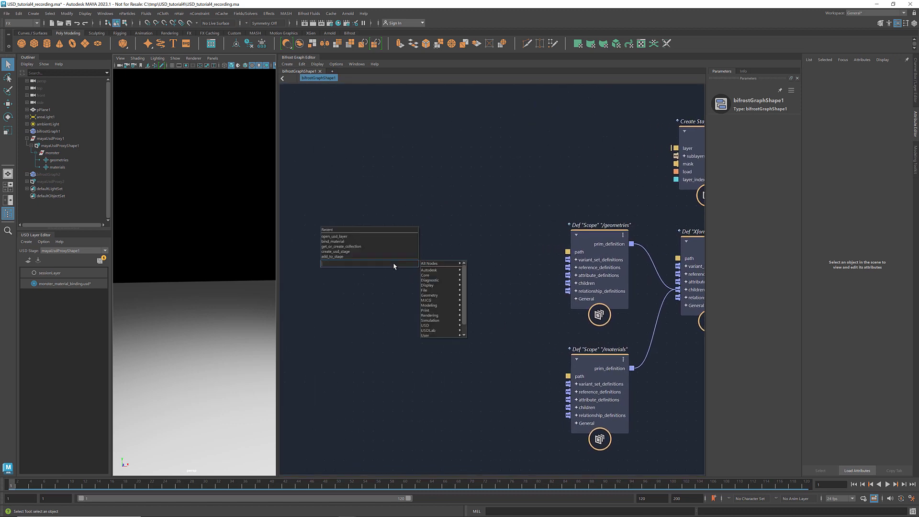
type("open_usd")
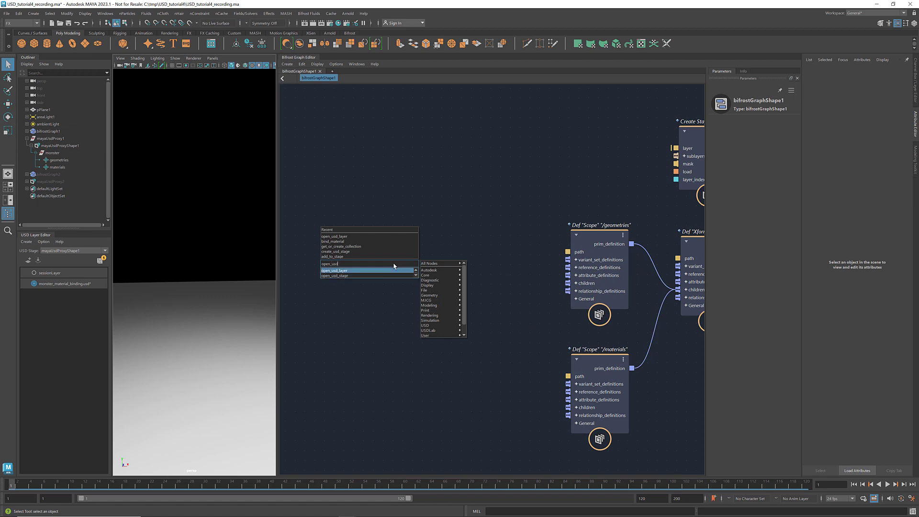
key("Return")
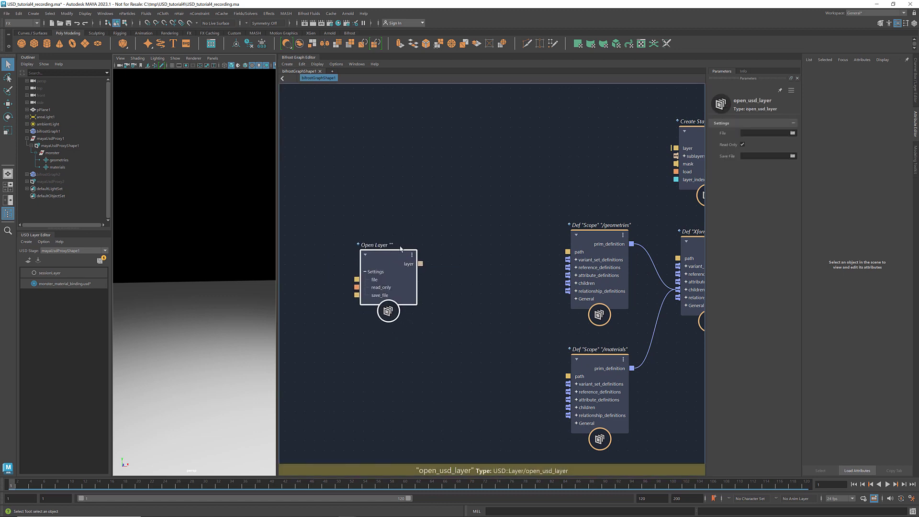
left_click(792, 134)
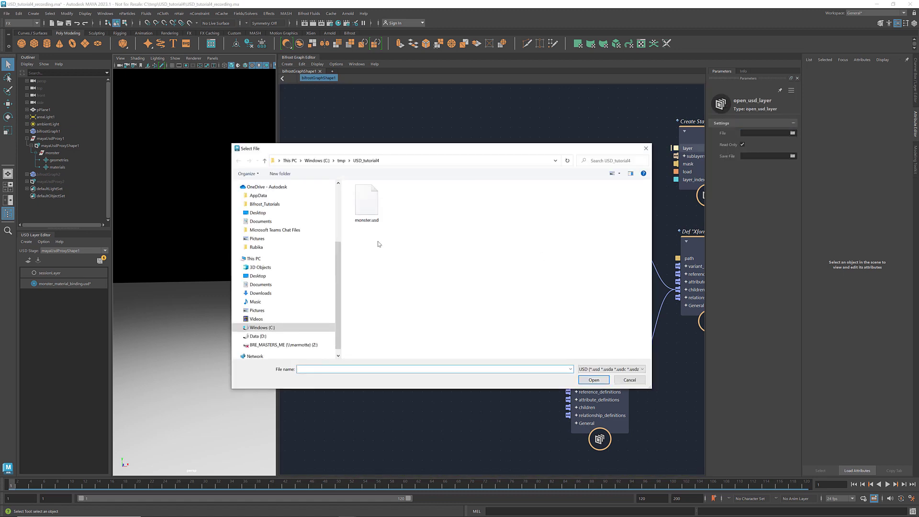
left_click(368, 207)
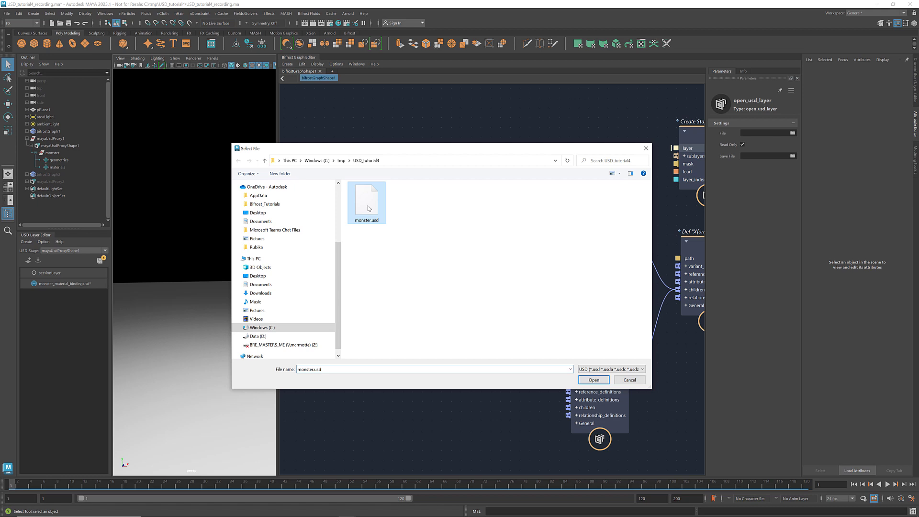
left_click(598, 381)
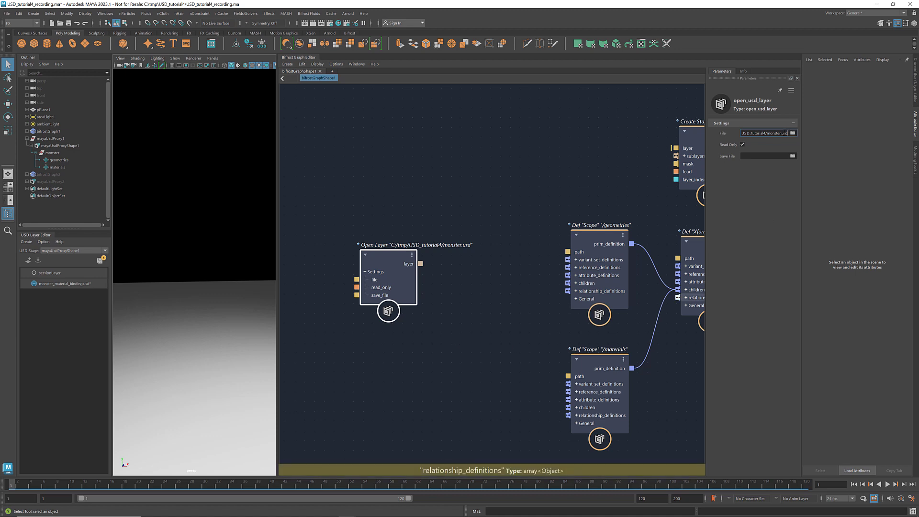
- Run chdir("C:/tmp/USD_tutorial4"); as a MEL command in the Script Editor to set the working directory
left_click_drag(787, 133, 729, 134)
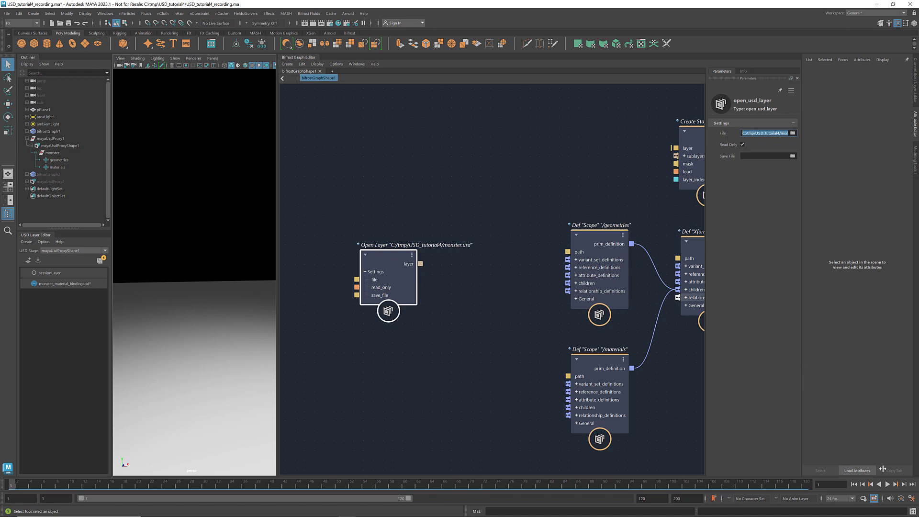
left_click(912, 511)
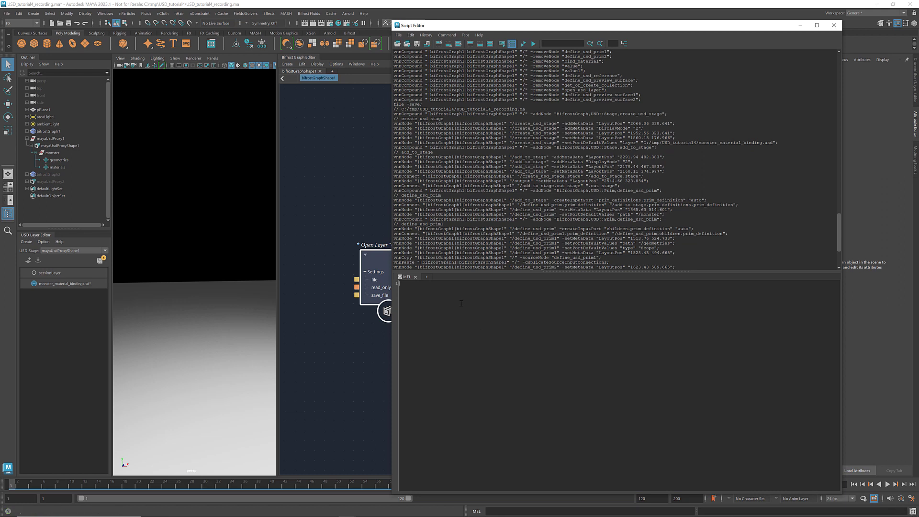
type("chdir()")
type("C:\\tmp\\USD_tutorial4")
left_click(424, 284)
type(";")
scroll(590, 225, "down", 5)
scroll(589, 225, "down", 1)
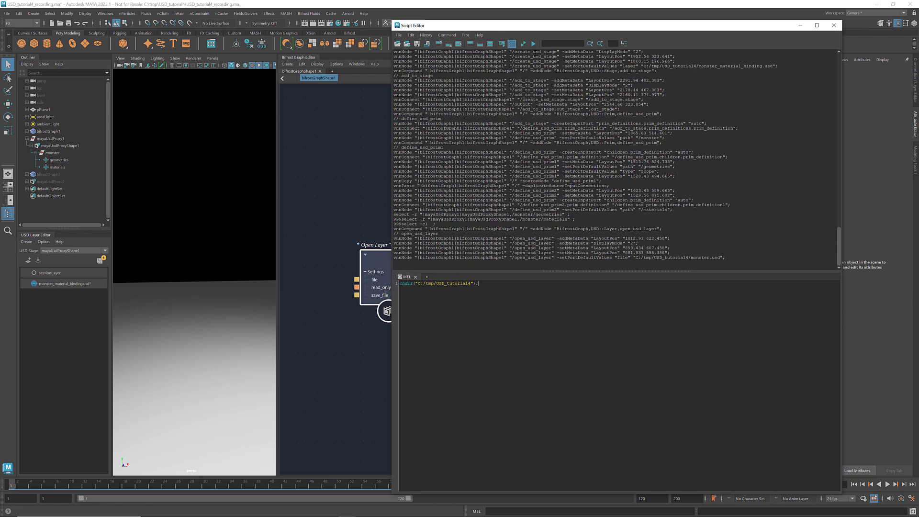
left_click(534, 44)
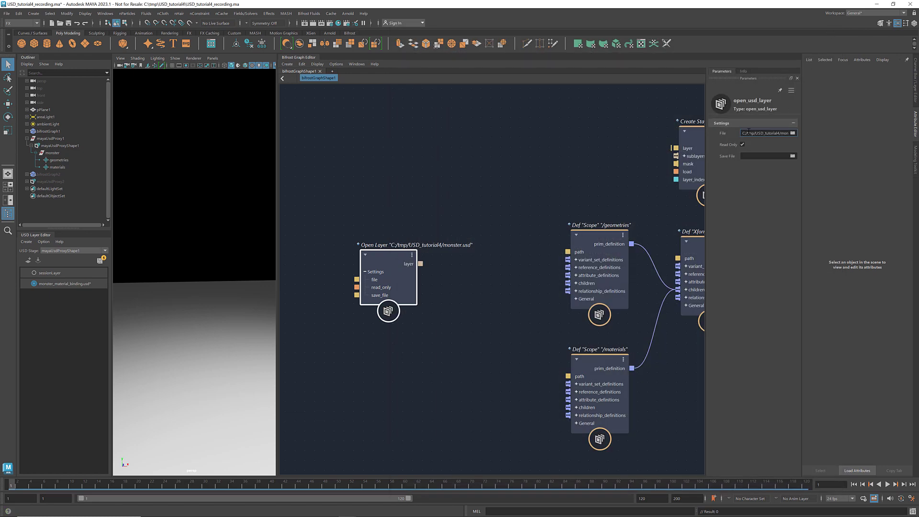
- Shorten the Open Layer node's file path to the relative path ./monster.usd
left_click_drag(742, 133, 778, 133)
key("BackSpace")
left_click(597, 205)
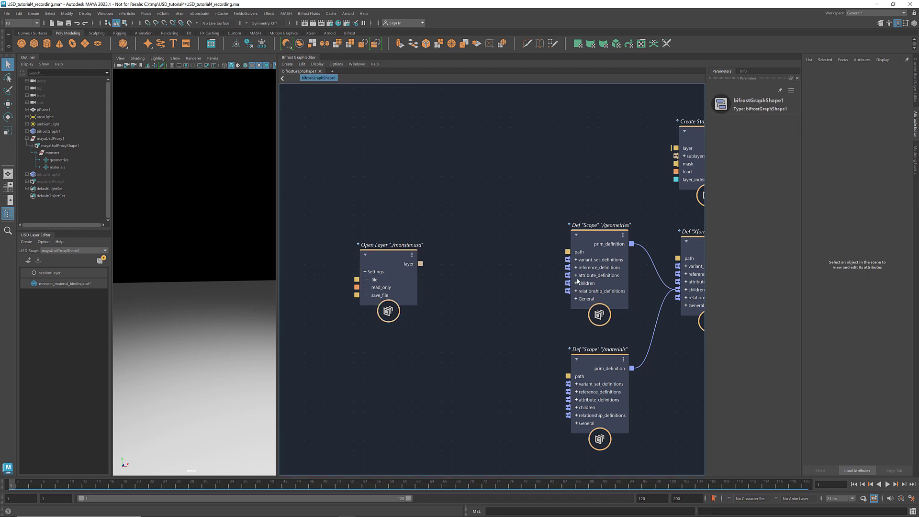
- Create a define_usd_reference node on the /geometries prim's reference_definitions and connect the Open Layer node's layer to it
right_click(600, 269)
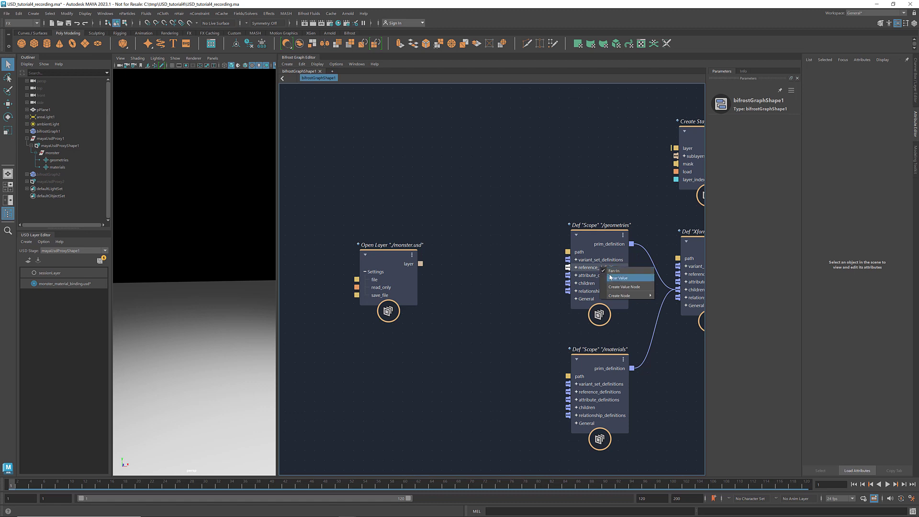
mouse_move(623, 295)
left_click(668, 296)
left_click_drag(332, 265, 495, 248)
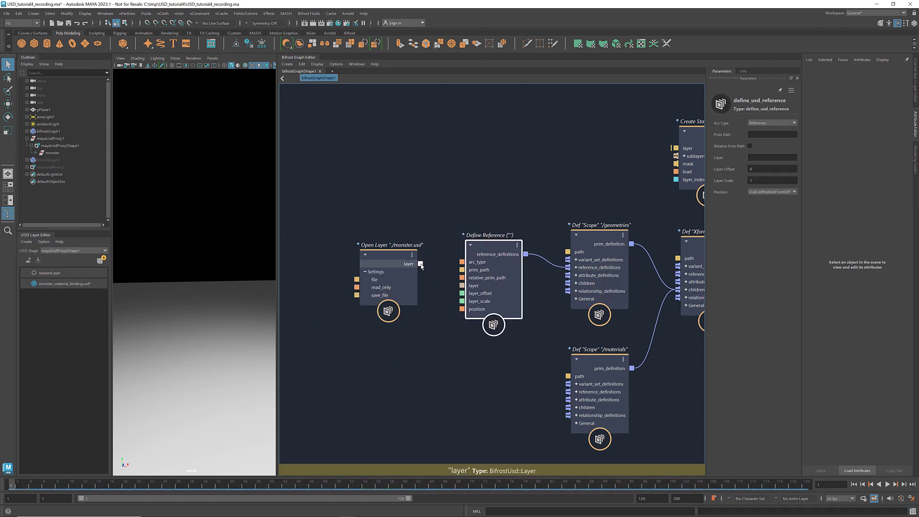
left_click_drag(421, 264, 464, 286)
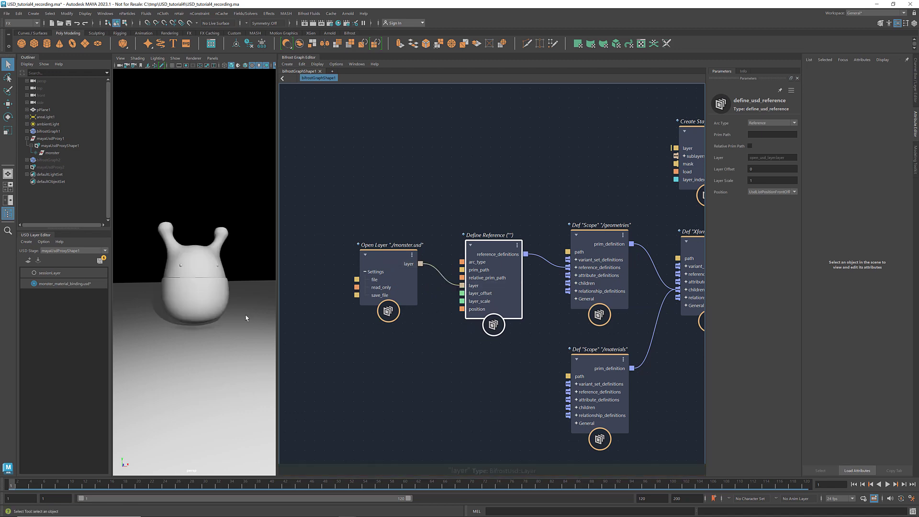
- Create a define_usd_preview_surface node on the /materials scope's children and place it beside the scope node
scroll(236, 319, "up", 3)
left_click_drag(243, 298, 281, 302, "alt")
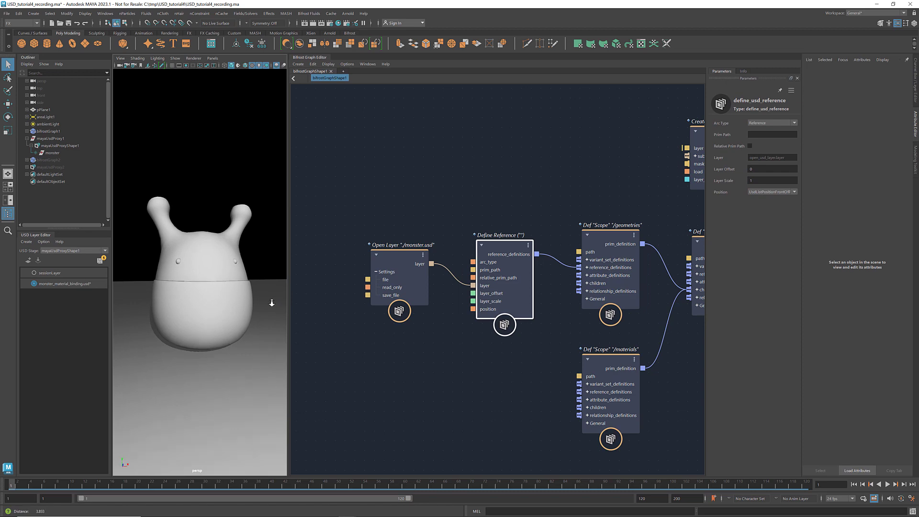
left_click(521, 411)
middle_click_drag(521, 410, 507, 300, "alt")
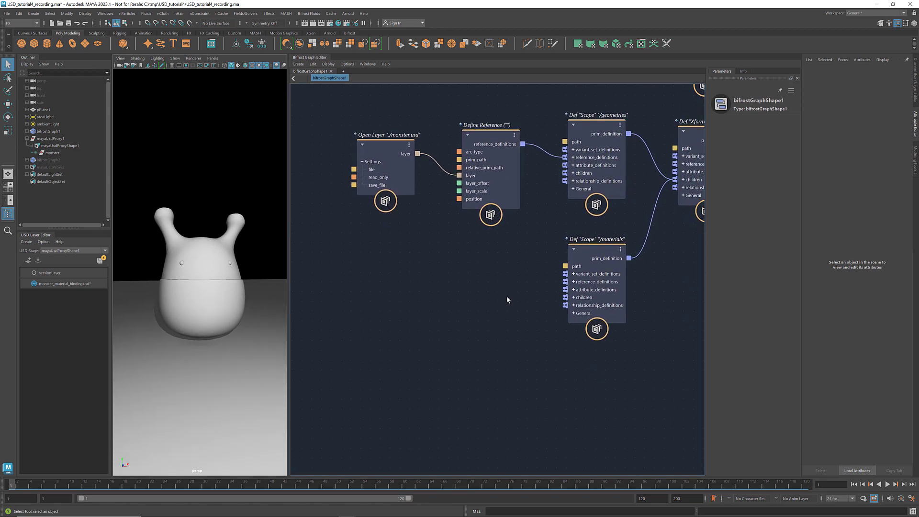
right_click(601, 300)
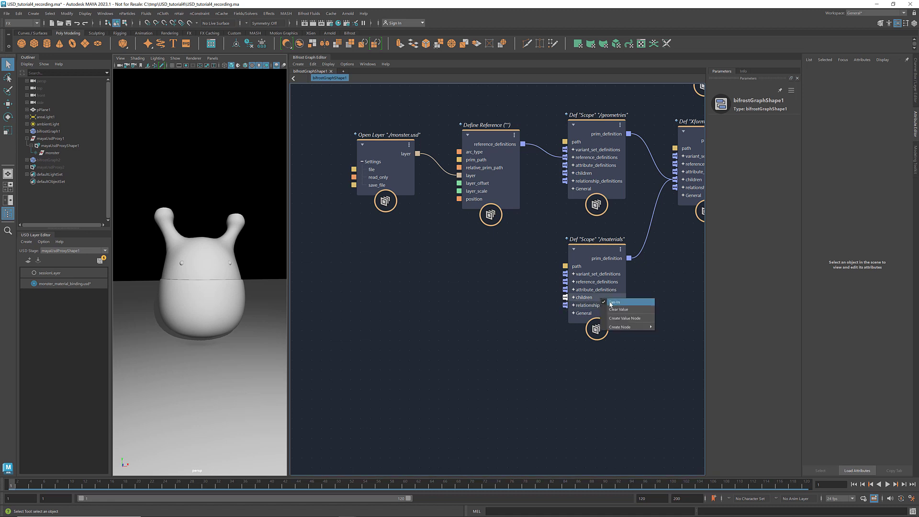
mouse_move(622, 328)
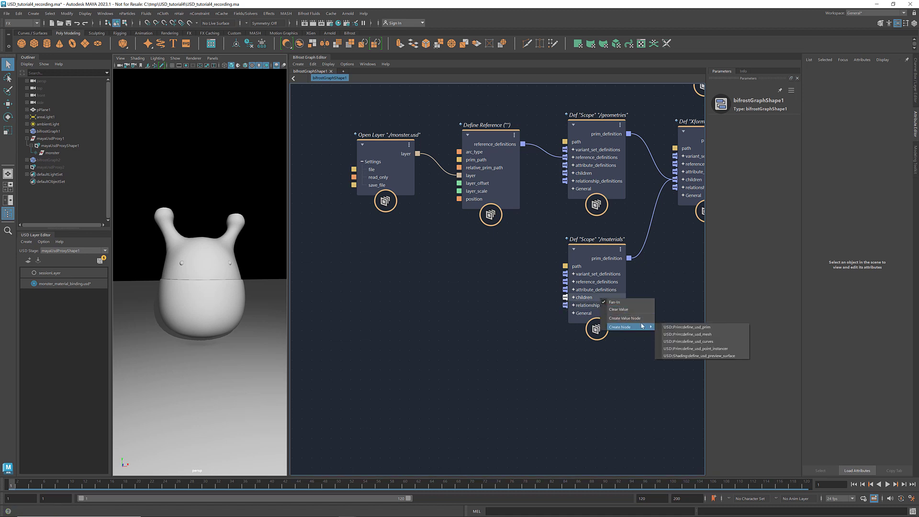
left_click(715, 357)
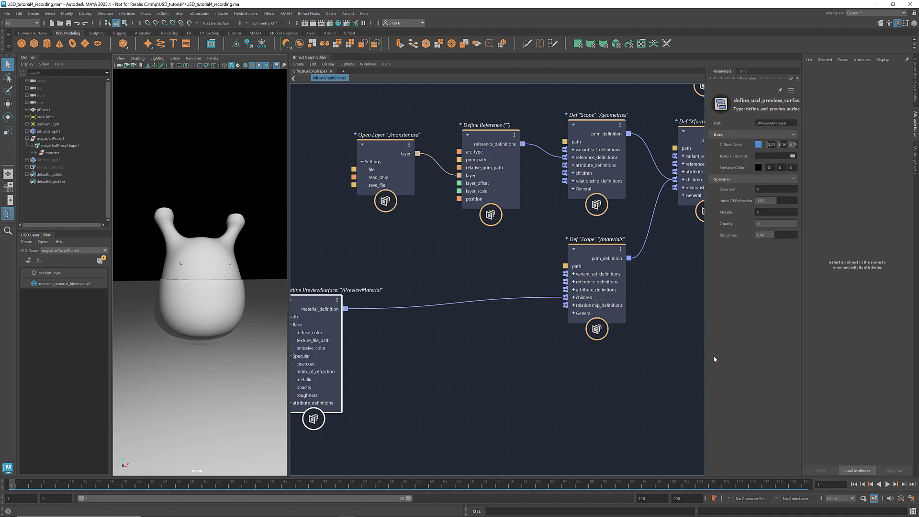
left_click_drag(321, 301, 499, 271)
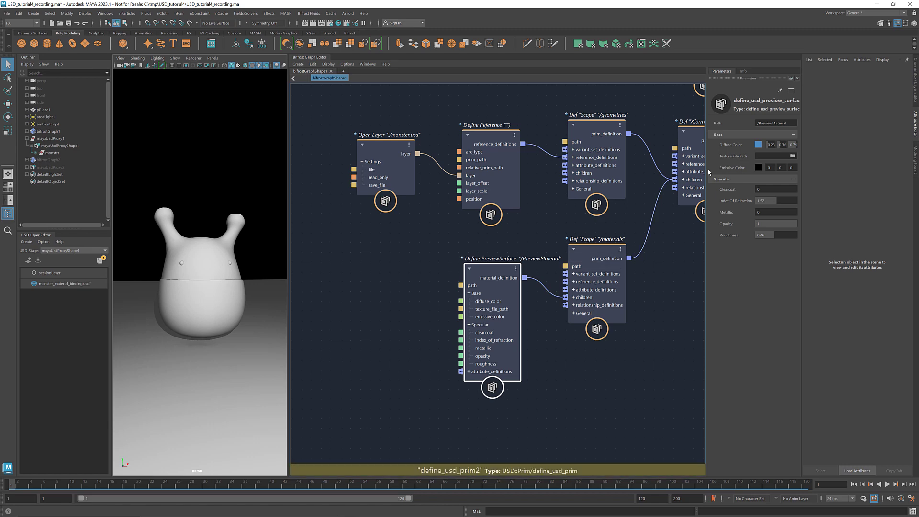
- Set the preview surface's path to /blue and give it a muted blue diffuse color
double_click(776, 123)
type("blue")
key("Return")
left_click(758, 144)
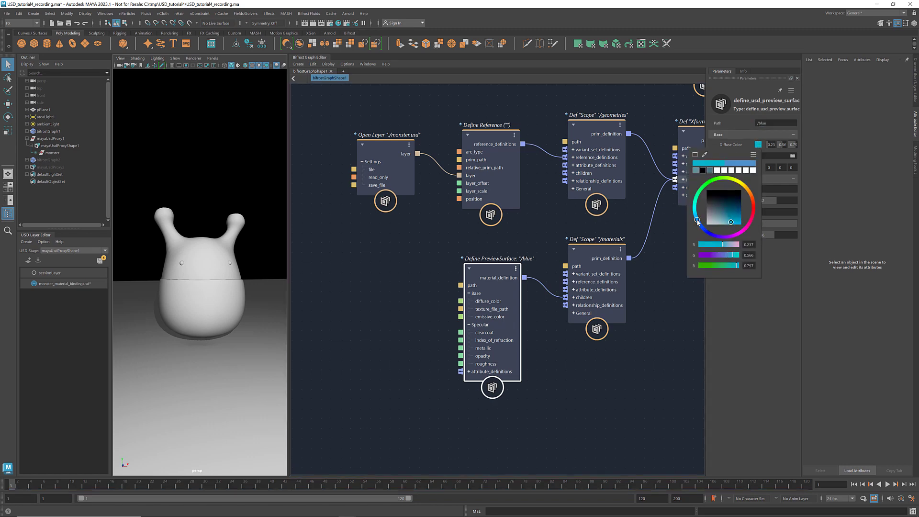
left_click(575, 404)
- Duplicate the /blue preview surface node and set the copy's path to /black
middle_click_drag(575, 405, 575, 278, "alt")
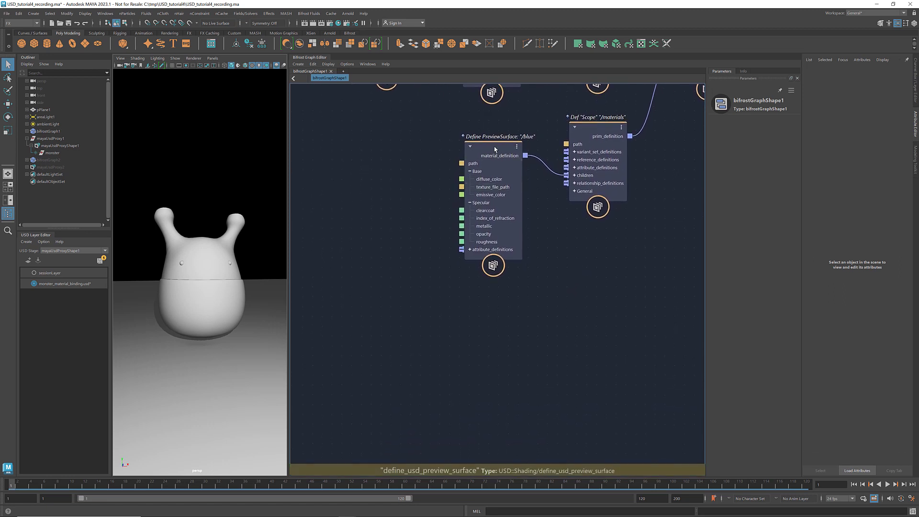
right_click(490, 166)
left_click(526, 187)
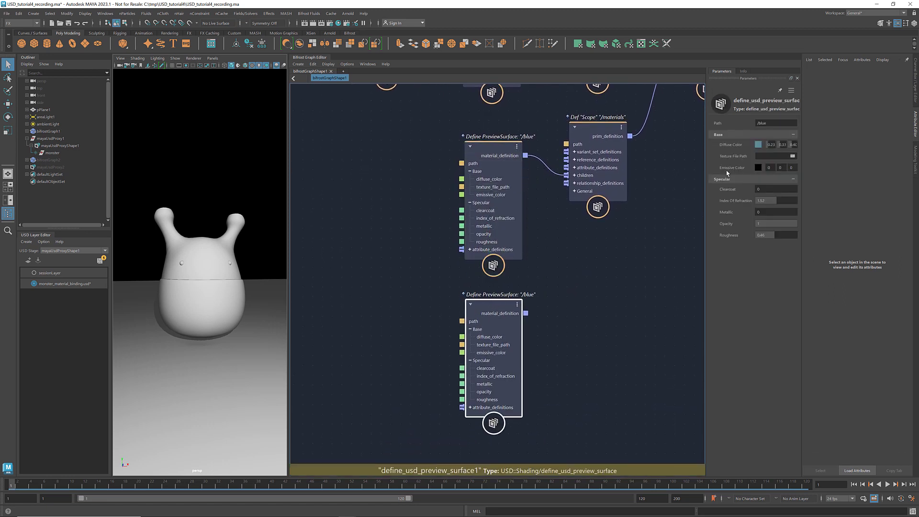
left_click_drag(767, 123, 761, 123)
key("BackSpace")
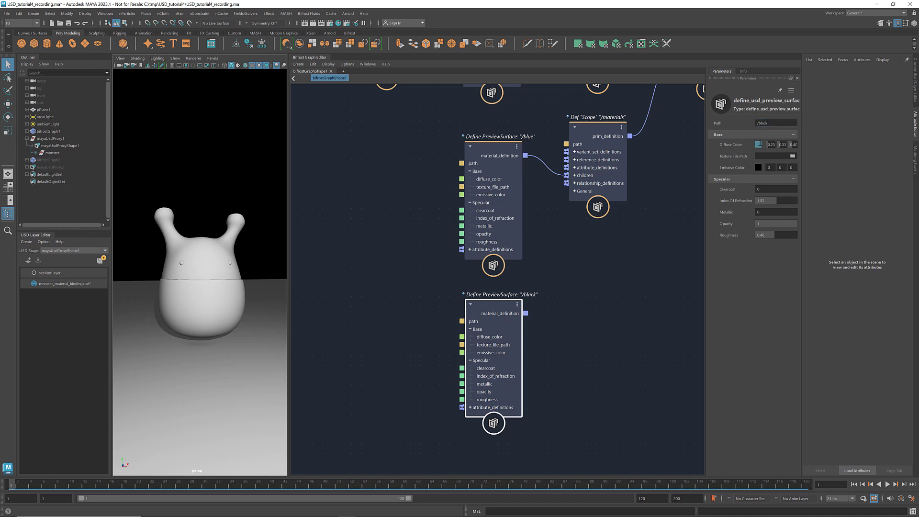
- Set the /black material's diffuse color to black and connect its material_definition to the /materials scope's children
left_click(759, 144)
left_click(530, 327)
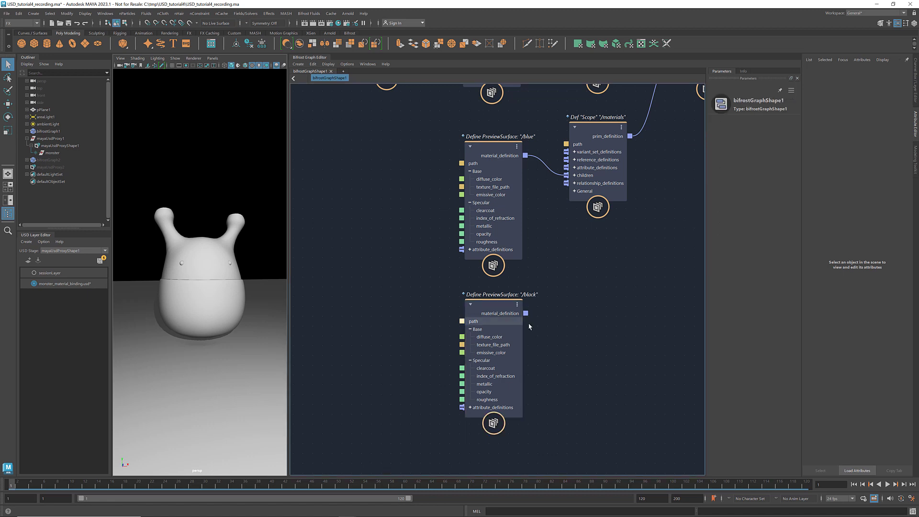
left_click_drag(526, 313, 566, 175)
- Duplicate the /black preview surface node, place the copy below it and set its path to /textile_blue
middle_click_drag(571, 335, 570, 205)
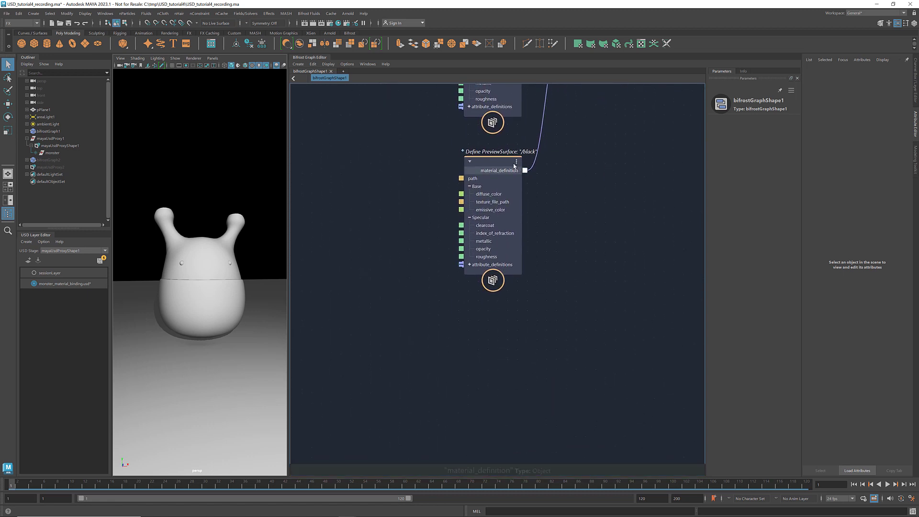
left_click(517, 164)
key("ctrl+d")
left_click_drag(528, 195, 500, 322)
left_click_drag(770, 123, 759, 123)
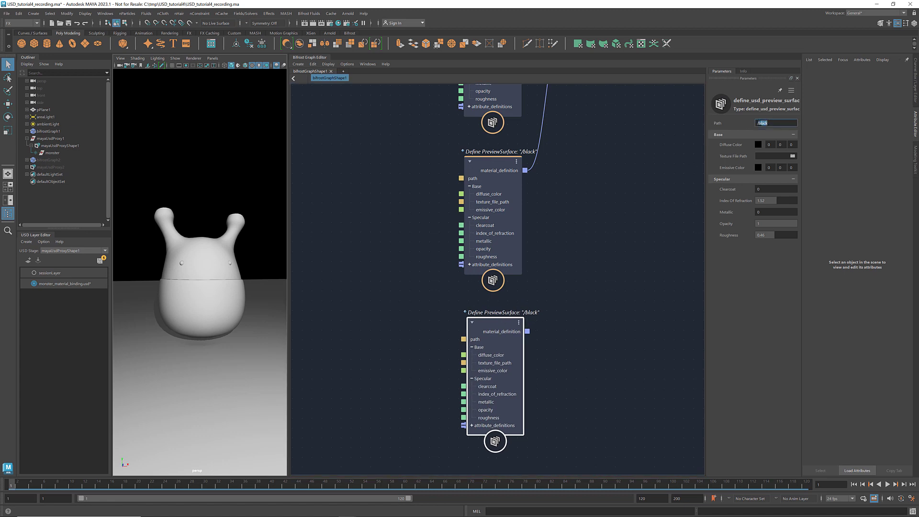
type("te")
- Load the blue-and-white knitting pattern as /textile_blue's texture and shorten its path to ./vecteezy_knitting-seamless-blue-and-white-pattern_.jpg
left_click(793, 156)
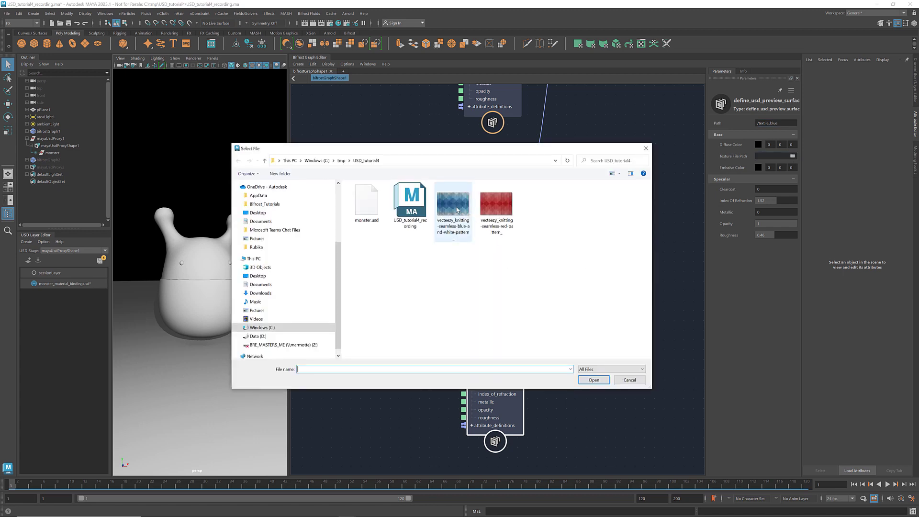
left_click(456, 209)
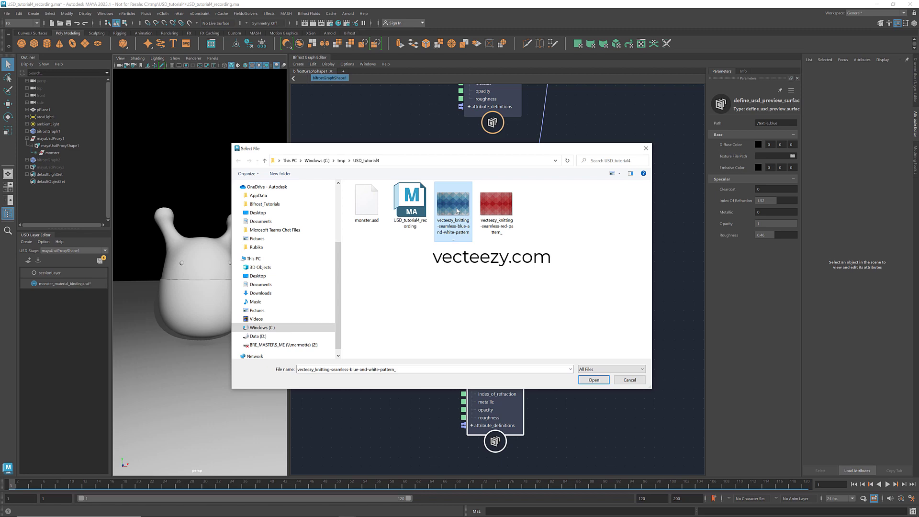
left_click(593, 380)
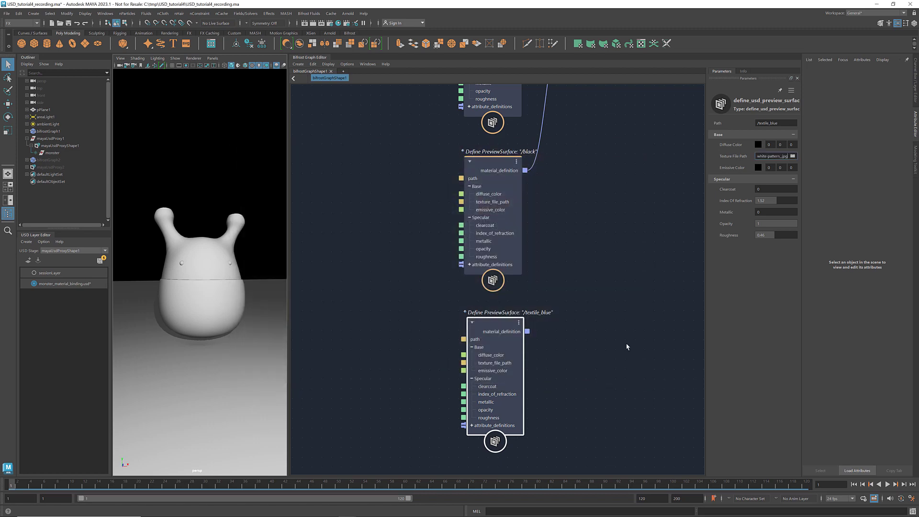
left_click(759, 156)
left_click_drag(761, 156, 793, 166)
key("BackSpace")
type(".")
- Connect the /textile_blue node's material_definition to the /materials scope's children
left_click(591, 353)
middle_click_drag(591, 306, 512, 418)
left_click_drag(448, 444, 487, 145)
scroll(520, 320, "down", 4)
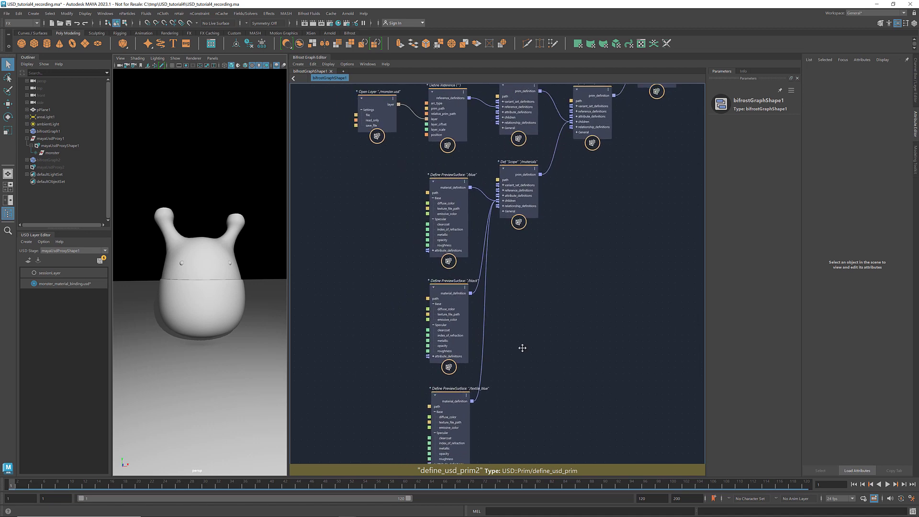
middle_click_drag(521, 355, 534, 318)
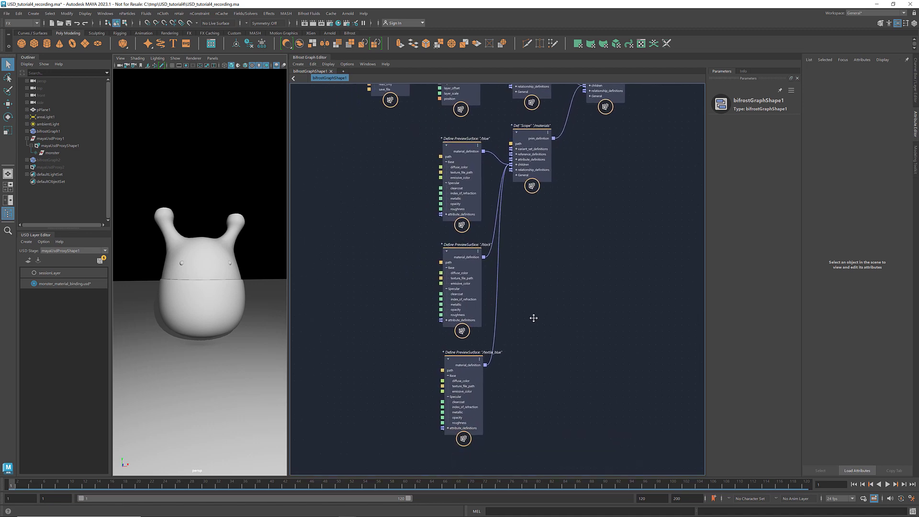
- Print the monster_material_binding.usd layer to the Script Editor and examine its geometries reference and material definitions
left_click(72, 146)
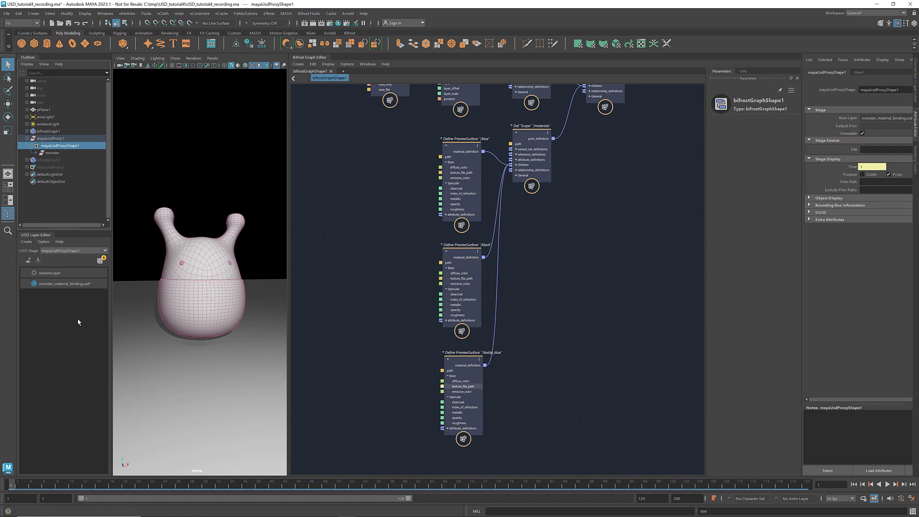
right_click(61, 285)
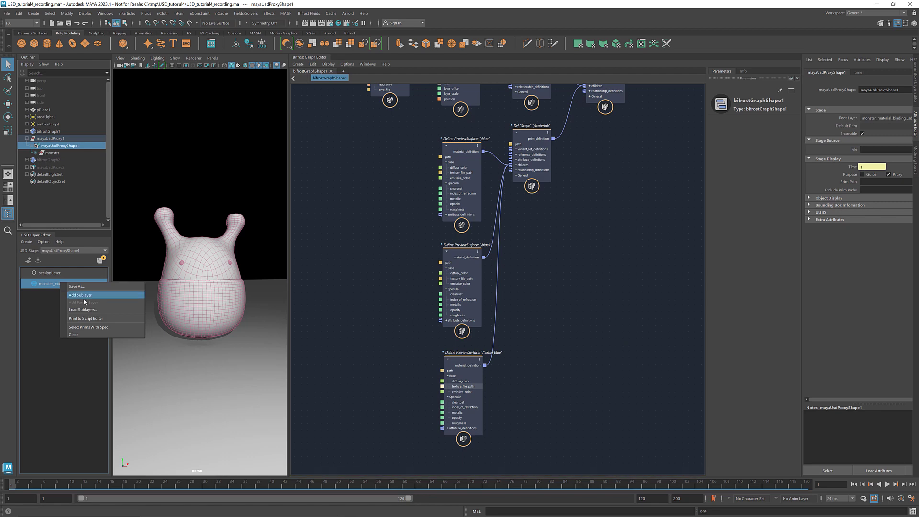
left_click(93, 319)
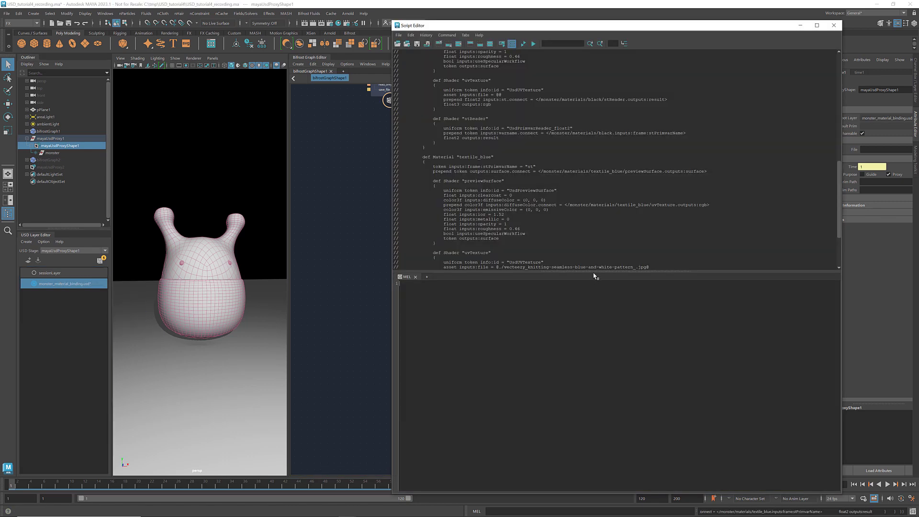
left_click_drag(594, 275, 594, 456)
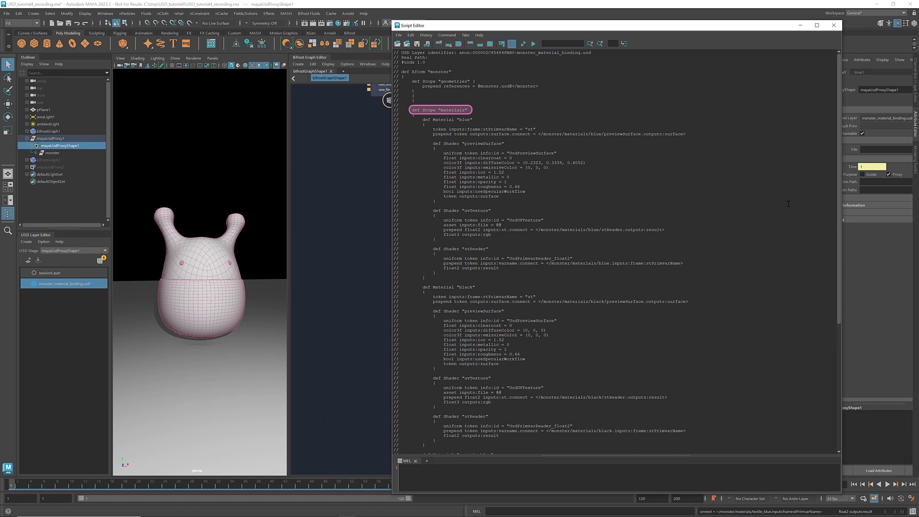
left_click_drag(838, 206, 855, 375)
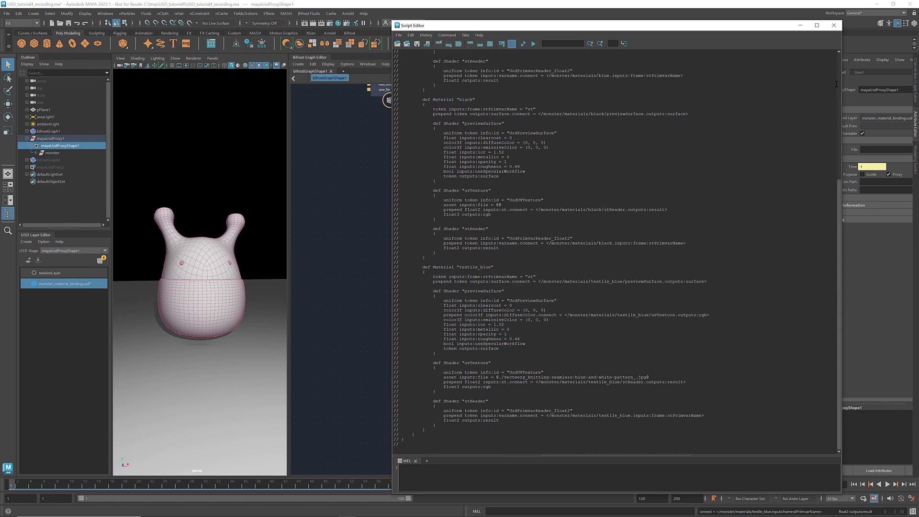
left_click(834, 26)
- Expand the monster prim in the Outliner and inspect its body, eyes and sweater geometries and the blue, black and textile_blue materials
left_click(36, 153)
left_click(41, 159)
left_click(40, 188)
scroll(106, 168, "down", 2)
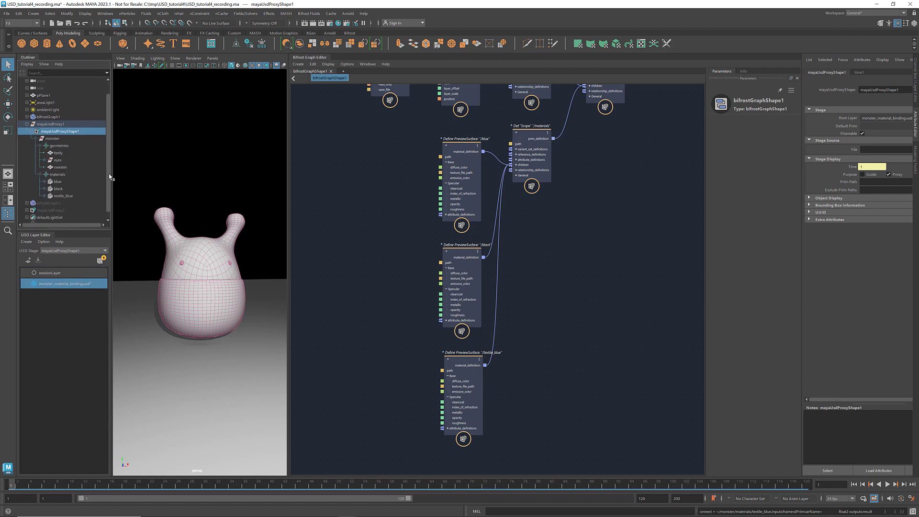
left_click(66, 154)
left_click(66, 160)
left_click(68, 168)
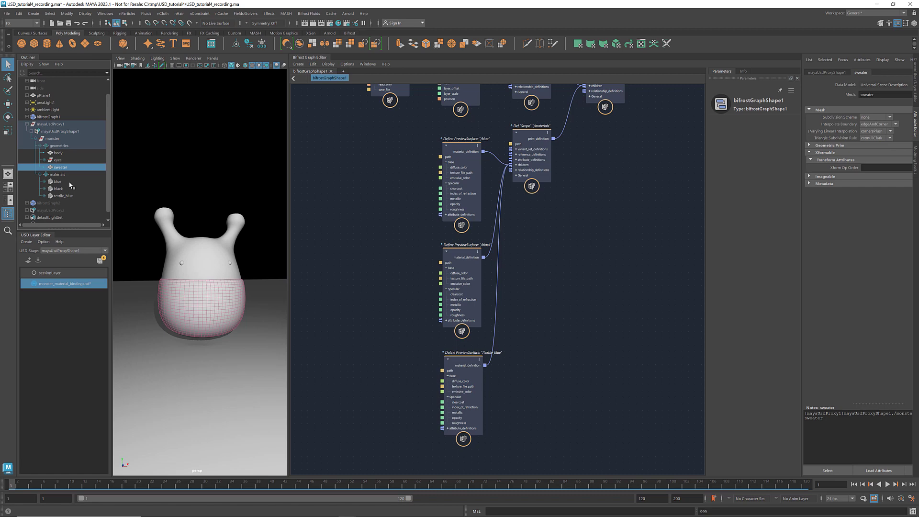
left_click(70, 183)
left_click(70, 188)
left_click(71, 196)
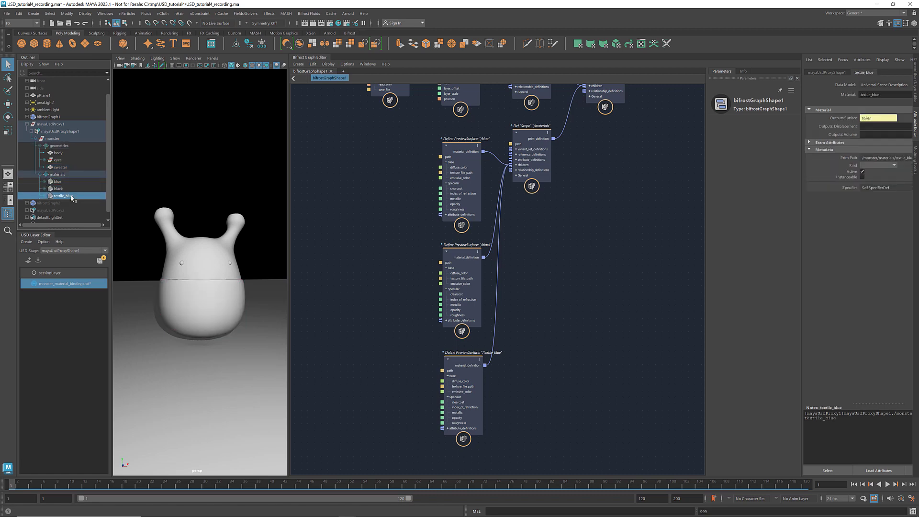
left_click(128, 201)
left_click(93, 331)
- Add a bind_material node to the graph and place it below the output node
middle_click_drag(639, 278, 490, 381)
middle_click_drag(587, 285, 561, 345)
scroll(508, 343, "up", 1)
scroll(508, 344, "up", 1)
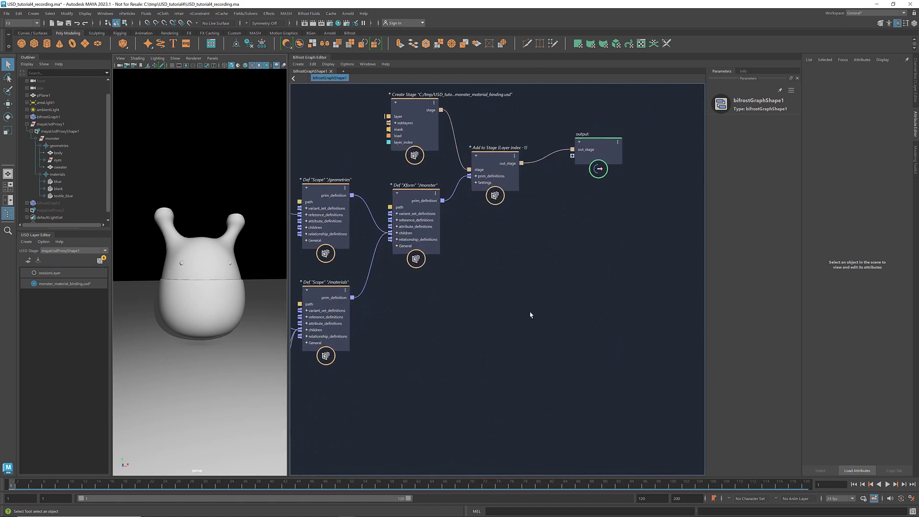
key("Tab")
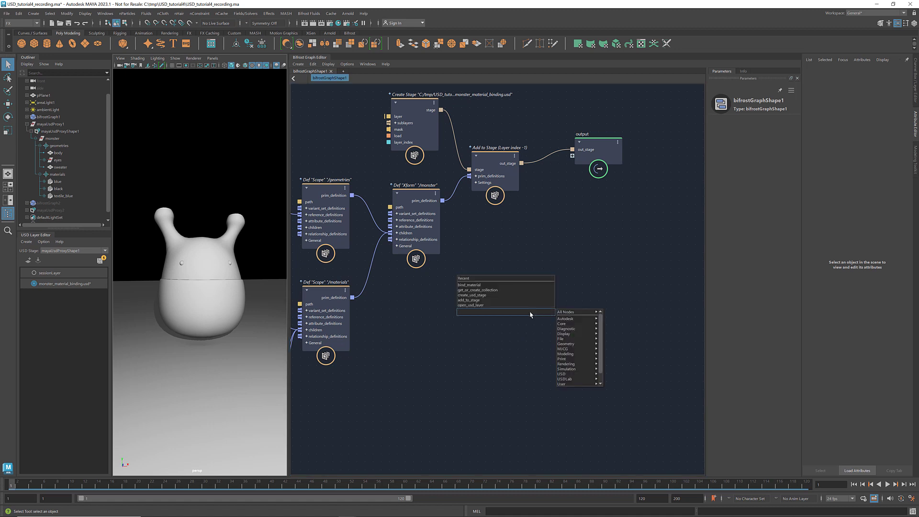
type("bind_ma")
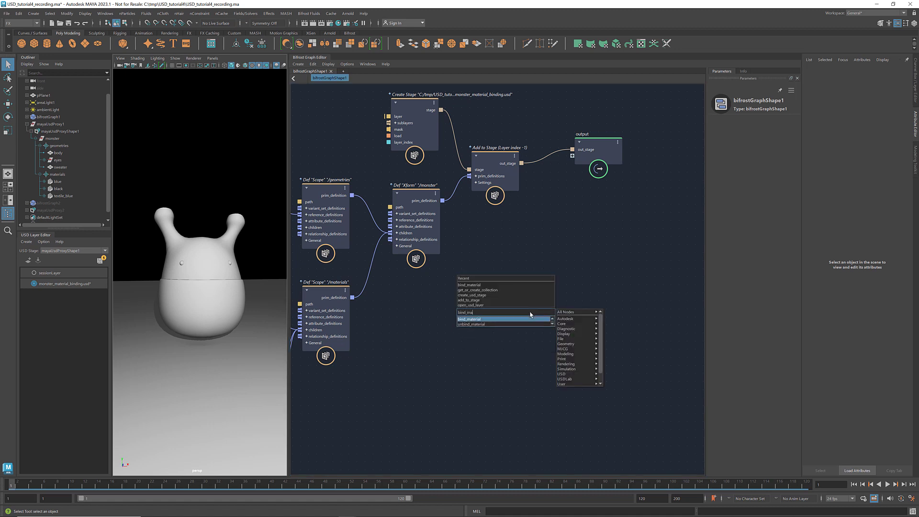
key("Return")
left_click_drag(531, 316, 565, 300)
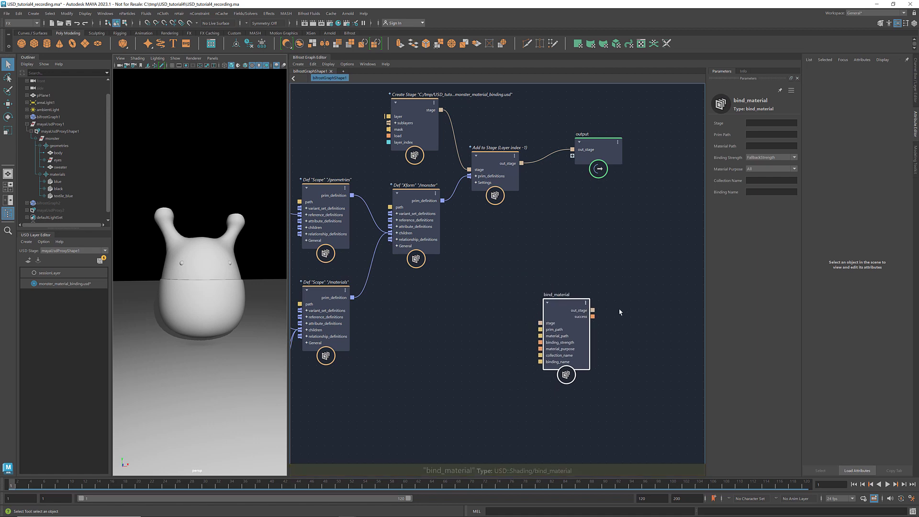
- Connect the Add to Stage node's out_stage to the bind_material node's stage input
middle_click_drag(625, 314, 601, 312, "alt")
scroll(600, 312, "up", 1)
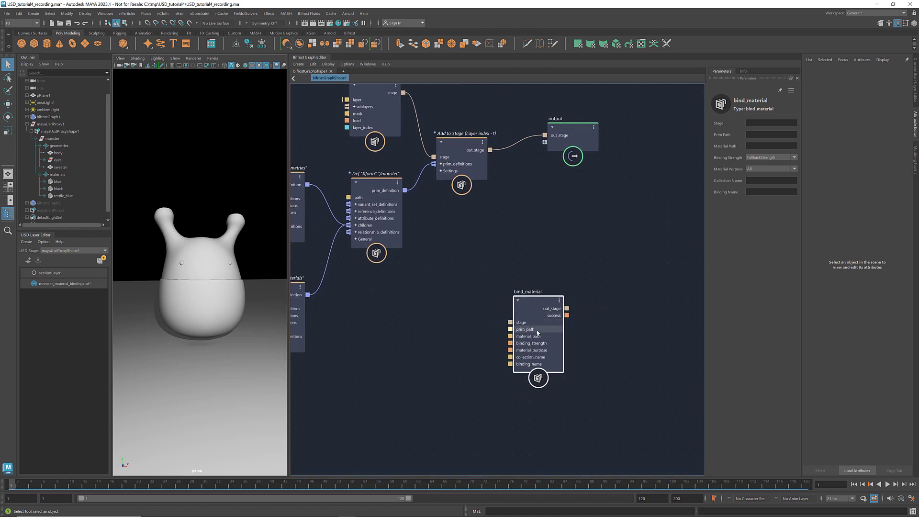
left_click(486, 303)
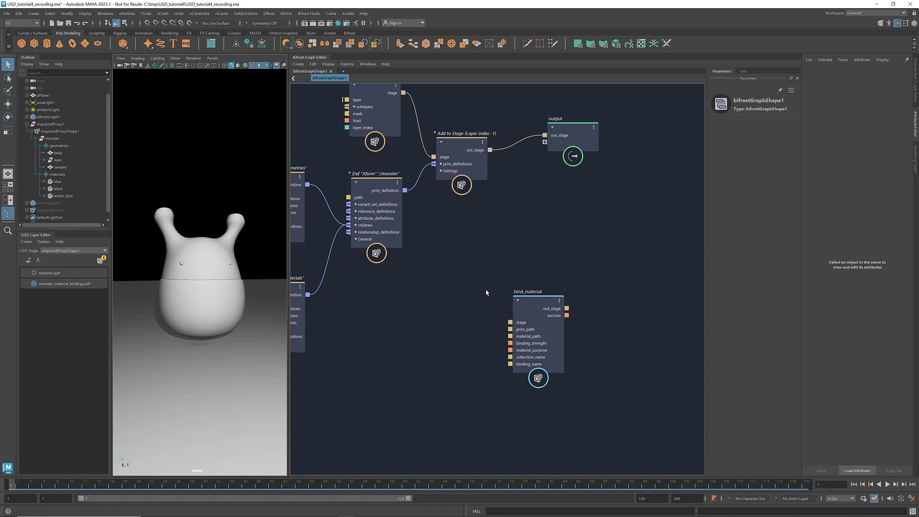
left_click_drag(490, 150, 555, 303)
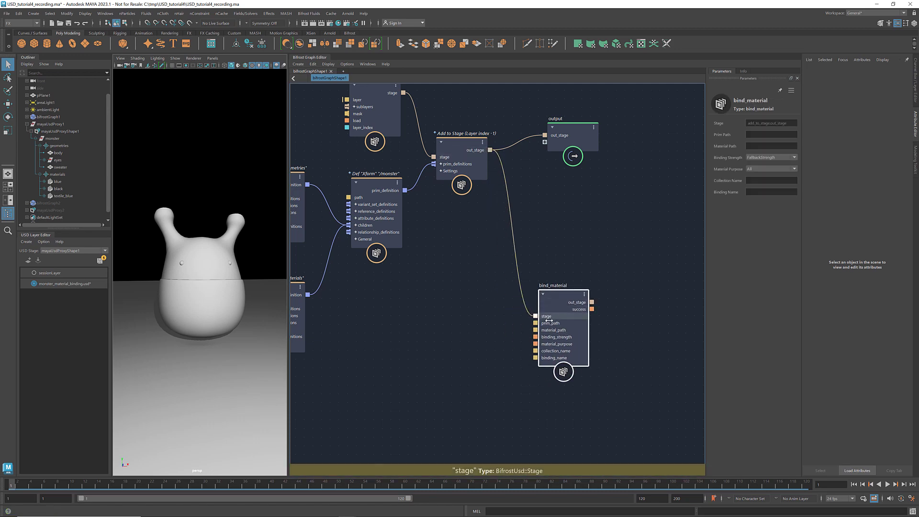
- Create a value node for bind_material's prim_path and place it next to the bind_material node
right_click(555, 323)
left_click(567, 326)
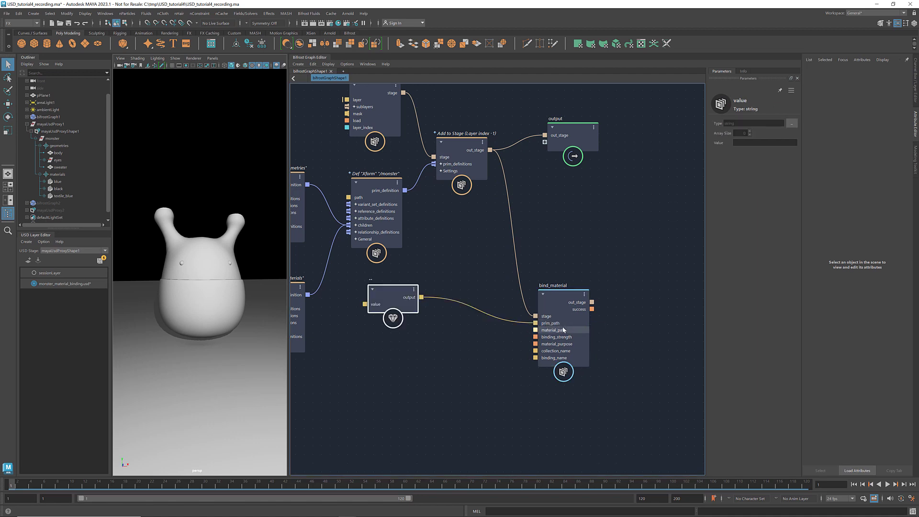
left_click_drag(400, 293, 470, 302)
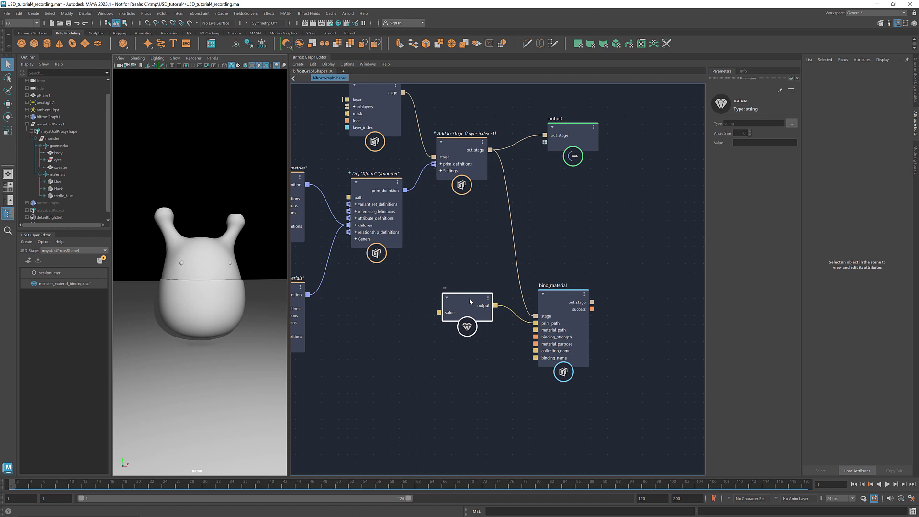
- Copy the geometries prim's path and set it as the prim_path value node's value, /monster/geometries
left_click(64, 146)
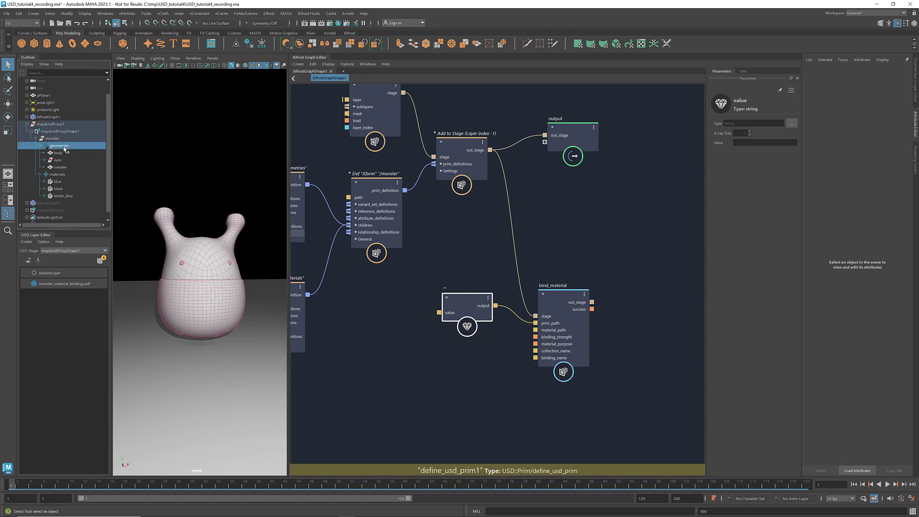
triple_click(899, 126)
key("ctrl+c")
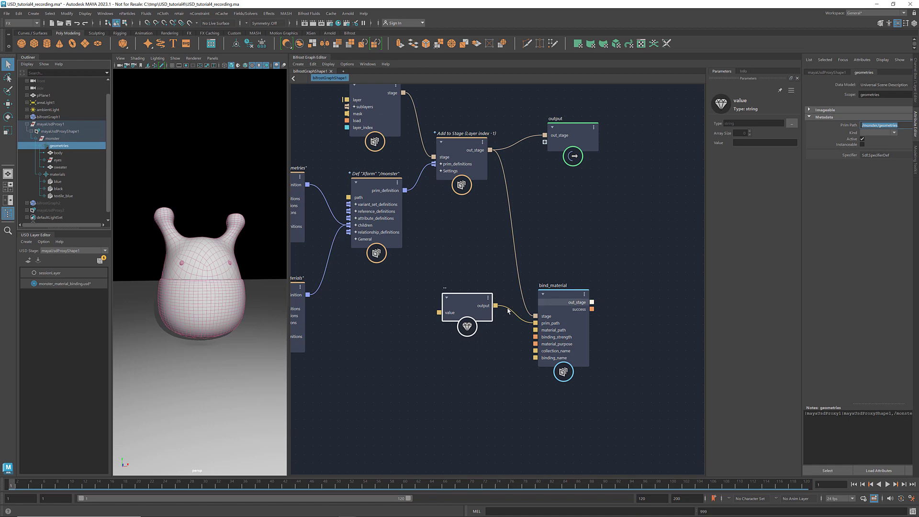
left_click(461, 302)
left_click(736, 143)
key("ctrl+v")
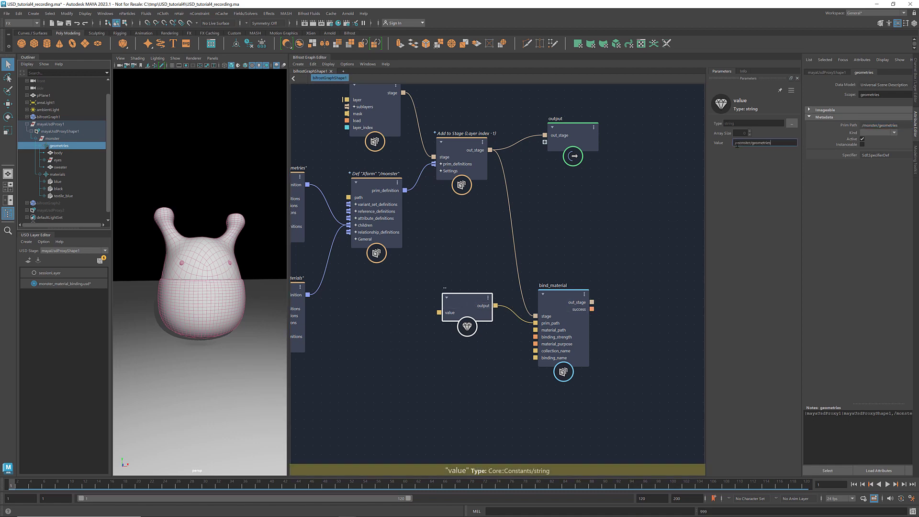
left_click(633, 264)
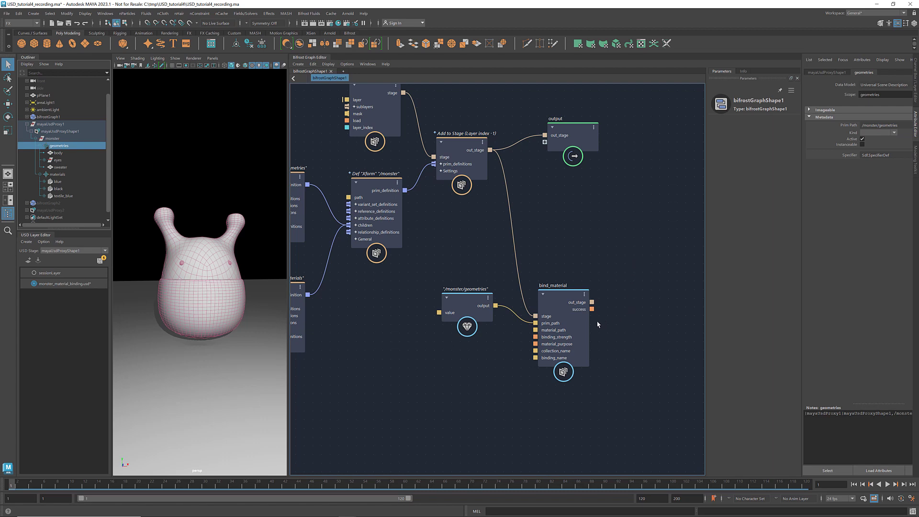
- Create a value node for bind_material's material_path and place it below the /monster/geometries value node
right_click(557, 331)
left_click(567, 336)
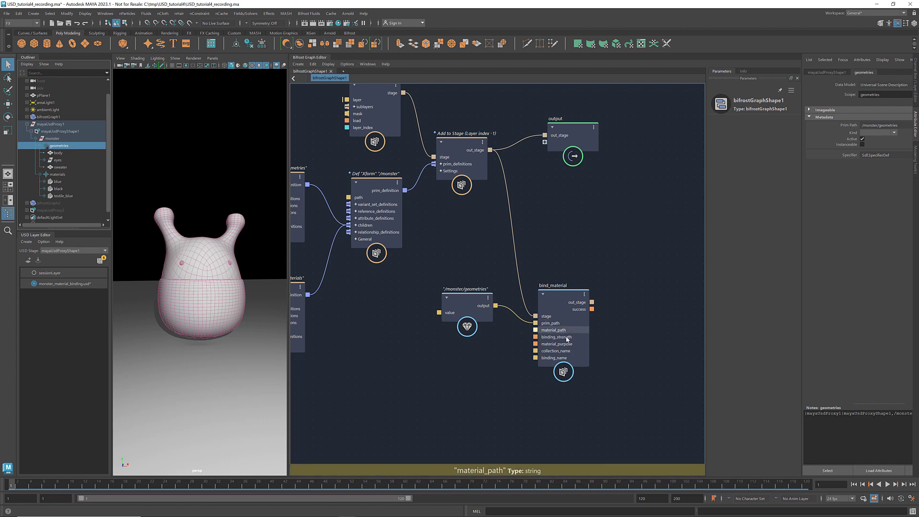
left_click_drag(400, 339, 473, 353)
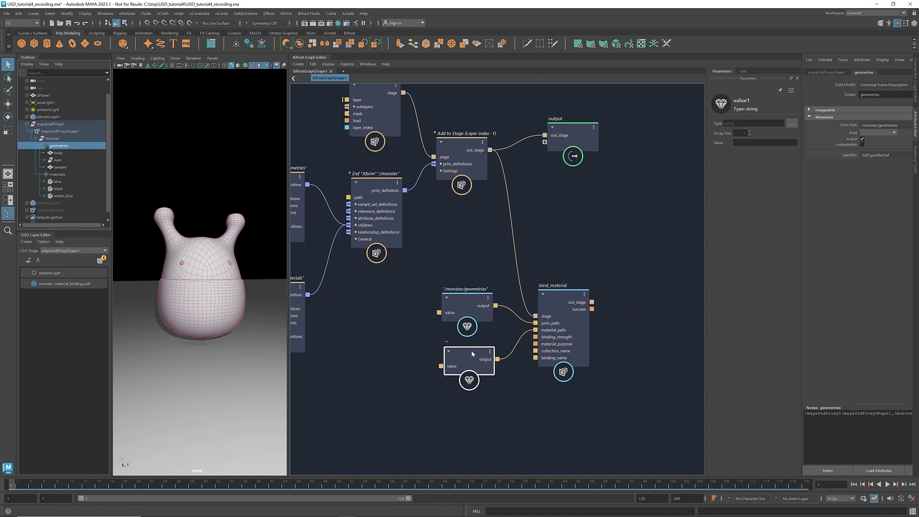
- Copy the blue material's prim path and set it as the material_path value node's value, /monster/materials/blue
left_click(58, 183)
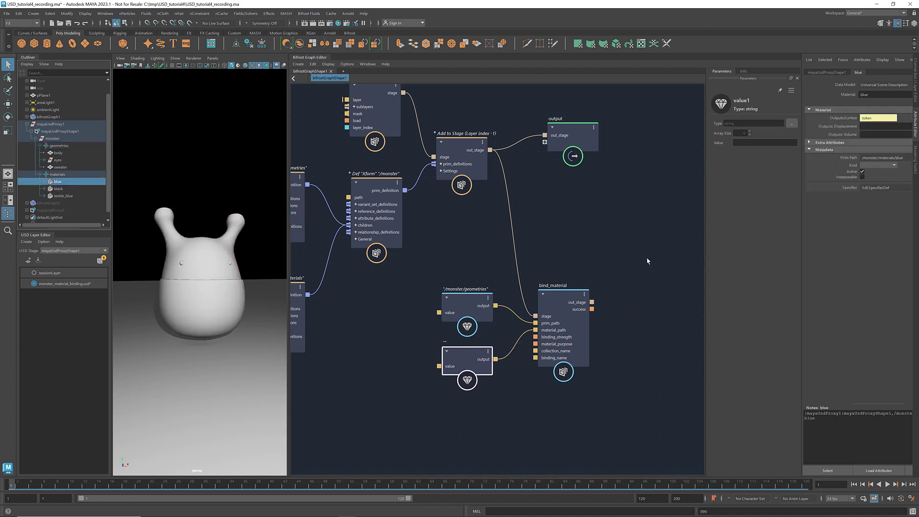
double_click(904, 158)
triple_click(906, 159)
key("ctrl+c")
left_click(749, 141)
key("ctrl+v")
left_click(669, 258)
- Move the output node away from bind_material and feed bind_material's out_stage into it
middle_click_drag(629, 325, 590, 352, "alt")
left_click_drag(555, 161, 691, 178)
left_click_drag(620, 180, 622, 181)
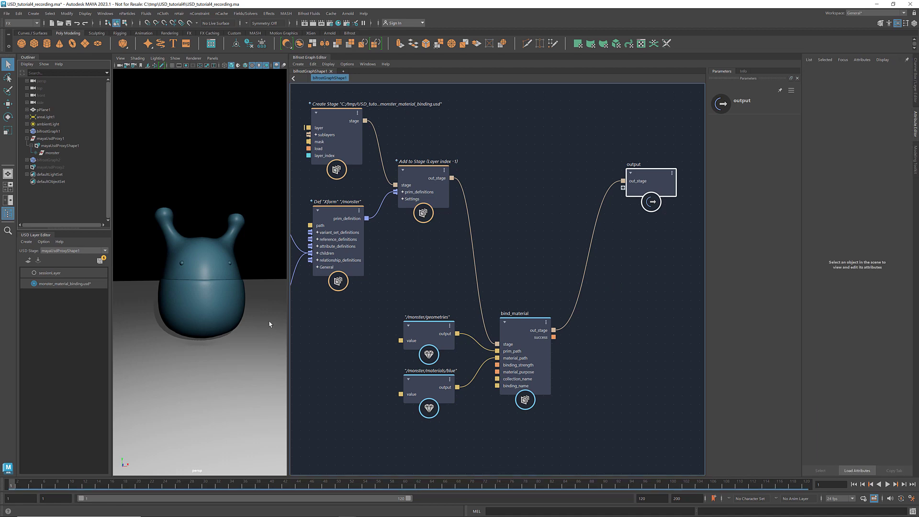
left_click_drag(264, 310, 264, 311, "alt")
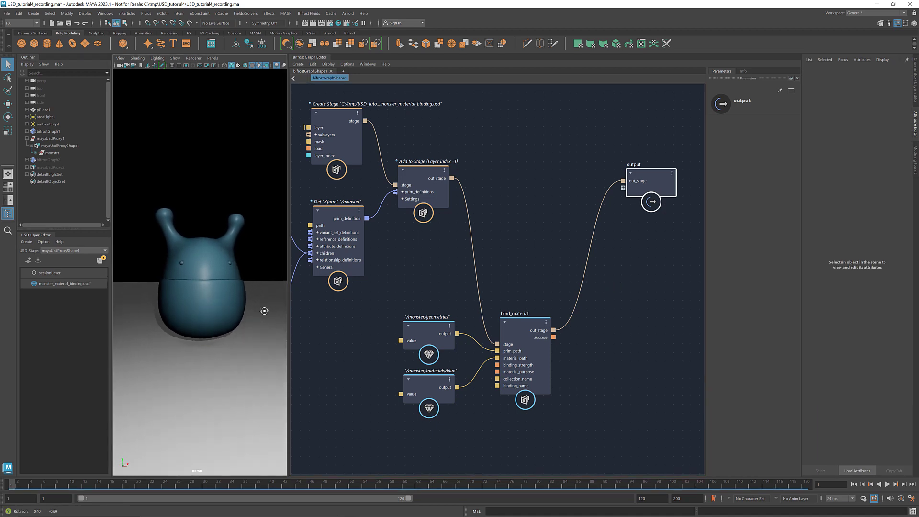
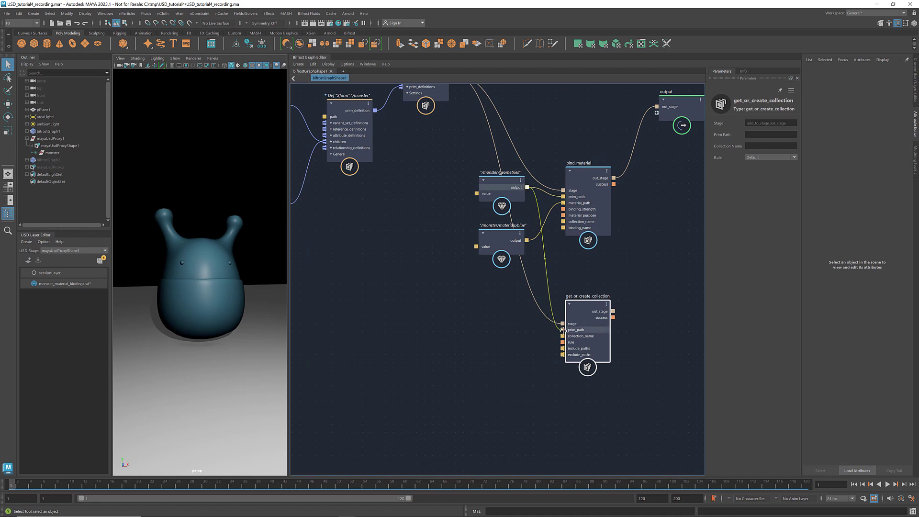
- Create a value node for the get_or_create_collection node's collection_name, set it to collection1, and place it beside the node
scroll(569, 383, "up", 2)
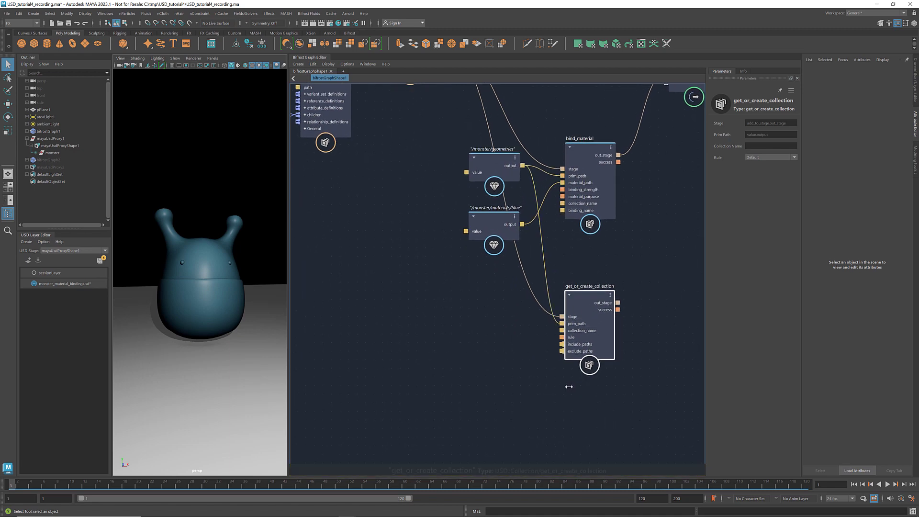
middle_click_drag(565, 380, 573, 357)
right_click(604, 301)
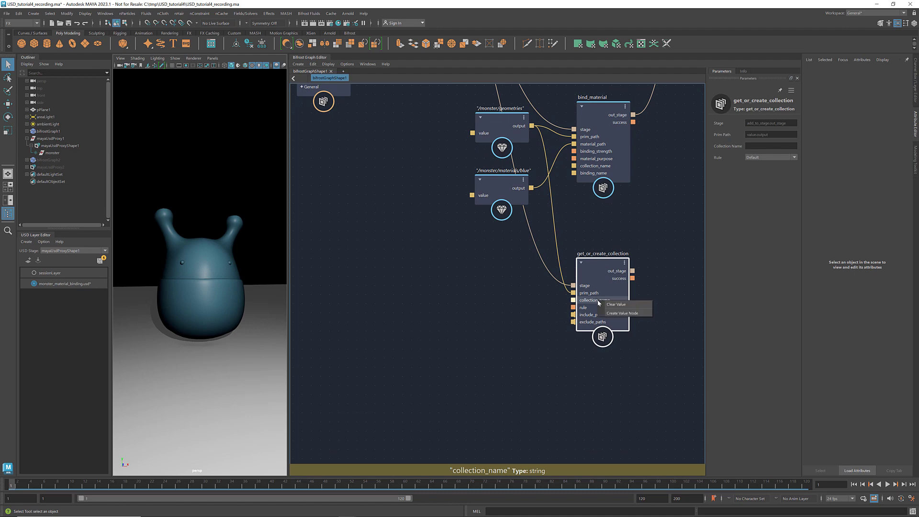
left_click(621, 313)
left_click_drag(524, 325, 516, 307)
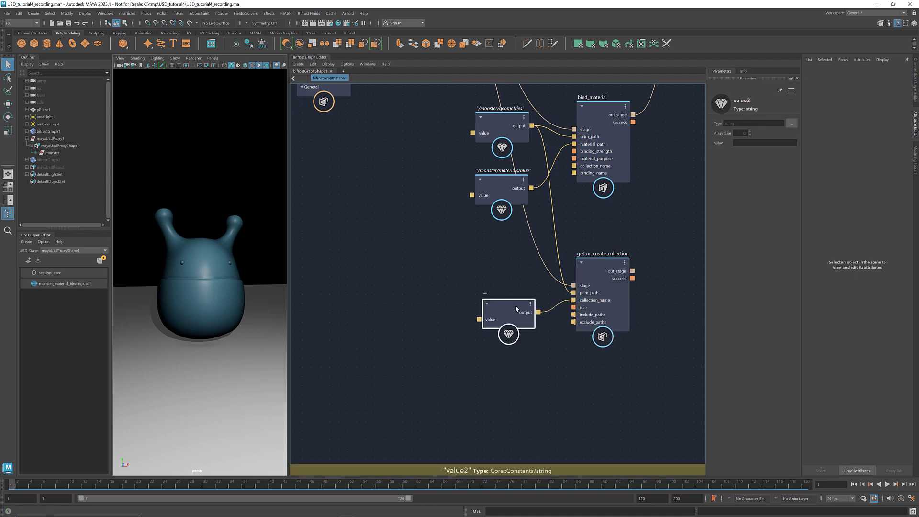
left_click(740, 142)
type("c")
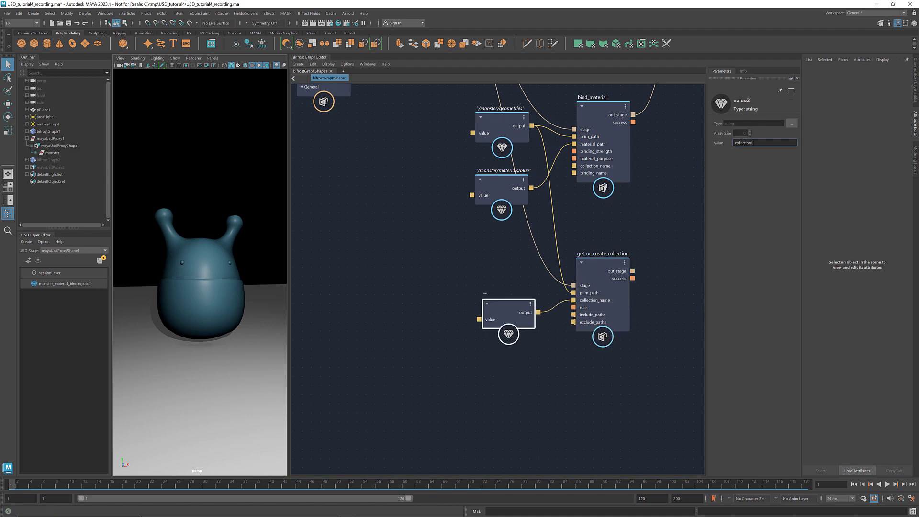
type("ollection1")
left_click_drag(520, 302, 519, 279)
left_click(565, 338)
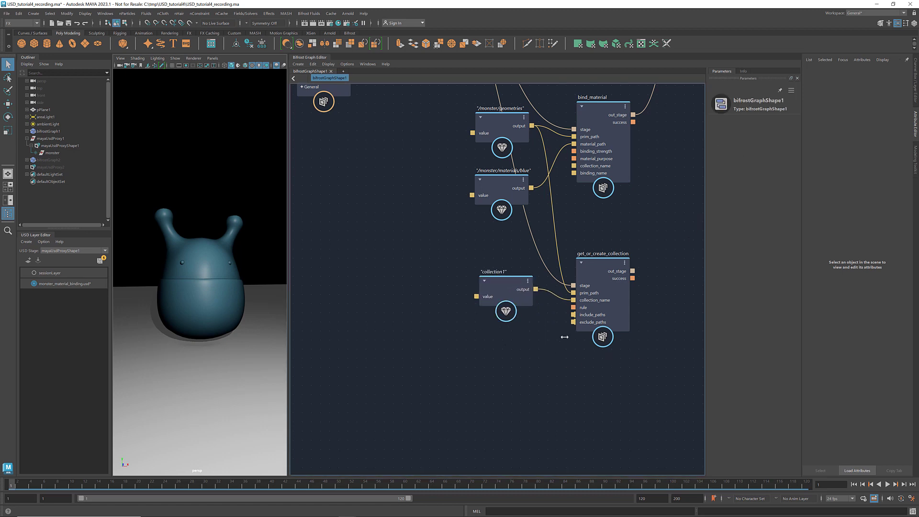
- Make the include_paths input a fan-in port and place a duplicate of the collection1 value node below the original
right_click(598, 315)
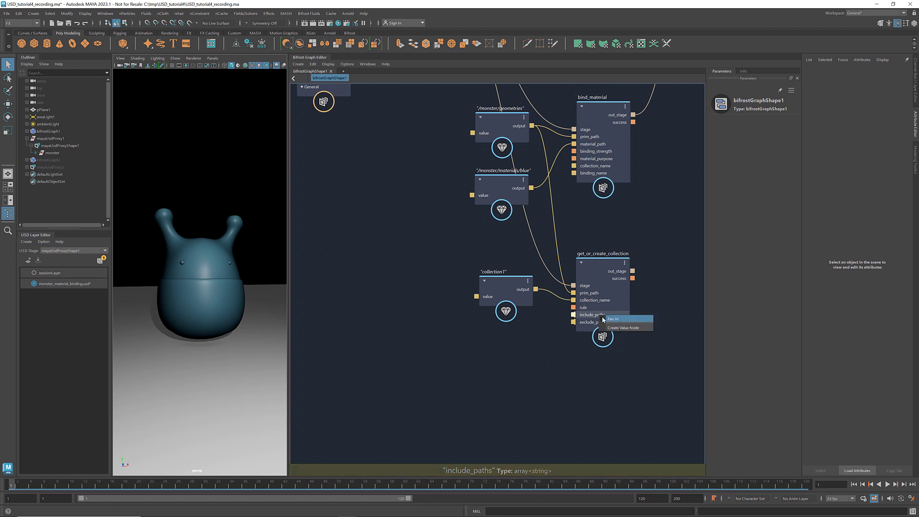
left_click(606, 318)
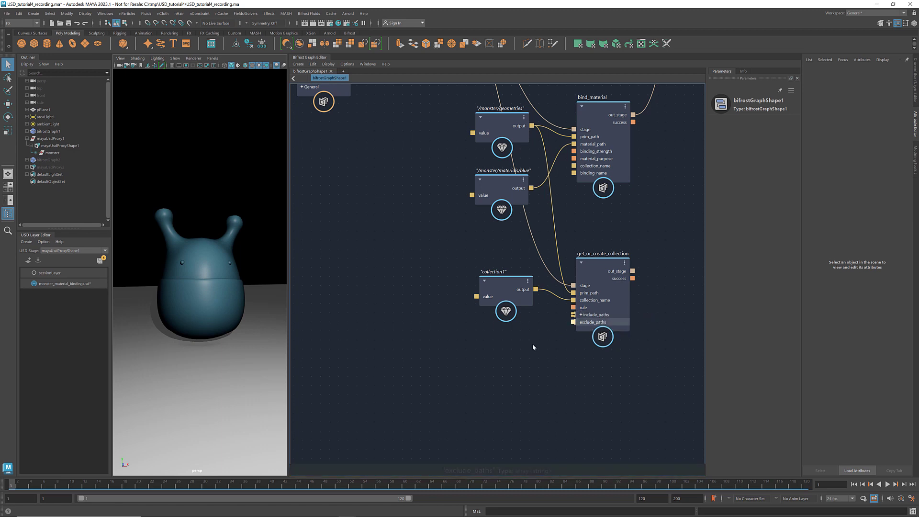
left_click_drag(502, 283, 498, 272)
key("ctrl+d")
left_click_drag(464, 329, 426, 322)
- Copy the eyes prim's path and set the duplicated value node to /monster/geometries/eyes
left_click(36, 153)
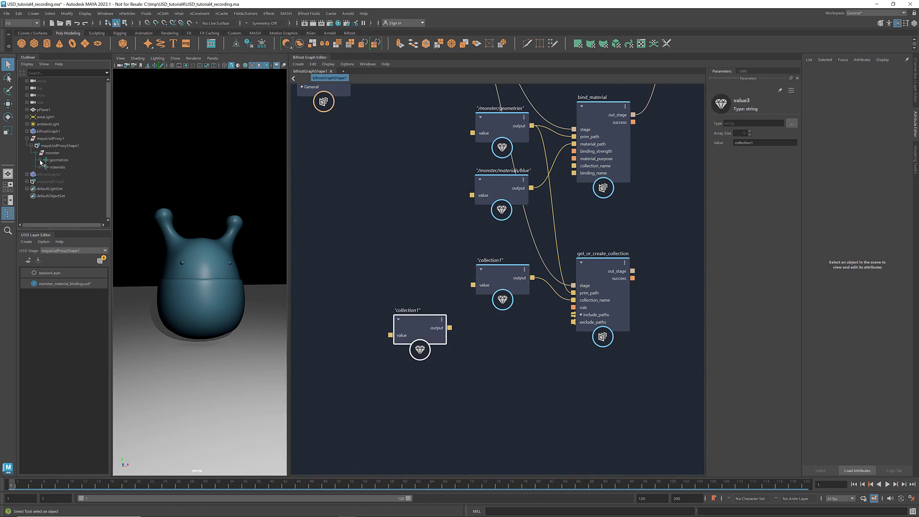
left_click(39, 160)
left_click(73, 174)
left_click(866, 142)
left_click_drag(862, 149, 907, 150)
key("ctrl+c")
left_click_drag(758, 143, 733, 143)
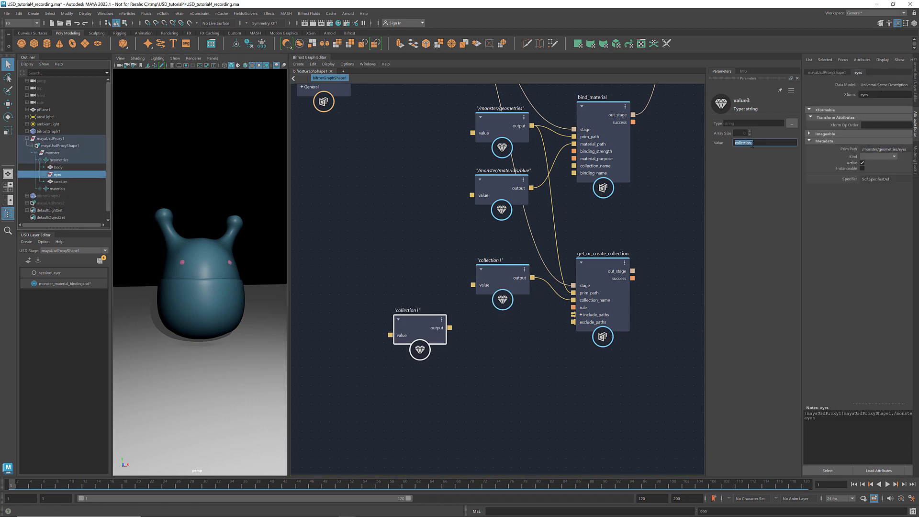
key("ctrl+v")
left_click(462, 306)
- Duplicate the eyes value node, place it below, and set its value to the sweater's prim path, /monster/geometries/sweater
left_click(425, 325)
key("ctrl+d")
left_click_drag(425, 325, 425, 387)
left_click(61, 181)
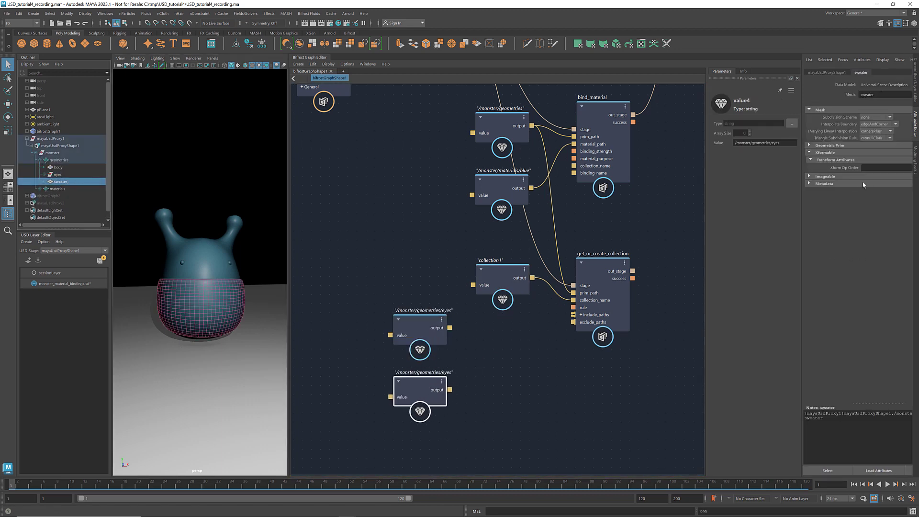
left_click_drag(863, 192, 911, 193)
key("ctrl+c")
left_click_drag(782, 143, 734, 143)
key("ctrl+v")
left_click(460, 326)
- Connect the eyes and sweater value nodes to the collection node's include_paths and tidy their placement
left_click_drag(449, 328, 574, 314)
left_click_drag(450, 389, 573, 314)
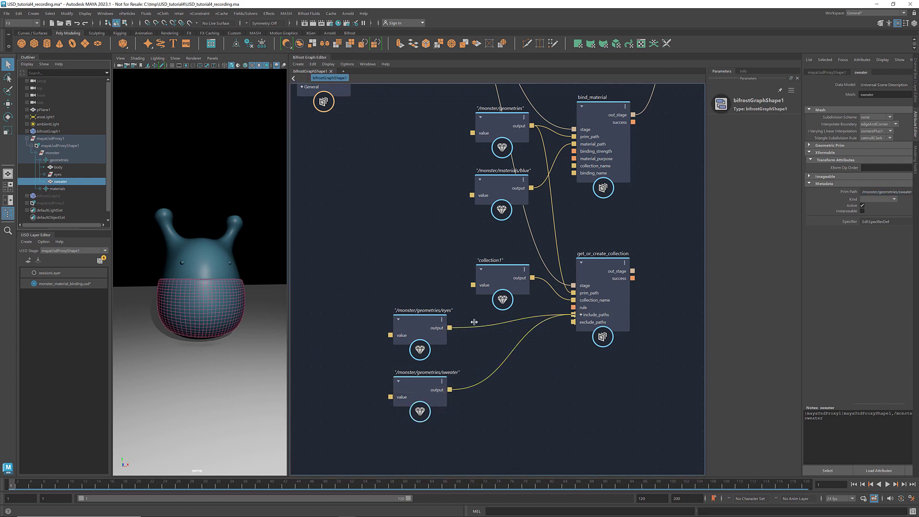
left_click_drag(420, 401, 418, 404)
left_click_drag(425, 320, 503, 330)
left_click(603, 382)
- Move the bind_material and output nodes farther from the value nodes to make room for the collection node
middle_click_drag(673, 303, 524, 381, "alt")
scroll(524, 382, "down", 2)
left_click_drag(596, 128, 455, 300)
left_click_drag(470, 221, 570, 222)
left_click(536, 320)
- Connect the collection node's out_stage to bind_material's stage, and the collection1 value to its collection_name
left_click_drag(490, 354, 544, 240)
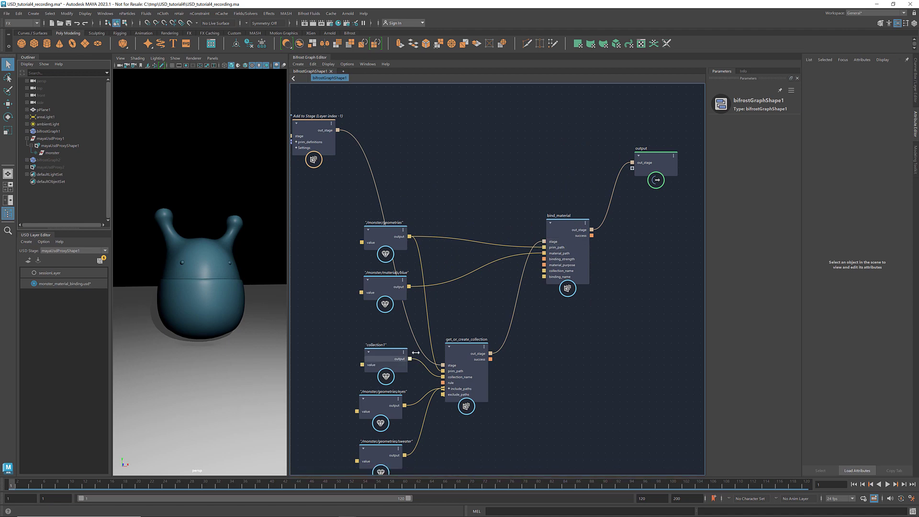
left_click_drag(410, 359, 544, 271)
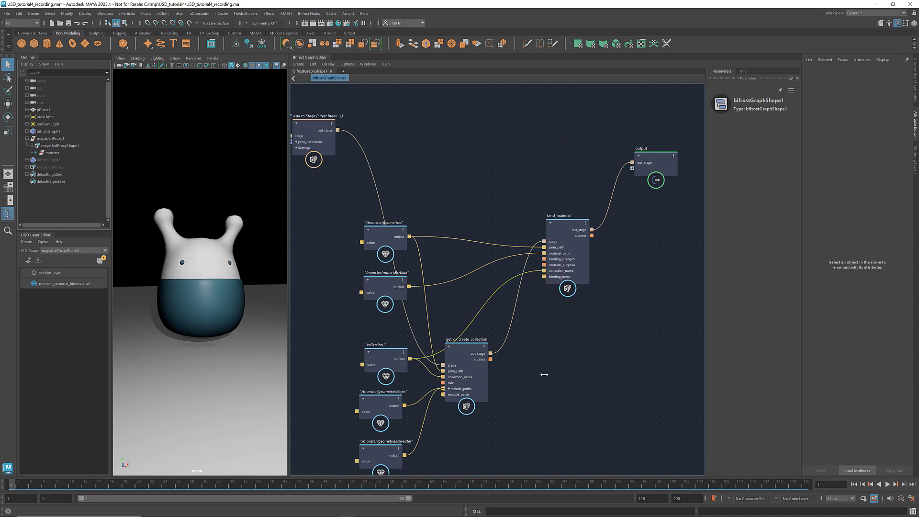
- Duplicate the /monster/geometries/sweater value node and place the copy below it
middle_click_drag(544, 374, 541, 338)
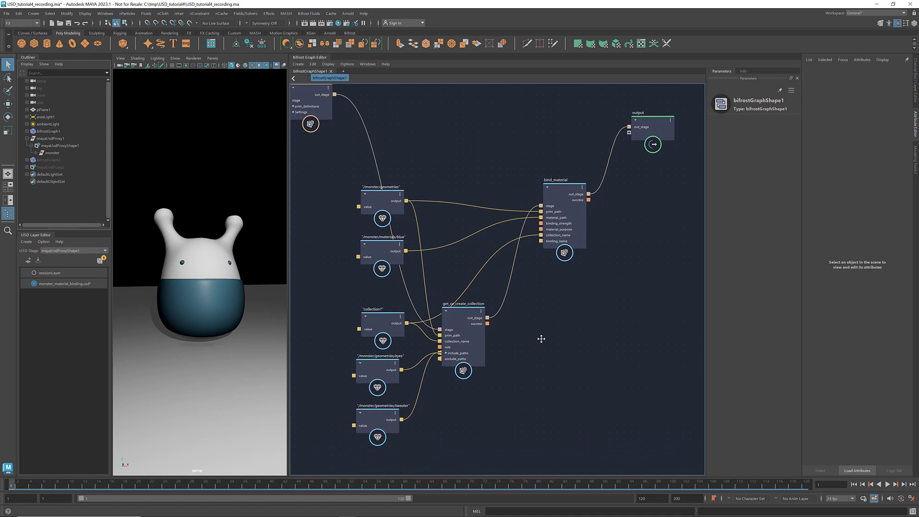
middle_click_drag(518, 378, 519, 343)
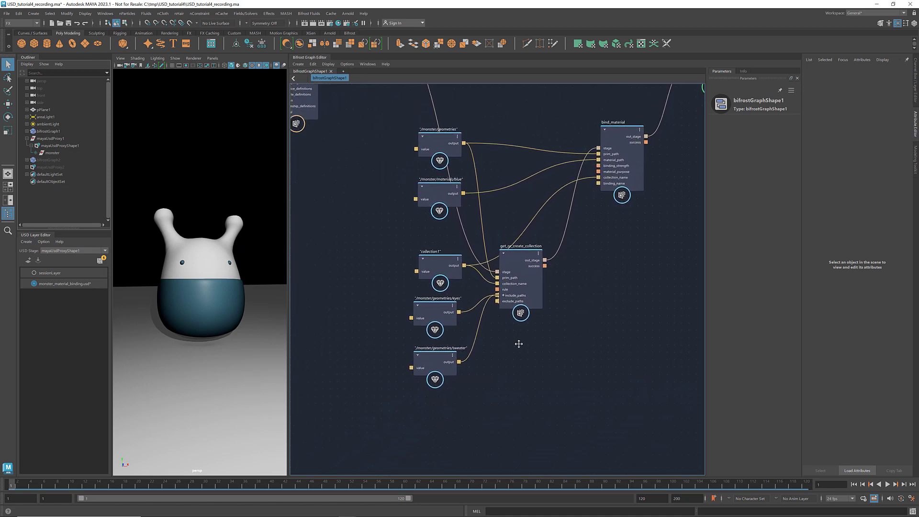
scroll(519, 344, "up", 2)
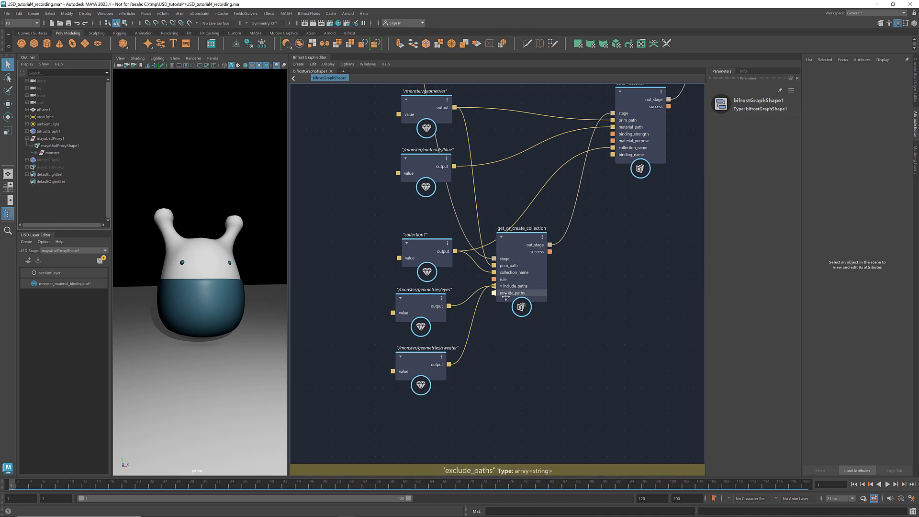
middle_click_drag(507, 376, 508, 346)
left_click(433, 327)
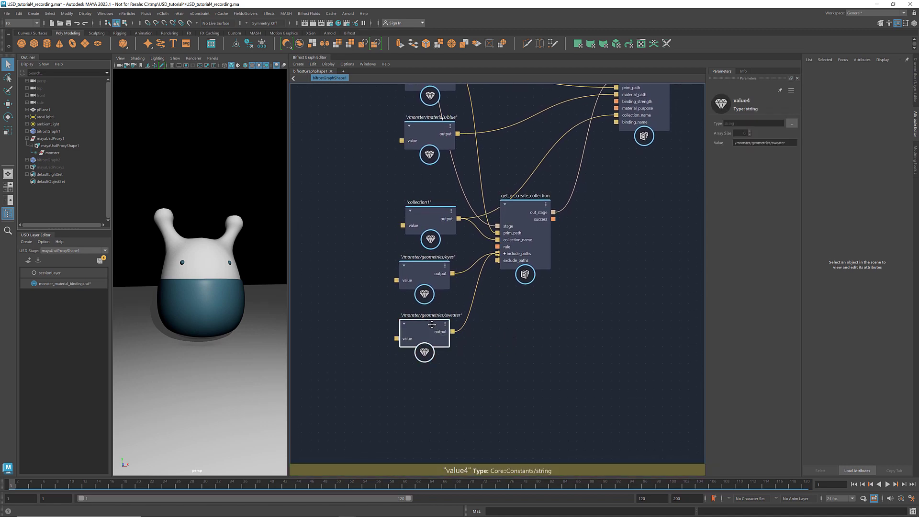
key("ctrl+d")
left_click_drag(454, 353, 431, 401)
- Set the duplicated value node to the left_eye prim's path, /monster/geometries/eyes/left_eye
left_click(36, 153)
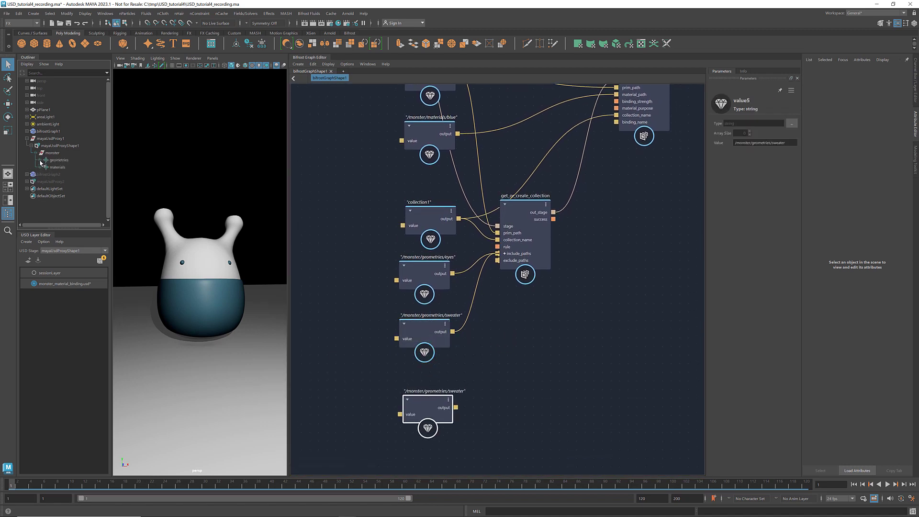
left_click(43, 160)
left_click(47, 175)
left_click(62, 182)
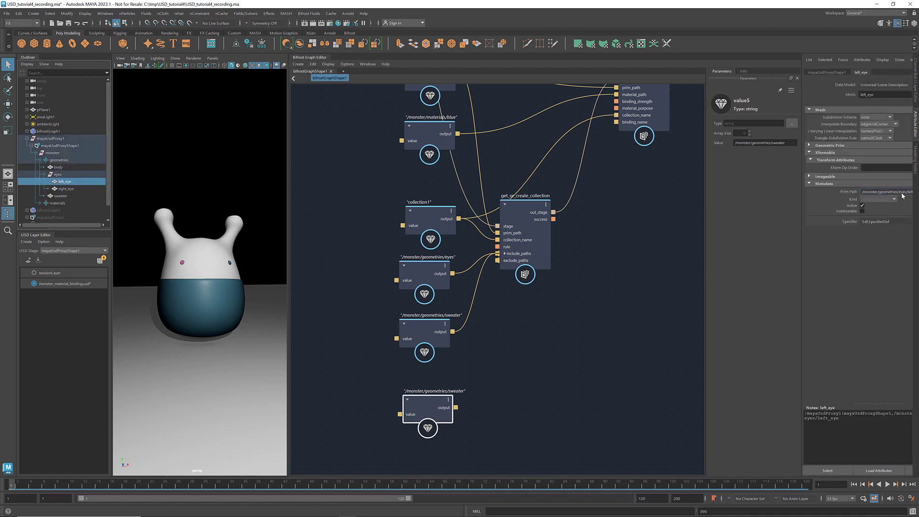
triple_click(774, 140)
type("/monster/geometries/eyes/left_eye")
left_click(566, 390)
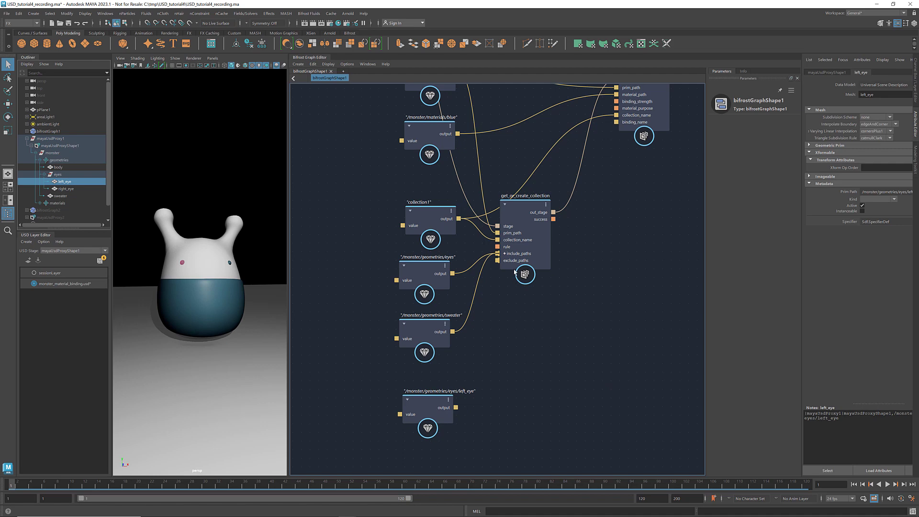
- Make exclude_paths a fan-in port on the collection node and connect the left_eye value node to it
right_click(517, 262)
left_click(529, 266)
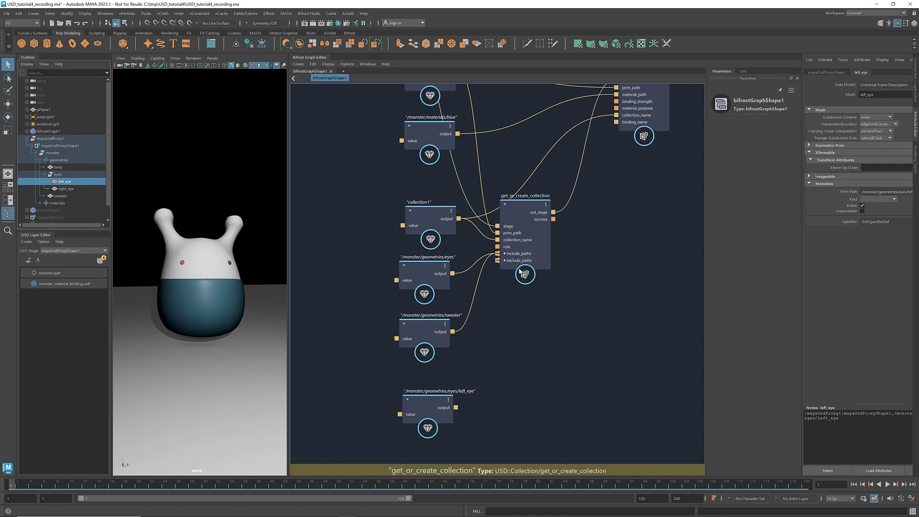
left_click_drag(456, 407, 498, 262)
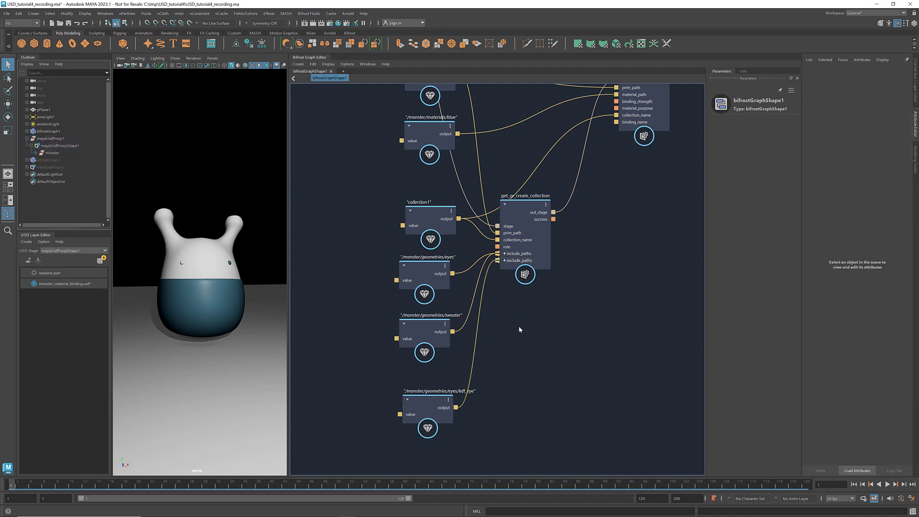
- Move the collection node and its four value nodes lower in the graph and enclose them in a backdrop
scroll(518, 326, "down", 4)
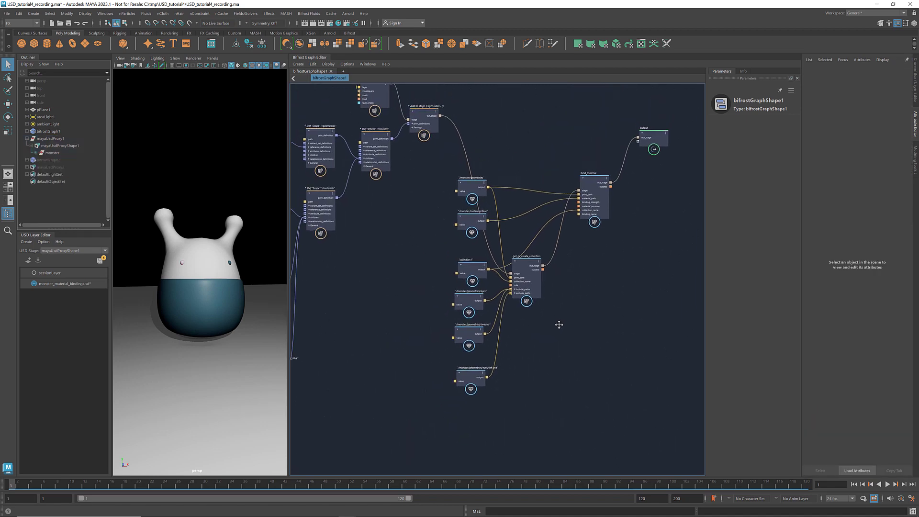
left_click_drag(553, 399, 474, 273)
left_click_drag(527, 264, 519, 301)
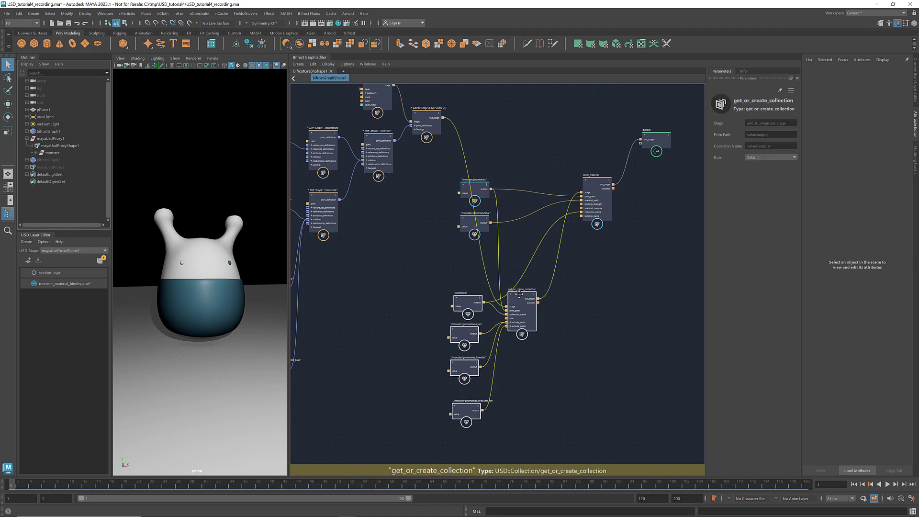
right_click(547, 312)
left_click(565, 323)
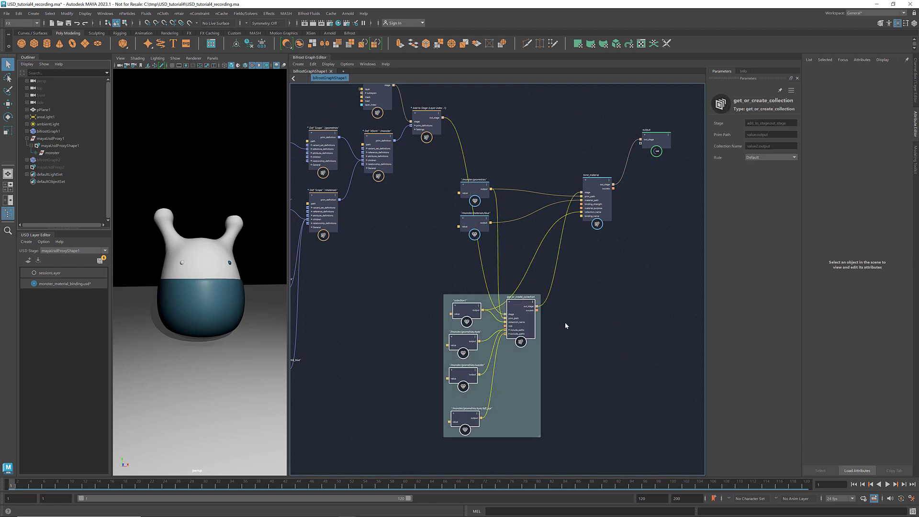
- Title the backdrop around the collection nodes "collection" and adjust the layout around it
scroll(449, 295, "up", 5)
double_click(444, 300)
type("collection")
scroll(403, 322, "down", 3)
middle_click_drag(403, 321, 395, 213)
left_click_drag(457, 396, 456, 385)
left_click_drag(593, 447, 594, 430)
- Cut the wire into bind_material's collection_name and connect the Add to Stage node's out_stage to bind_material's stage input
middle_click_drag(680, 142, 589, 334)
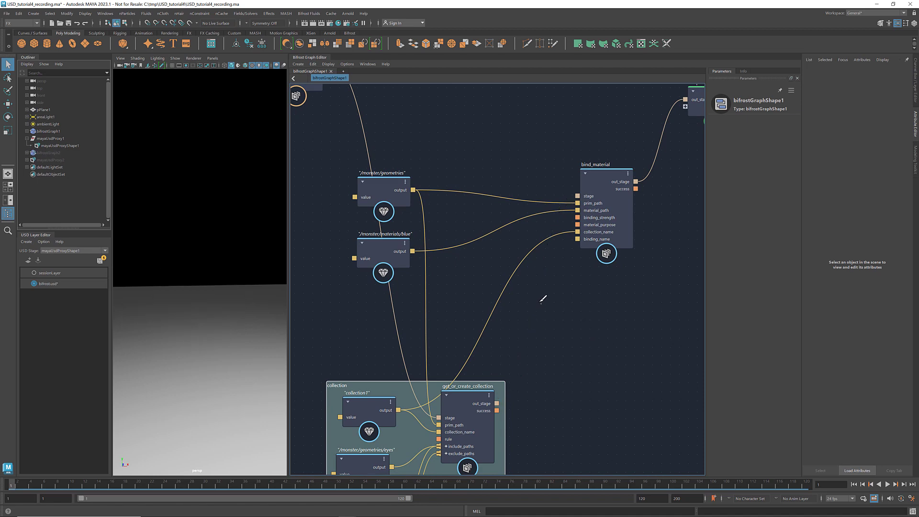
left_click_drag(541, 302, 505, 277, "ctrl+alt+shift")
middle_click_drag(529, 291, 545, 368)
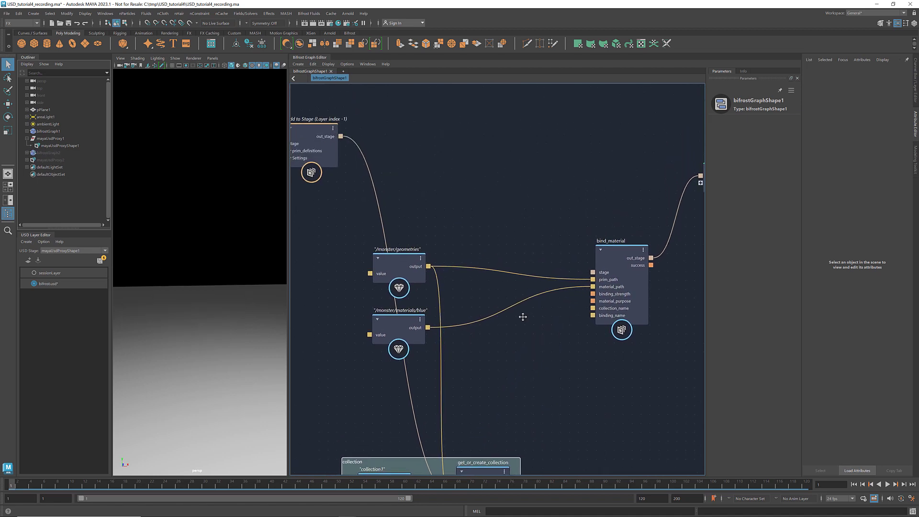
left_click_drag(341, 136, 501, 239)
- Insert a second bind_material node into the wire between bind_material and output, and space it away from the first
middle_click_drag(604, 281, 544, 292)
left_click(547, 227)
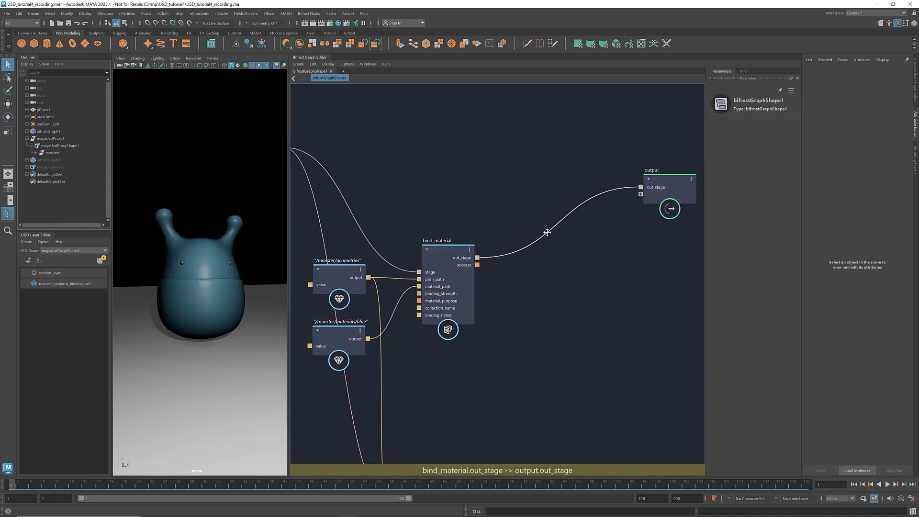
key("Tab")
type("bind")
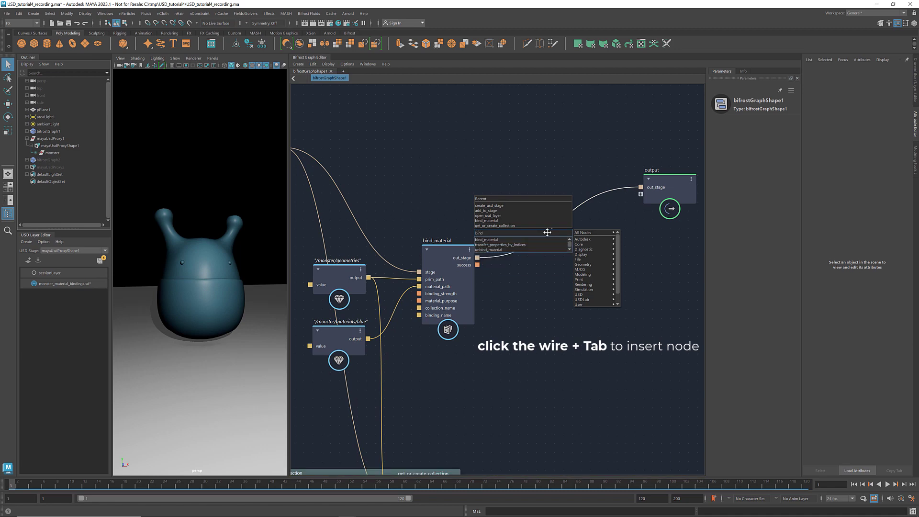
key("Return")
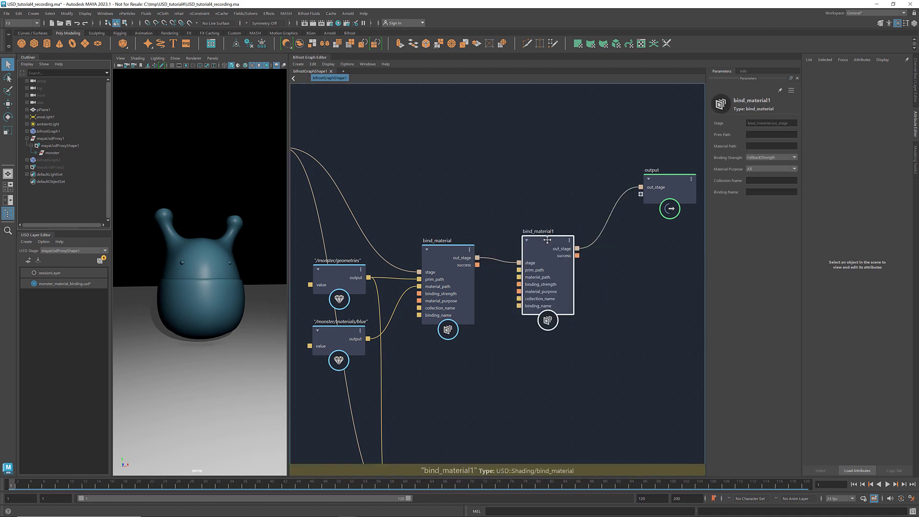
left_click_drag(547, 240, 578, 249)
- Duplicate the /monster/geometries and /monster/materials/blue value nodes and arrange the copies beside the second bind_material node
middle_click_drag(500, 331, 521, 264)
left_click(371, 199)
left_click(363, 271, "shift")
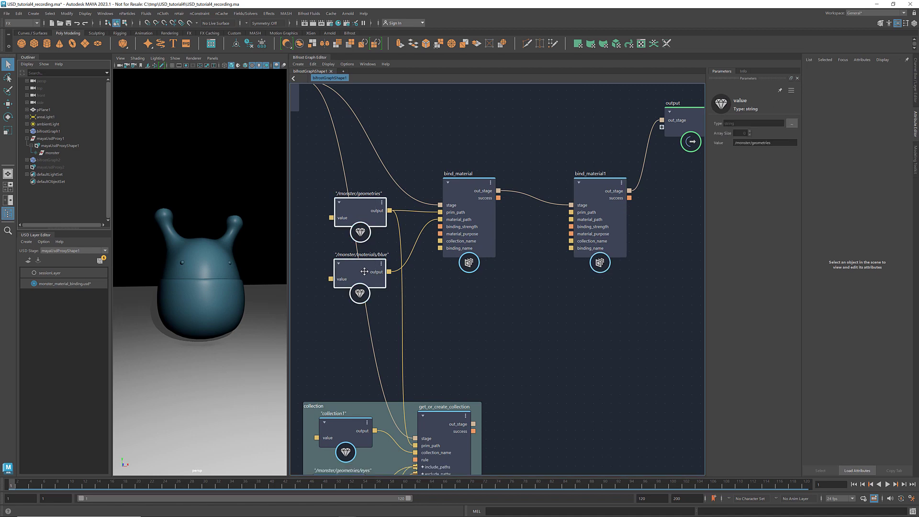
key("ctrl+c")
key("ctrl+v")
left_click_drag(371, 283, 543, 279)
left_click_drag(601, 191, 628, 192)
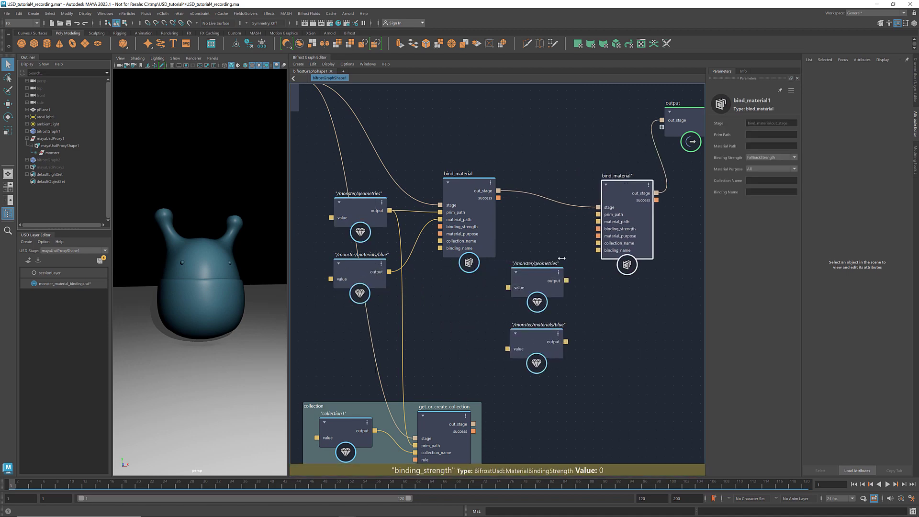
left_click_drag(563, 258, 526, 335)
left_click_drag(530, 338, 540, 320)
- Set the copied geometries value node to the sweater prim's path, /monster/geometries/sweater
left_click(554, 253)
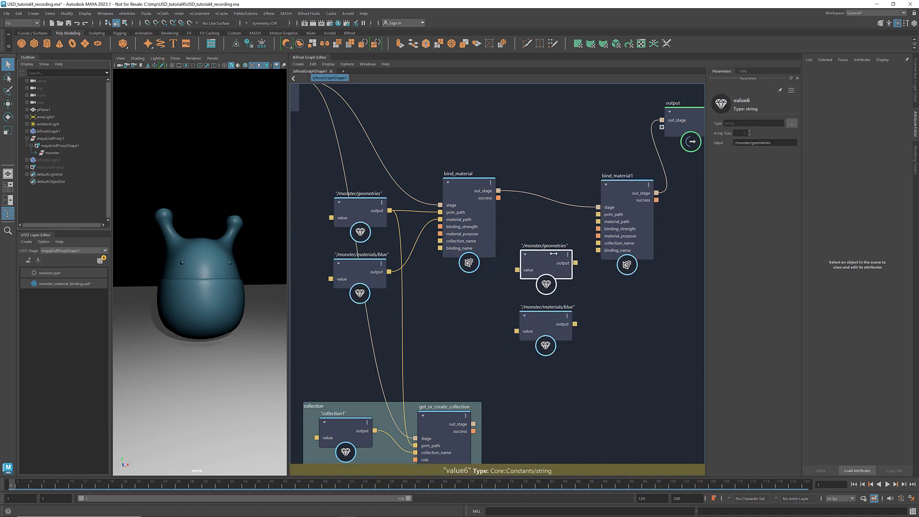
left_click(36, 153)
left_click(60, 182)
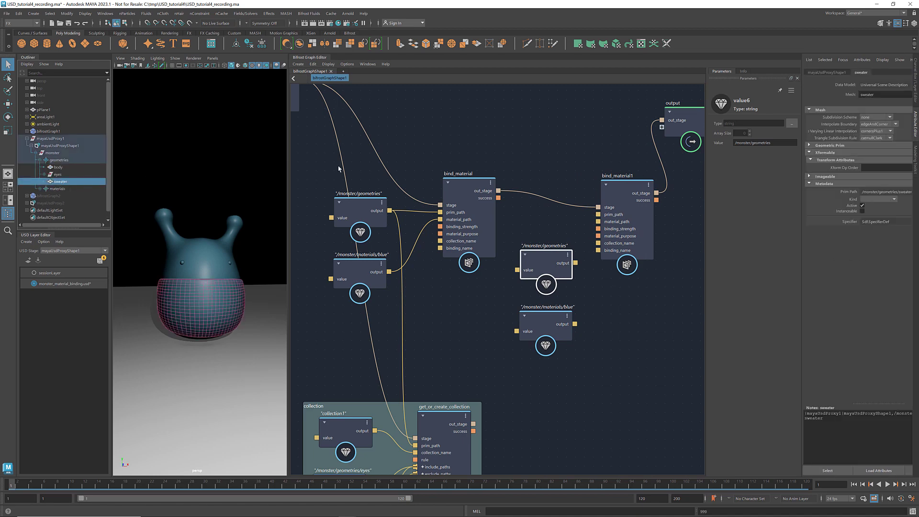
triple_click(894, 192)
left_click_drag(782, 143, 727, 143)
key("ctrl+v")
- Set the copied material value node to the textile_blue material's prim path, /monster/materials/textile_blue
left_click(550, 314)
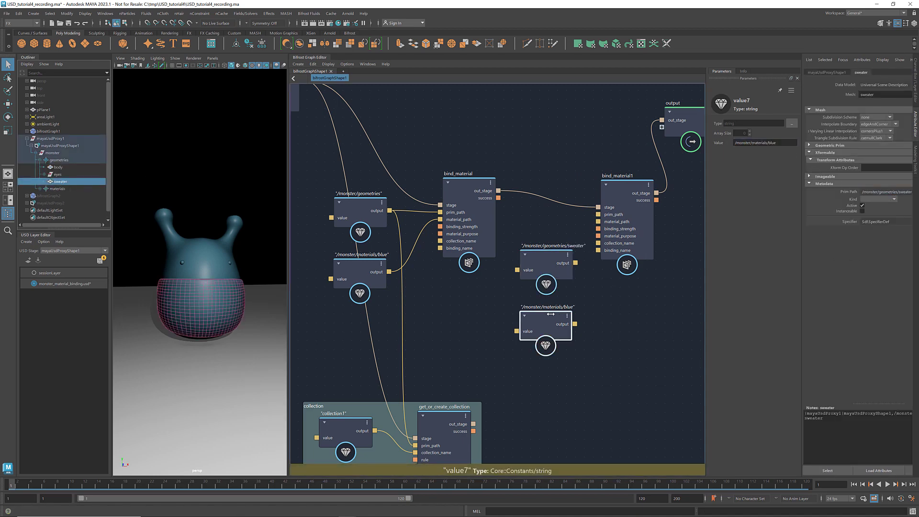
left_click(42, 189)
left_click(63, 210)
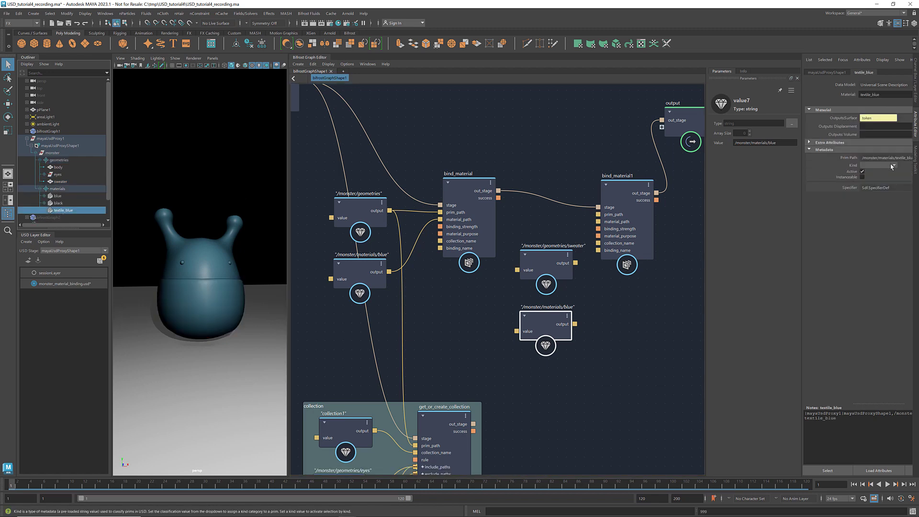
triple_click(897, 158)
key("ctrl+c")
triple_click(766, 143)
key("ctrl+v")
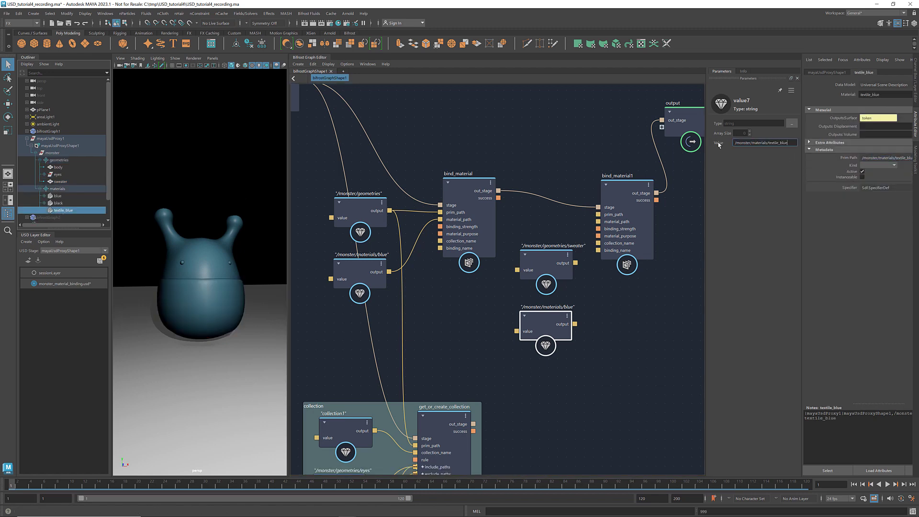
left_click(602, 302)
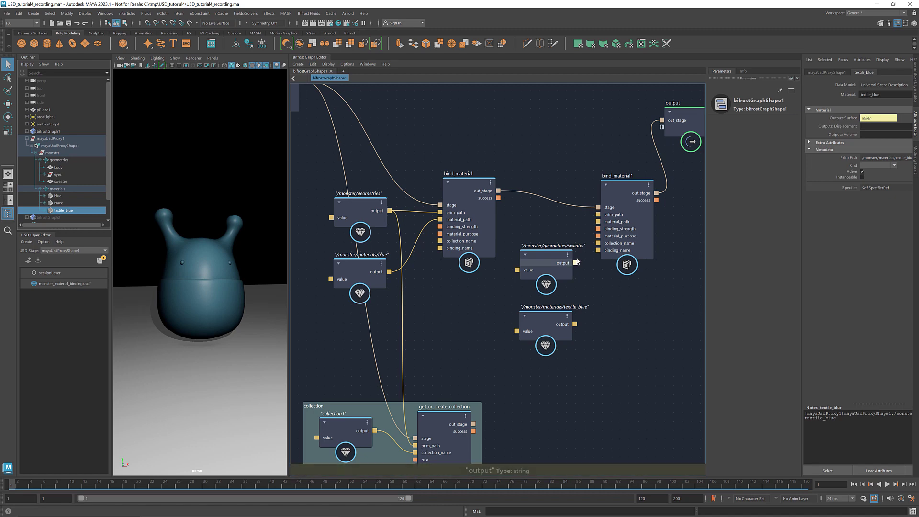
- Connect the sweater value node to bind_material1's prim_path and the textile_blue value node to its material_path
left_click_drag(576, 263, 598, 214)
left_click_drag(545, 255, 536, 248)
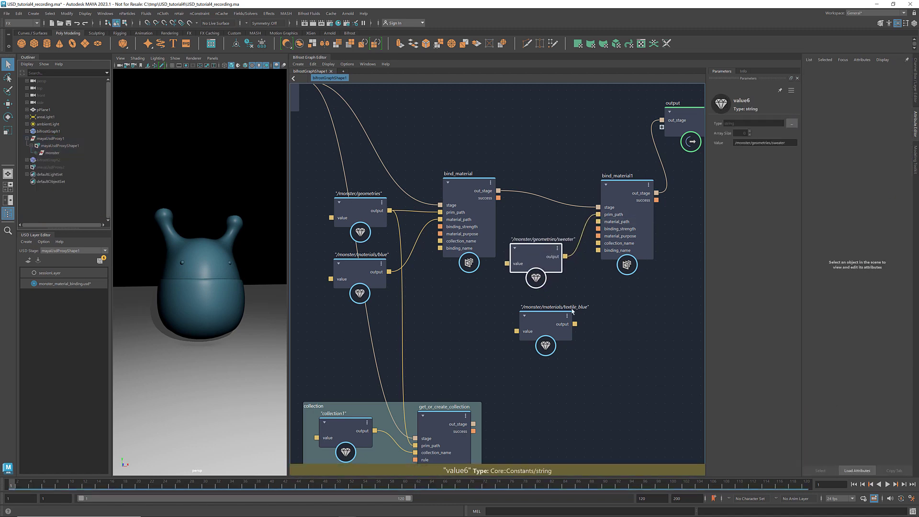
left_click_drag(546, 316, 598, 222)
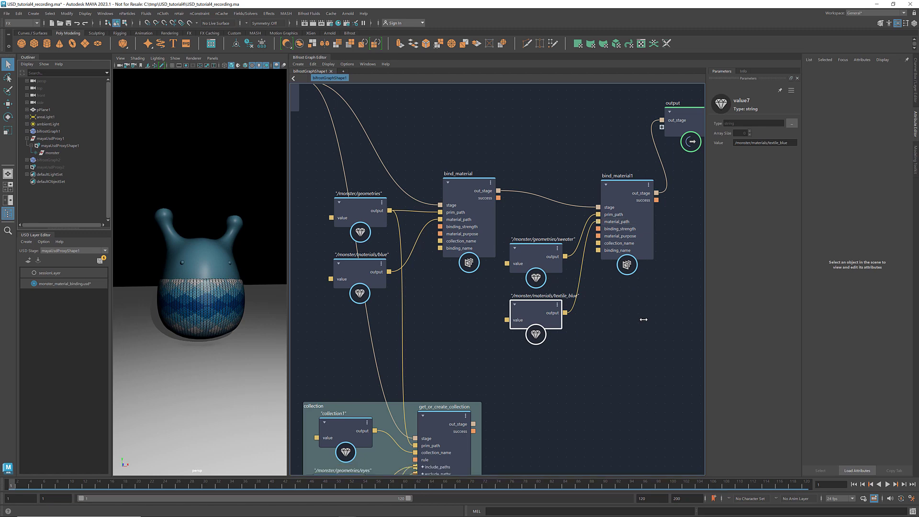
left_click(643, 320)
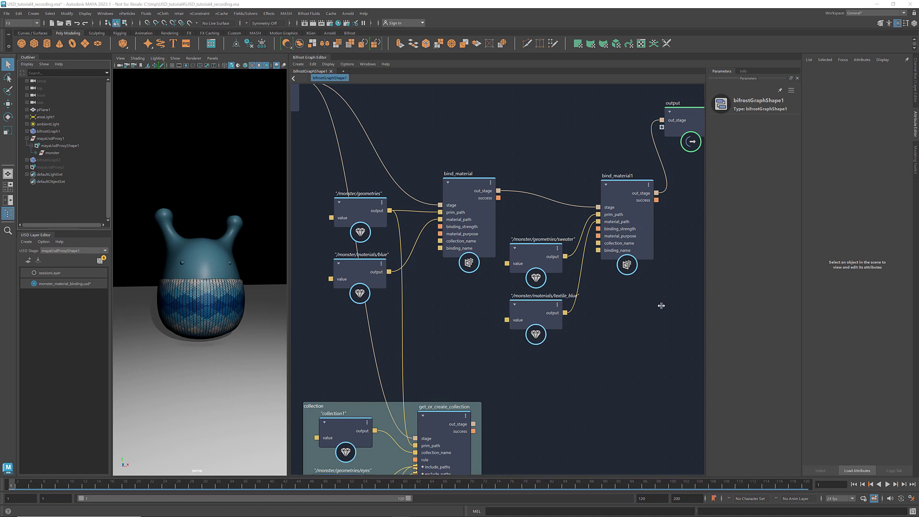
- Try StrongerThanDescendants and WeakerThanDescendants as the first bind_material node's binding strength, and restore FallbackStrength
left_click(468, 227)
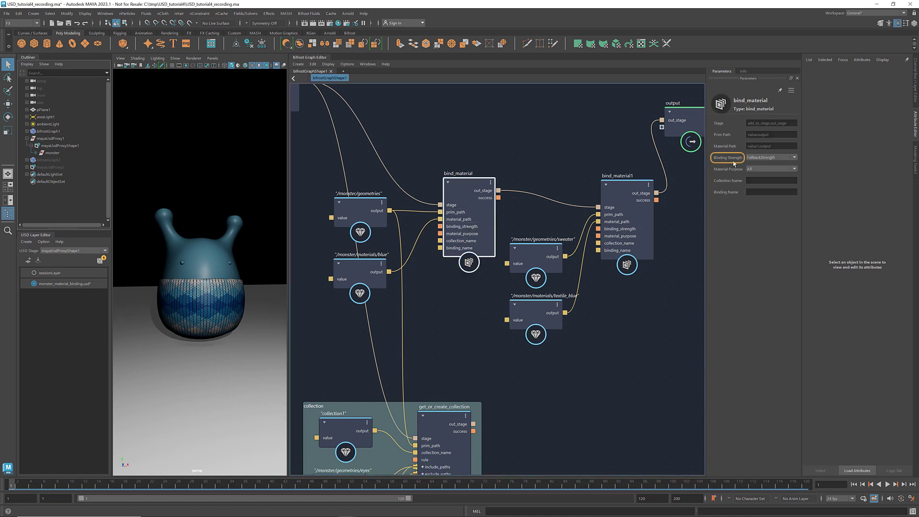
left_click(795, 157)
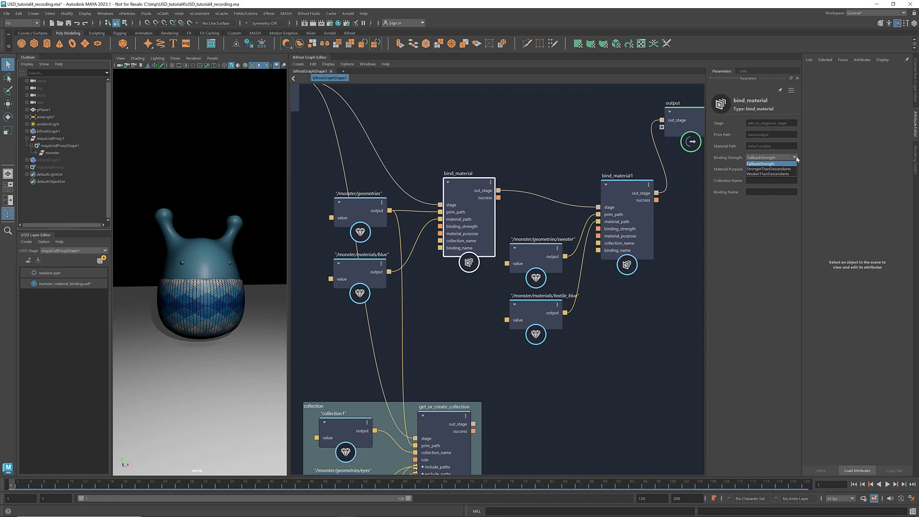
left_click(792, 168)
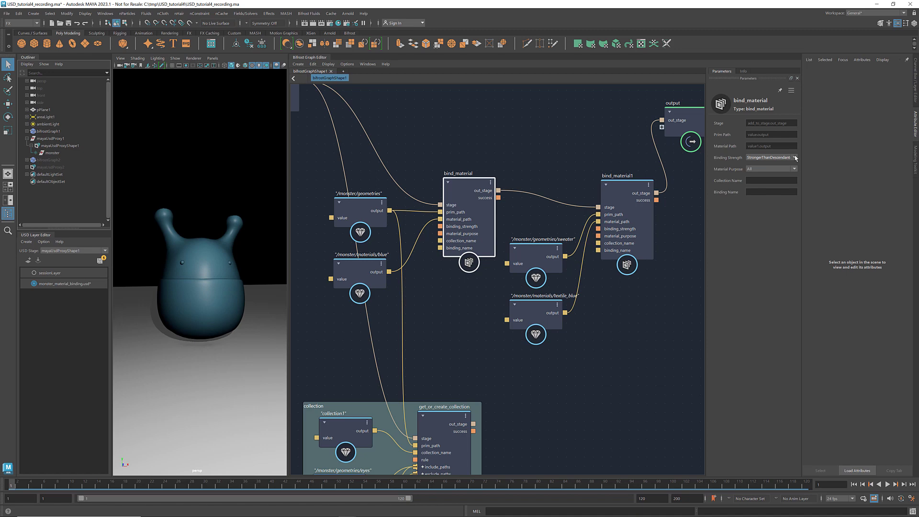
left_click(795, 157)
left_click(756, 172)
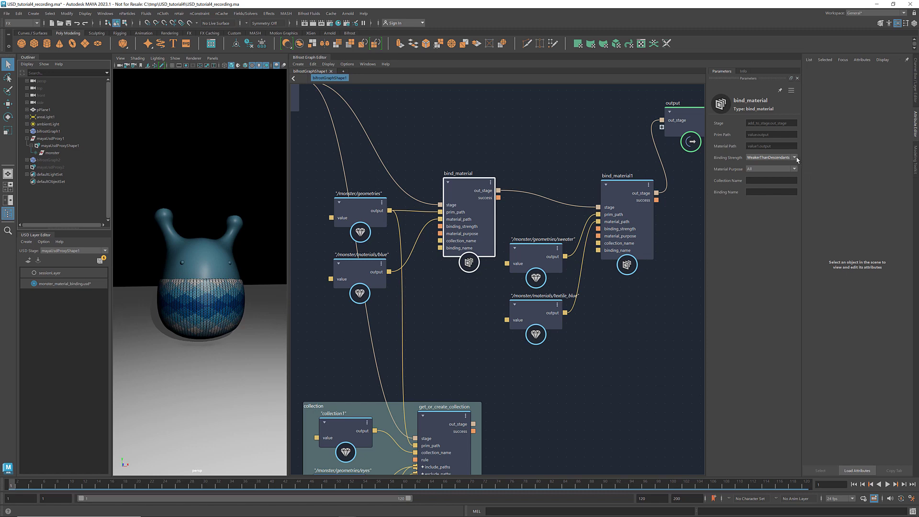
left_click(795, 157)
left_click(793, 166)
- Change the /monster/geometries value node feeding the first bind_material to /monster/geometries/body
left_click(360, 214)
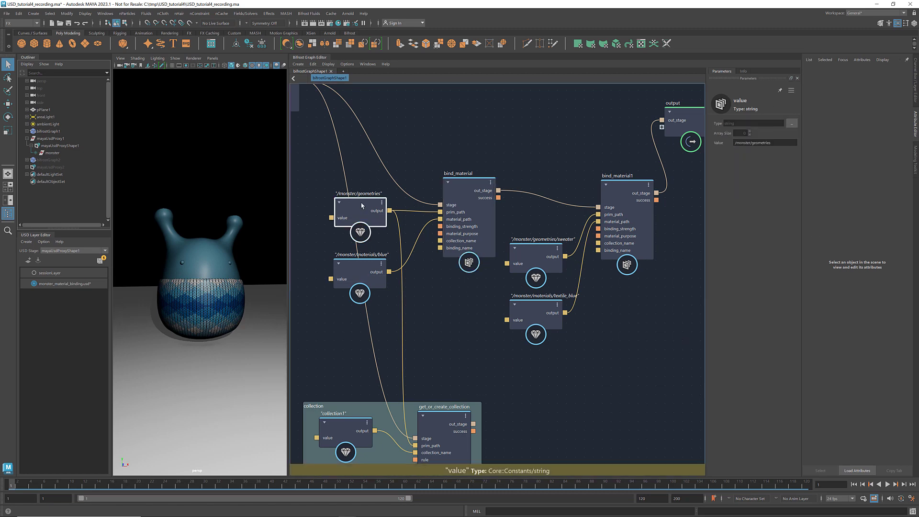
left_click(783, 143)
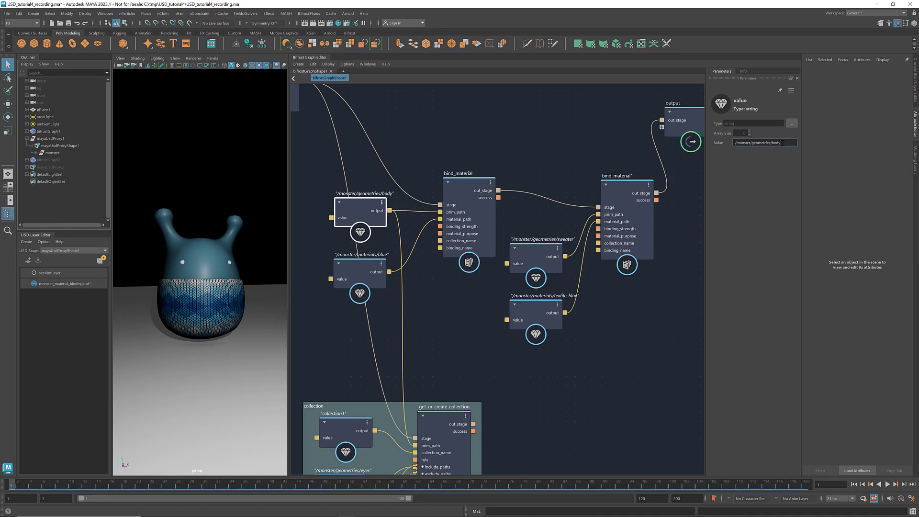
left_click(652, 308)
- Move the output node away to make room and insert a third bind_material node between bind_material1 and output
middle_click_drag(605, 296, 453, 304, "alt")
left_click_drag(540, 126, 675, 153)
left_click(570, 184)
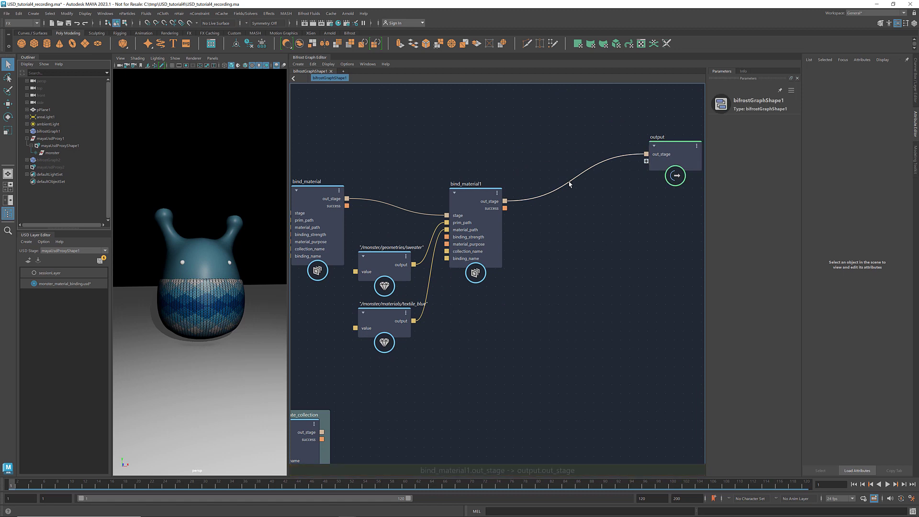
key("Tab")
type("bind")
key("Return")
left_click_drag(572, 188, 596, 202)
- Duplicate the sweater and textile_blue value nodes and place the copies below the third bind_material node
left_click_drag(386, 337, 510, 312)
key("ctrl+c")
key("ctrl+v")
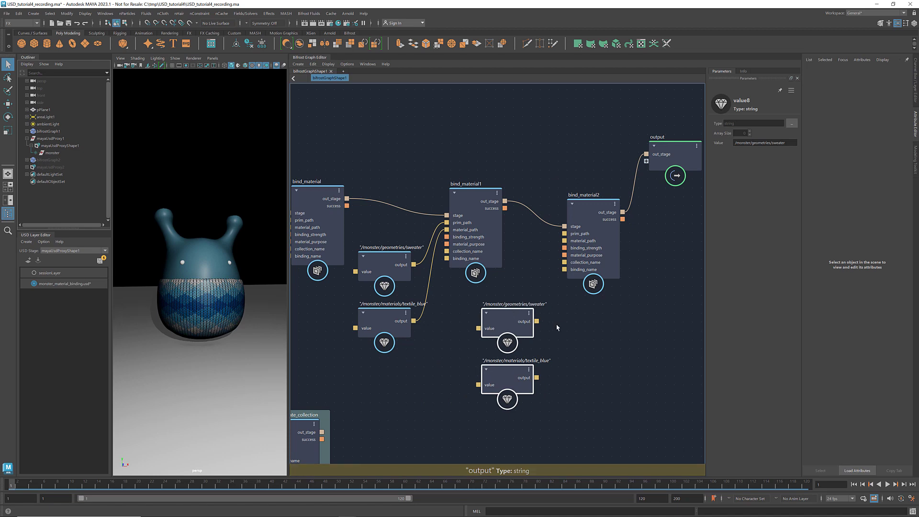
left_click(555, 324)
- Set the two duplicated value nodes to /monster/geometries/eyes and /monster/materials/black
left_click(517, 314)
left_click_drag(789, 143, 774, 142)
type("eye")
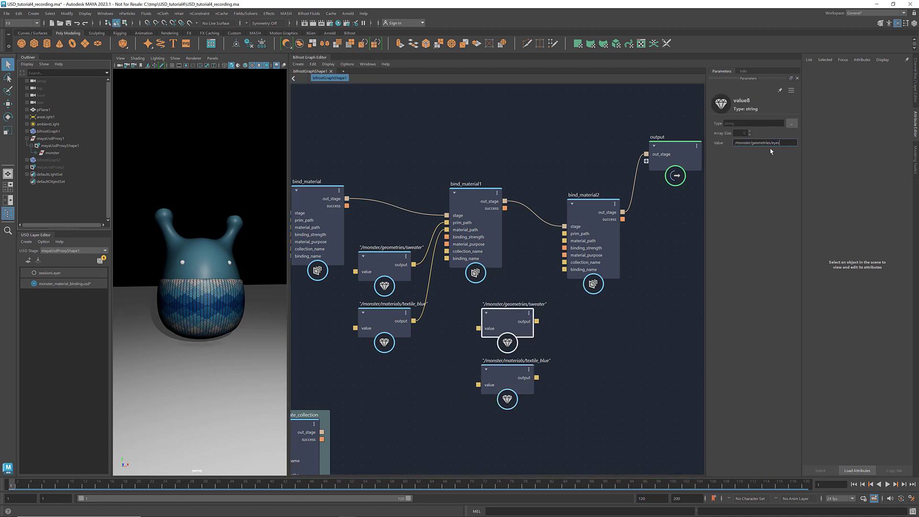
left_click(517, 383)
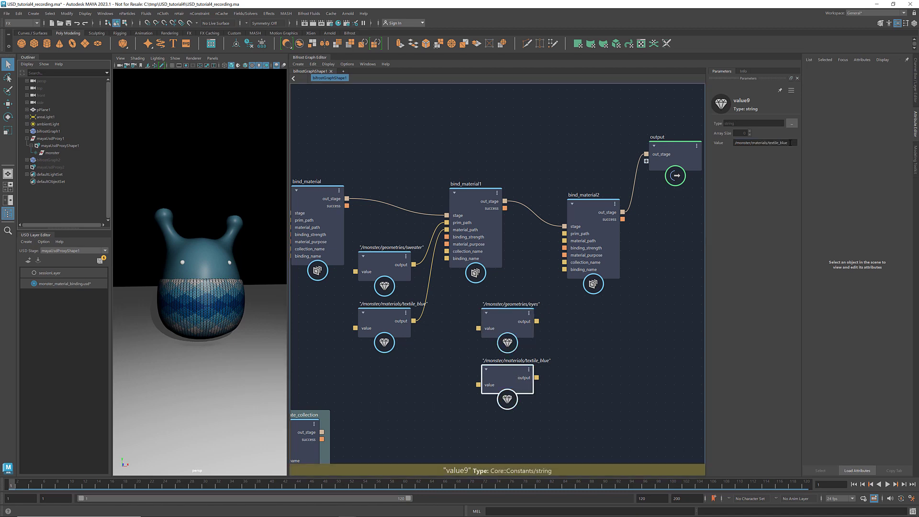
left_click_drag(788, 142, 772, 142)
key("BackSpace")
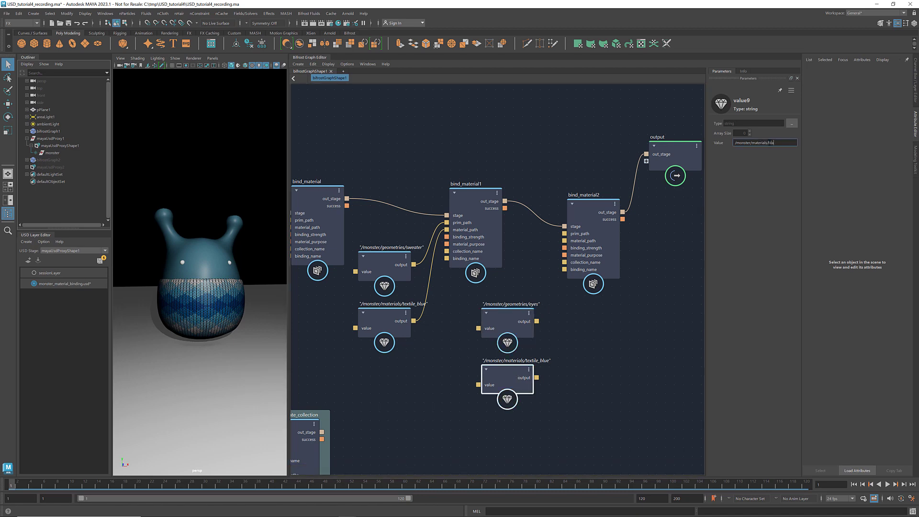
left_click(585, 344)
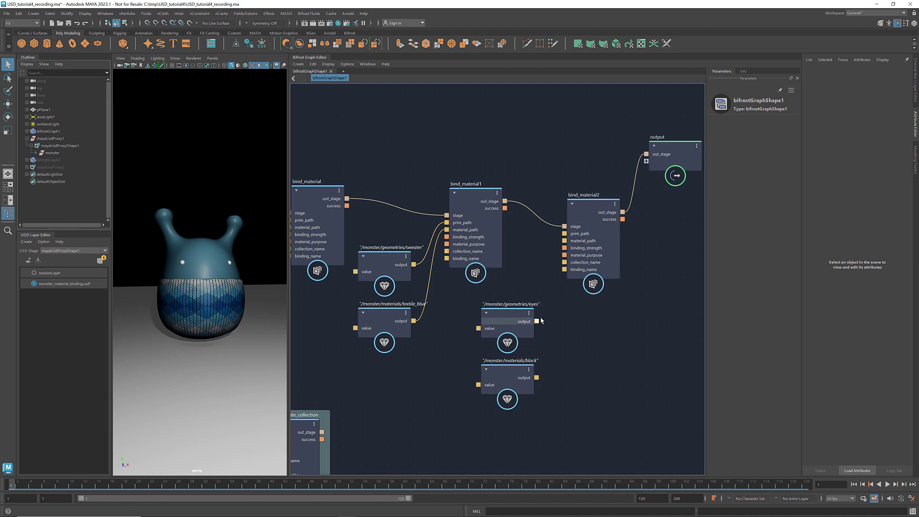
- Connect the eyes value node to bind_material2's prim_path and the black value node to its material_path
left_click_drag(537, 322, 564, 239)
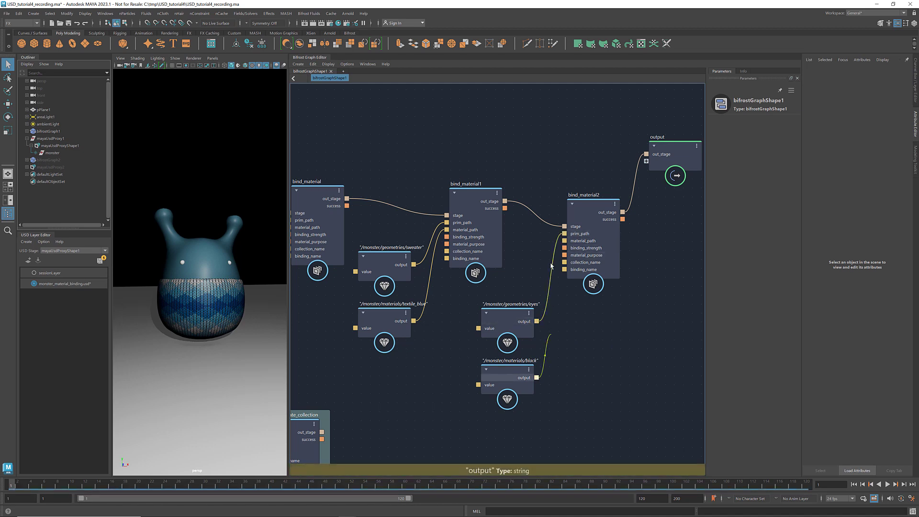
left_click_drag(537, 378, 564, 240)
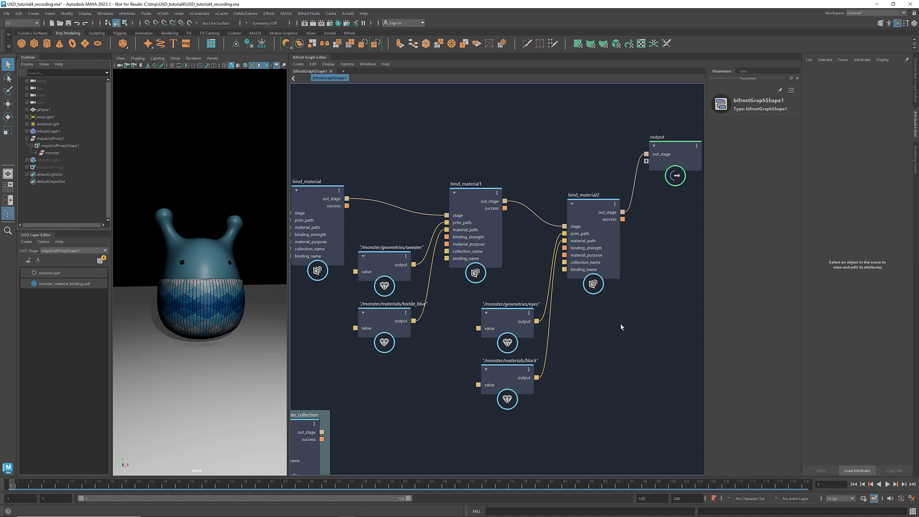
- Print the monster_material_binding.usd layer to the Script Editor, enlarge the output to examine the material bindings, and close it
right_click(61, 283)
left_click(87, 318)
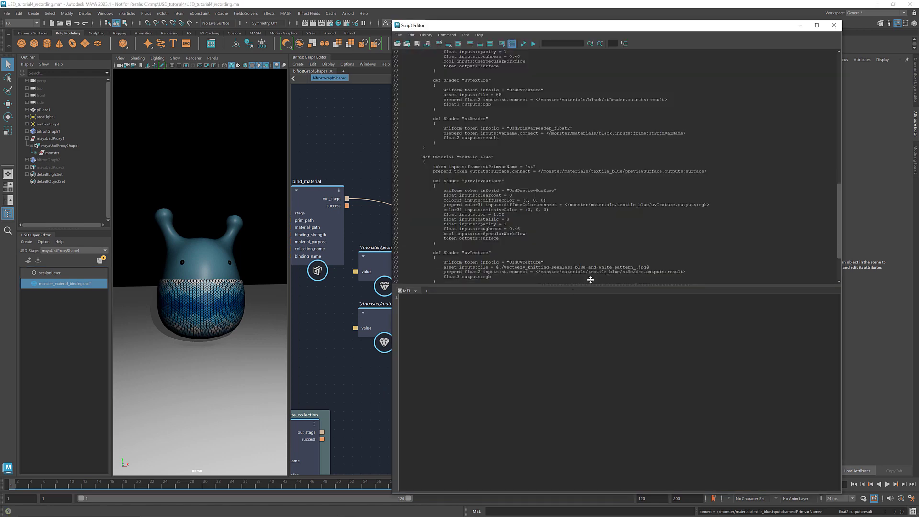
left_click_drag(591, 280, 595, 450)
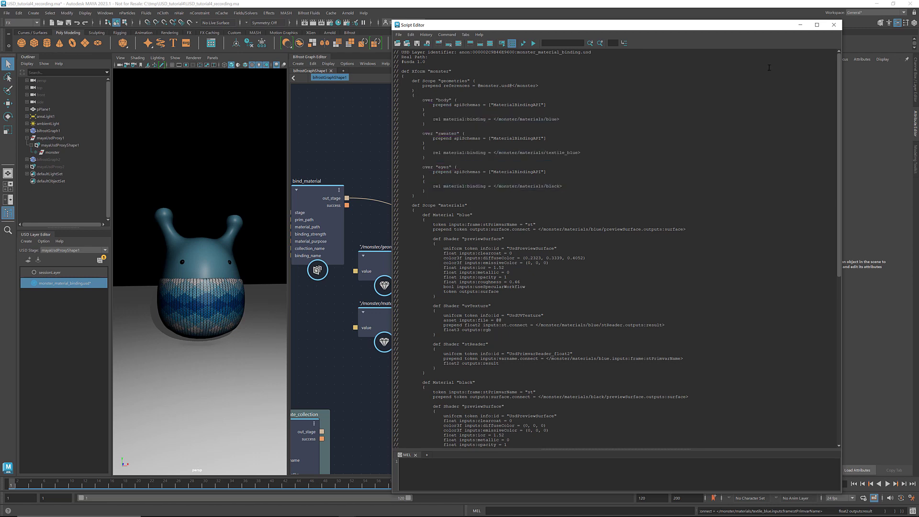
left_click(834, 24)
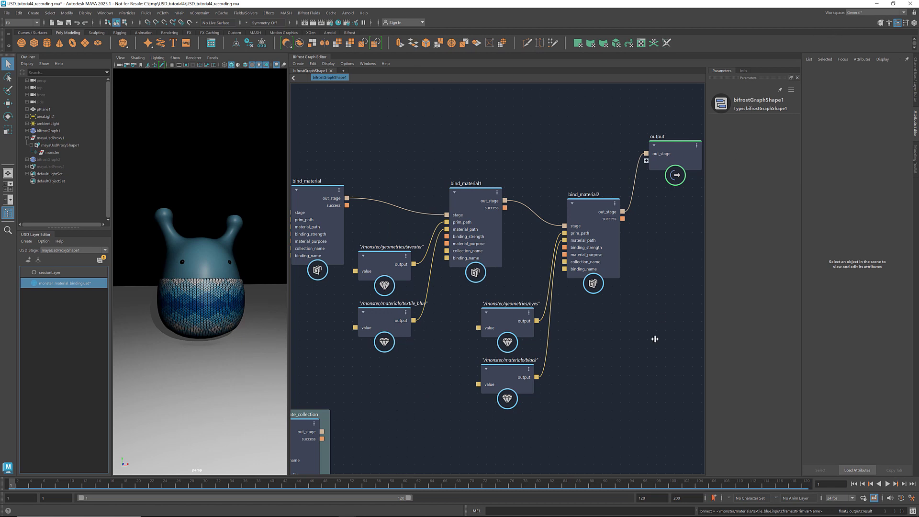
- Move the output node farther away from bind_material2 to free space in the graph
middle_click_drag(636, 377, 515, 345)
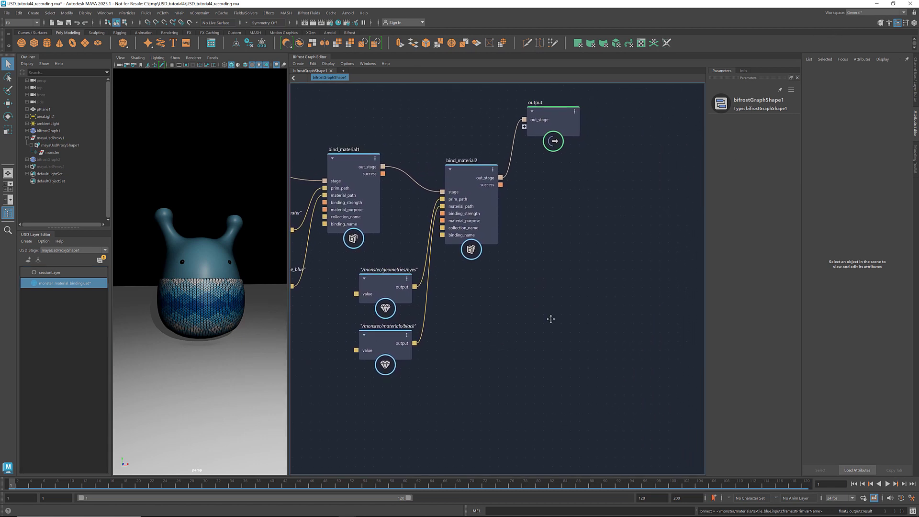
left_click_drag(572, 115, 693, 210)
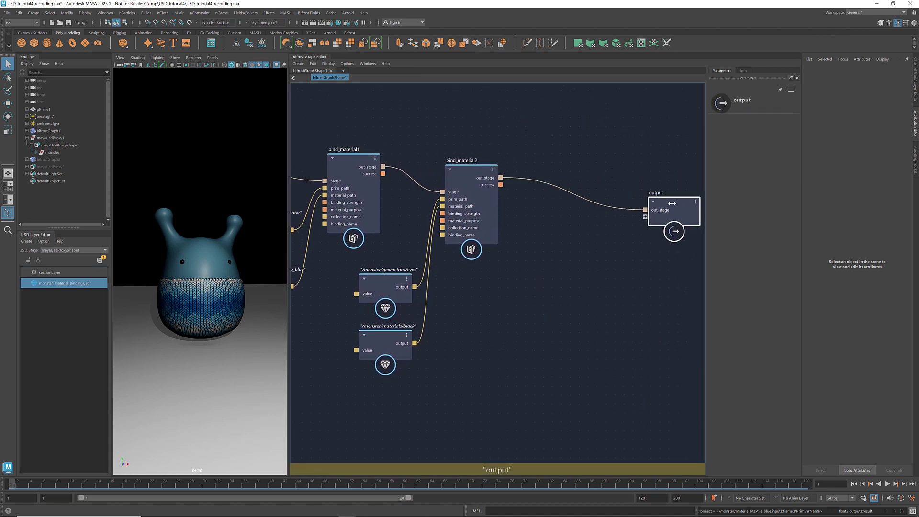
- Add an unbind_material node on the connection between bind_material2 and the output node and place it below them
left_click(560, 191)
key("Tab")
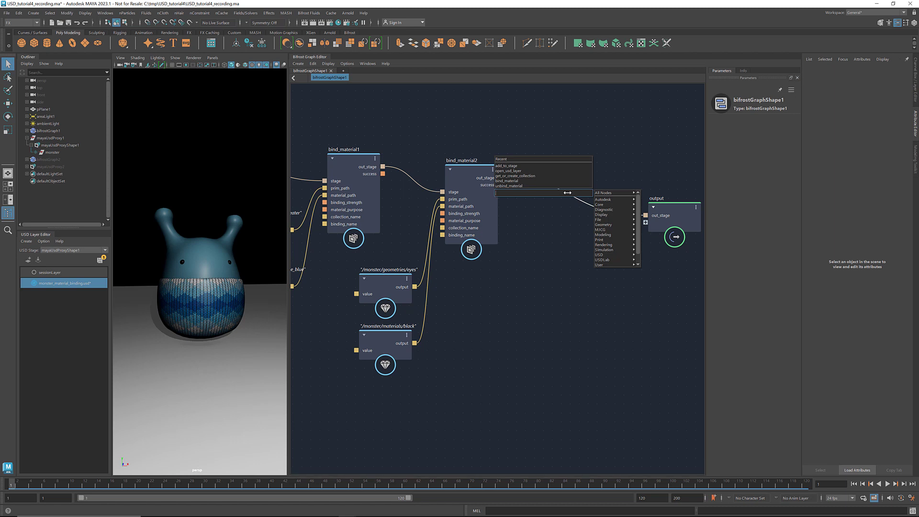
type("unbind")
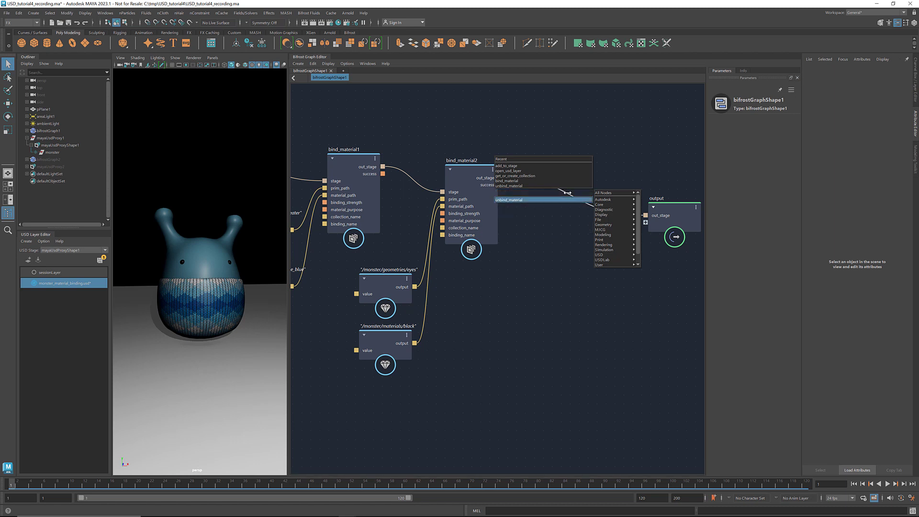
key("Return")
left_click_drag(566, 192, 571, 271)
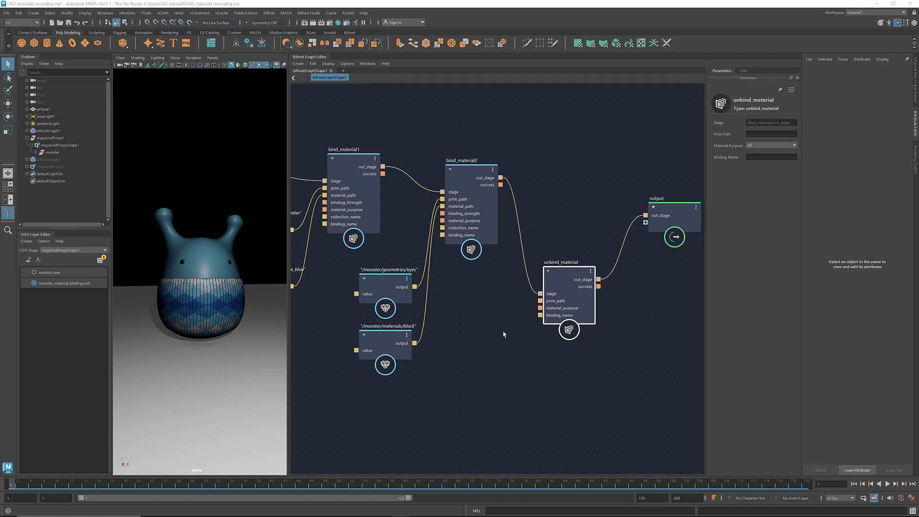
- Connect the /monster/geometries/sweater value node to the prim_path of unbind_material
scroll(478, 340, "down", 1)
middle_click_drag(478, 341, 521, 339, "alt")
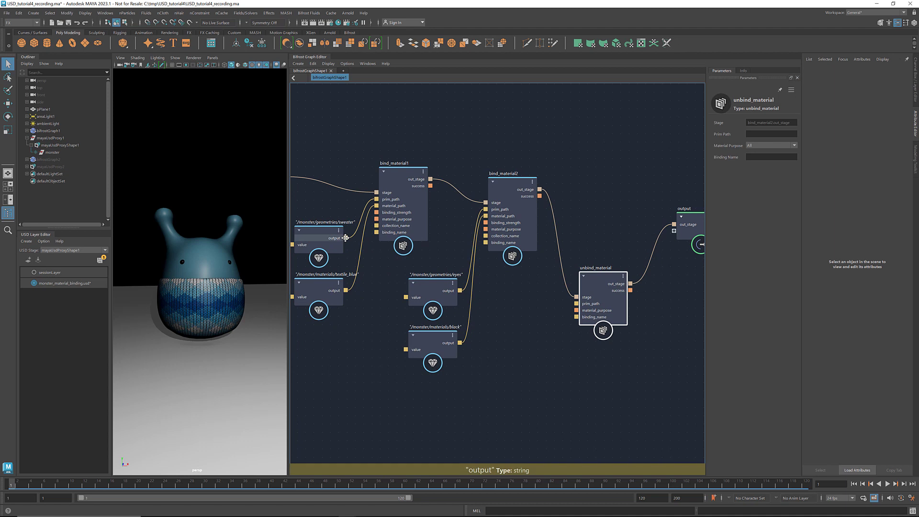
left_click_drag(346, 238, 576, 303)
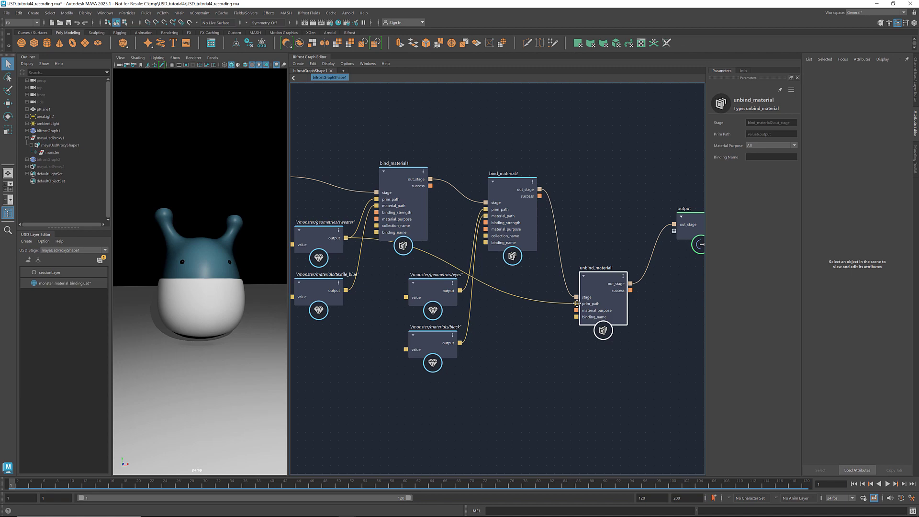
- Print the monster_material_binding.usd layer to the Script Editor, examine the sweater's material binding, and close the editor
right_click(64, 283)
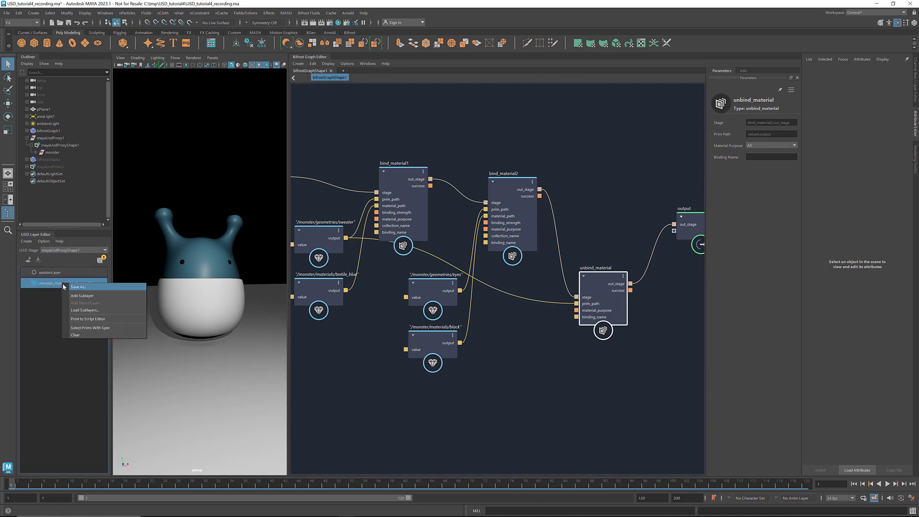
left_click(85, 319)
left_click(912, 512)
left_click(913, 511)
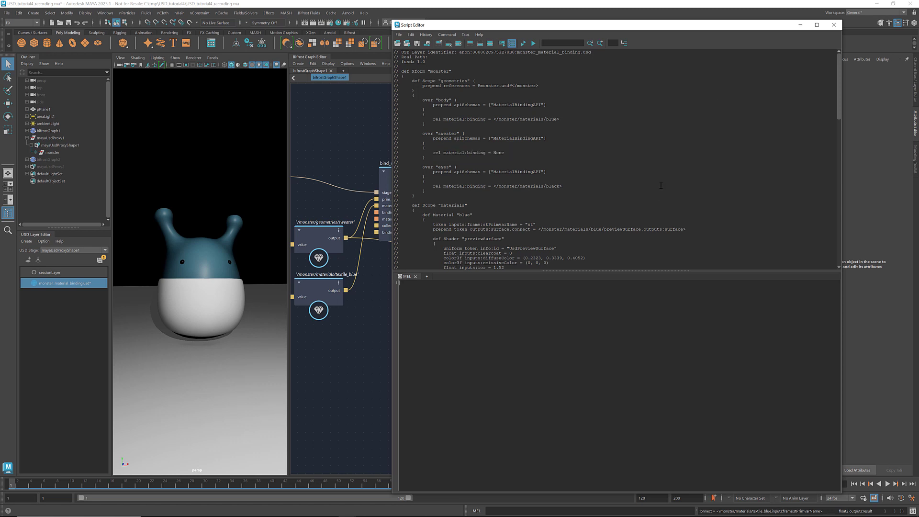
left_click(834, 25)
- Reconnect bind_material2's out_stage directly to the output node and delete the unbind_material node
middle_click_drag(612, 192, 551, 186)
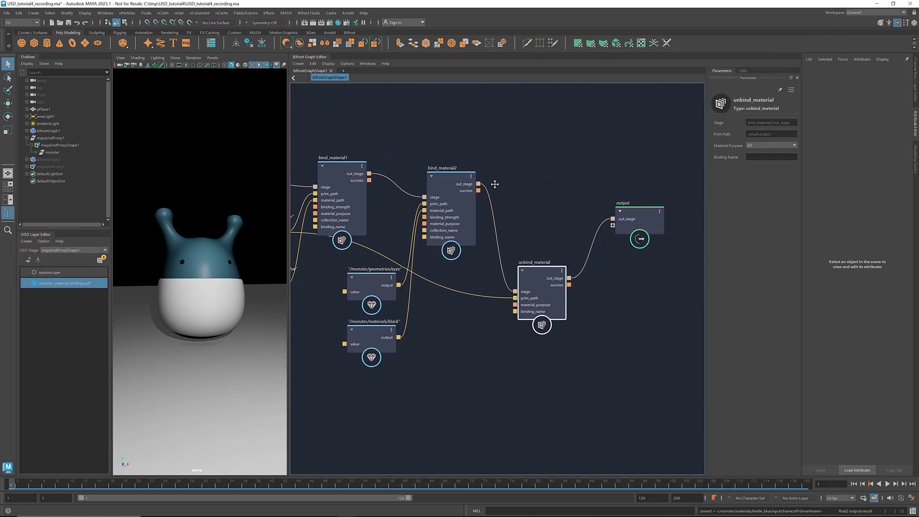
left_click_drag(478, 184, 612, 219)
left_click_drag(542, 272, 539, 381)
key("Delete")
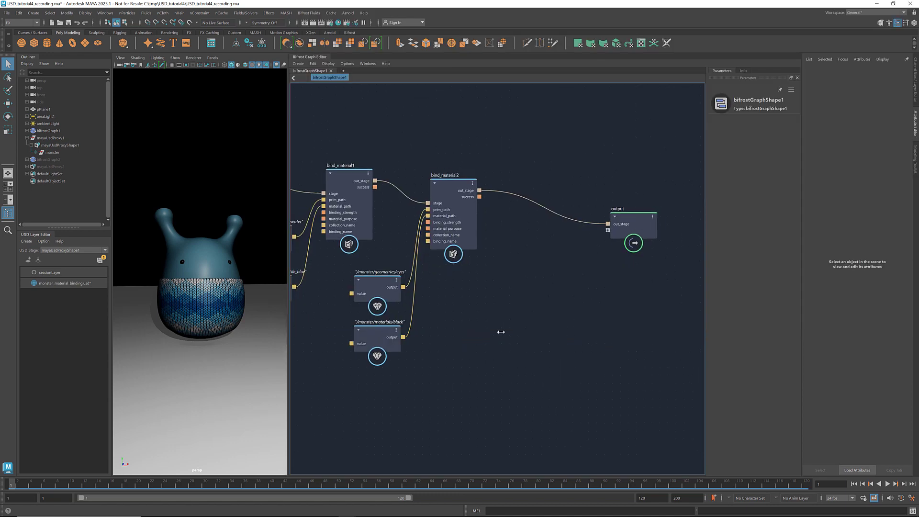
- Move the output node higher in the graph
right_click_drag(632, 367, 560, 351, "alt")
middle_click_drag(560, 351, 588, 389, "alt")
left_click_drag(652, 325, 642, 257)
- Duplicate the textile_blue preview surface node, place the copy below it, and set the copy's path to ./textile_red
middle_click_drag(326, 335, 578, 204, "alt")
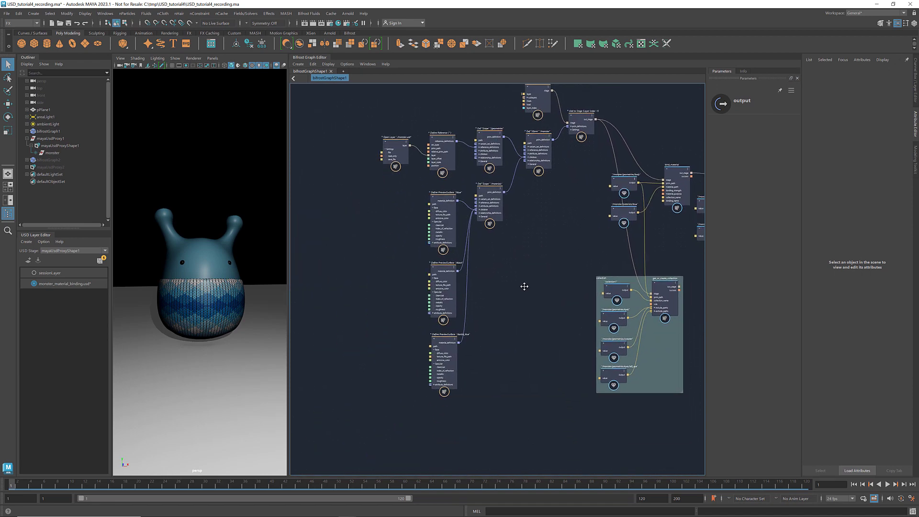
middle_click_drag(501, 336, 467, 305, "alt")
scroll(449, 402, "up", 5)
left_click(454, 172)
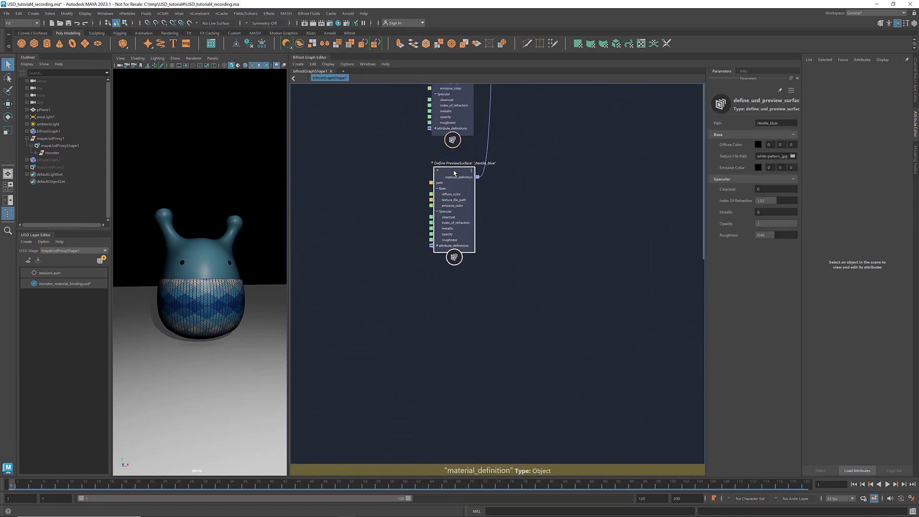
key("ctrl+d")
left_click_drag(470, 196, 451, 287)
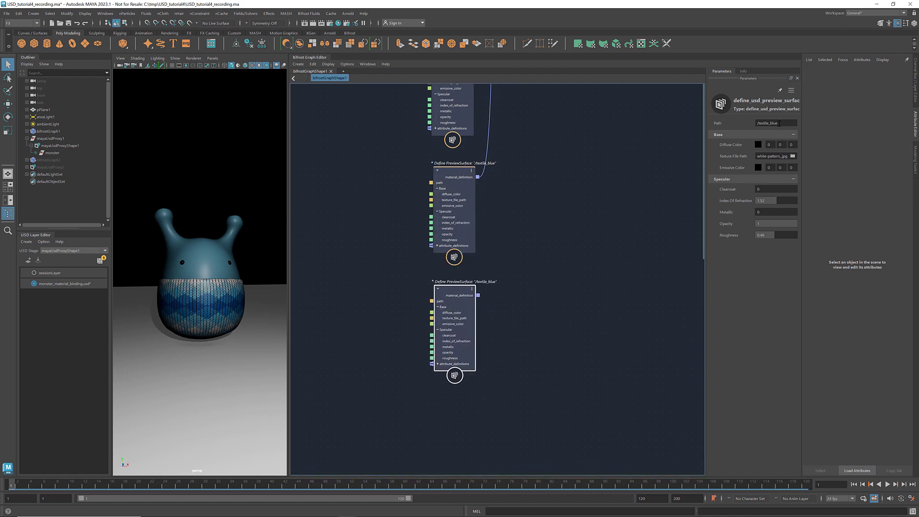
left_click_drag(779, 124, 772, 123)
type("red")
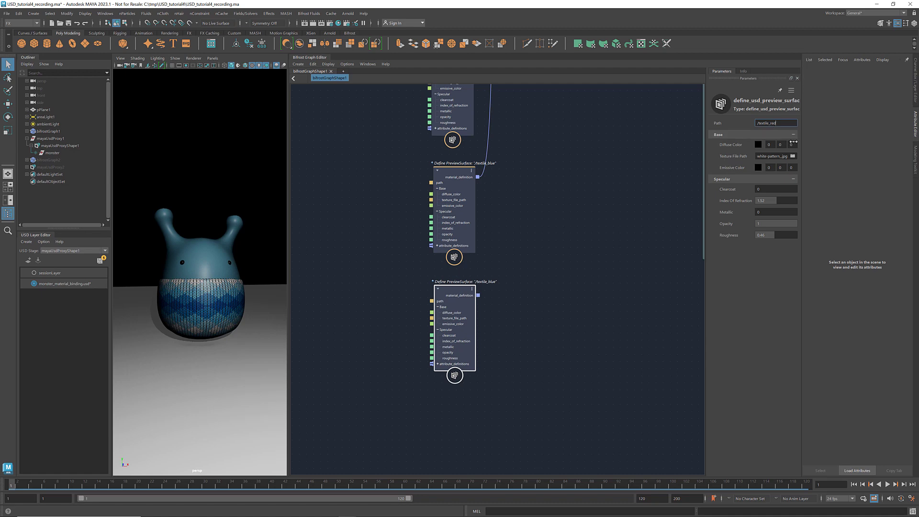
- Choose vecteezy_knitting-seamless-red-pattern_ as the textile_red material's texture file and edit its file path
left_click(793, 157)
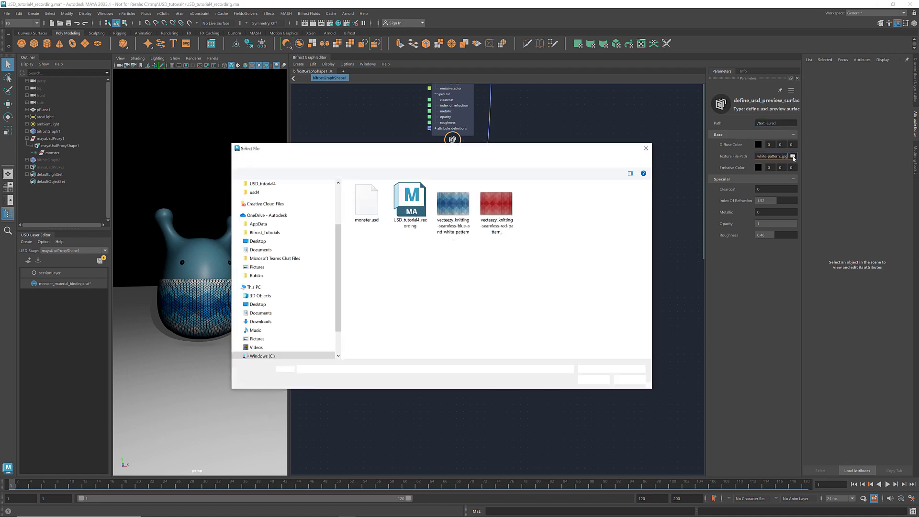
left_click(496, 206)
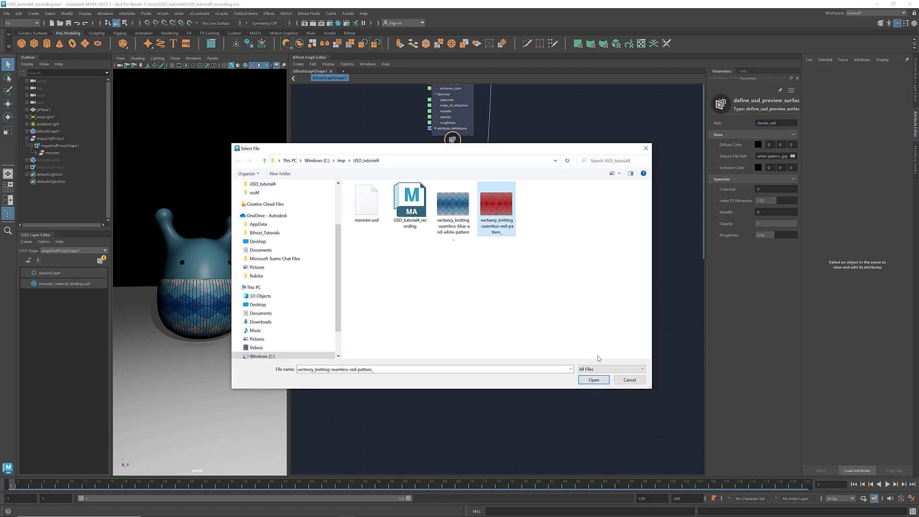
left_click(594, 380)
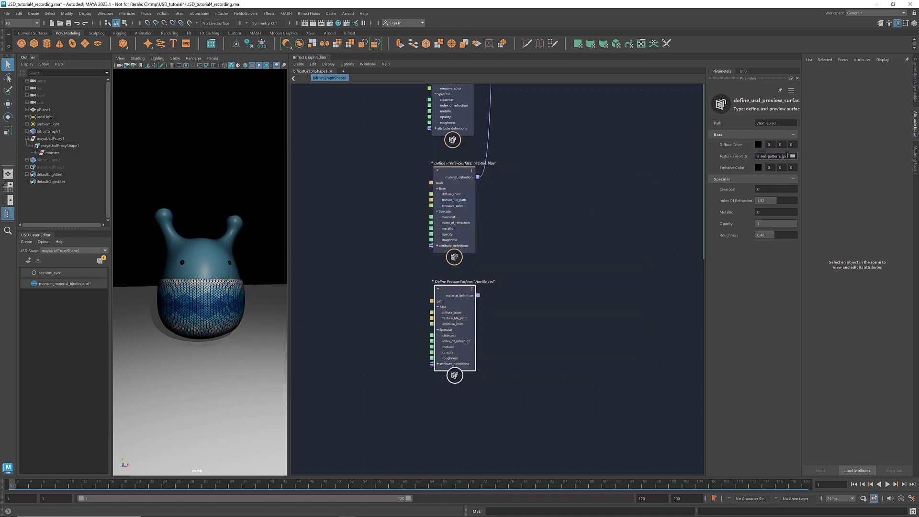
mouse_move(787, 156)
left_mouse_down()
mouse_move(754, 156)
mouse_move(783, 156)
mouse_move(774, 157)
left_mouse_up()
type(".")
left_click(635, 224)
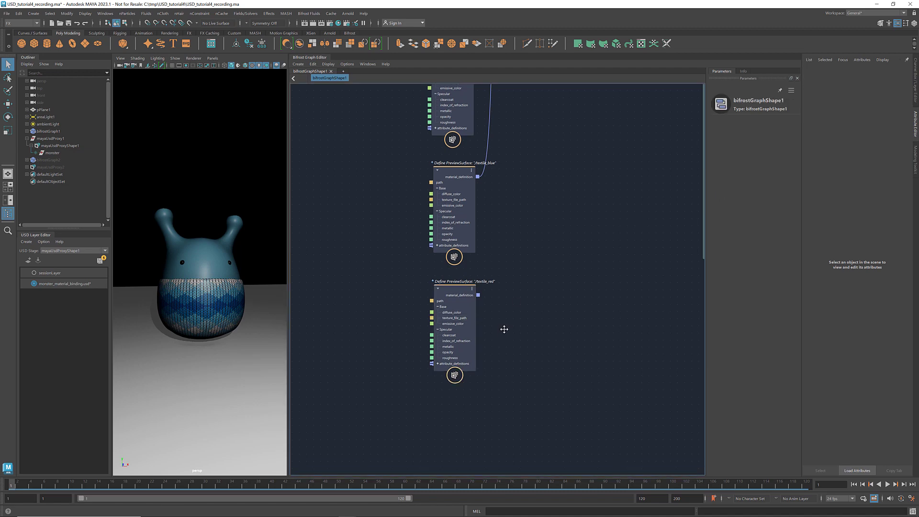
- Duplicate the textile_red preview surface node, place the copy below it, and set the copy's path to ./red
middle_click_drag(503, 328, 505, 266)
left_click(459, 224)
key("ctrl+d")
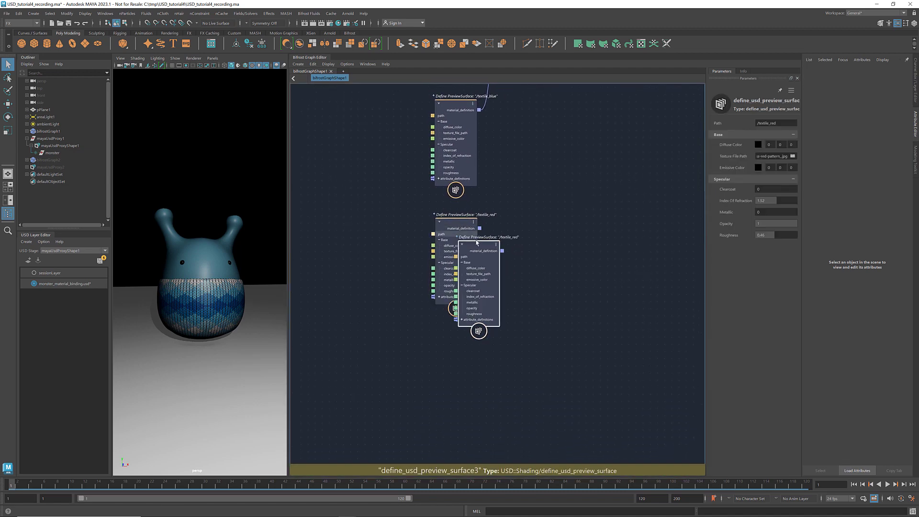
left_click_drag(477, 251, 457, 350)
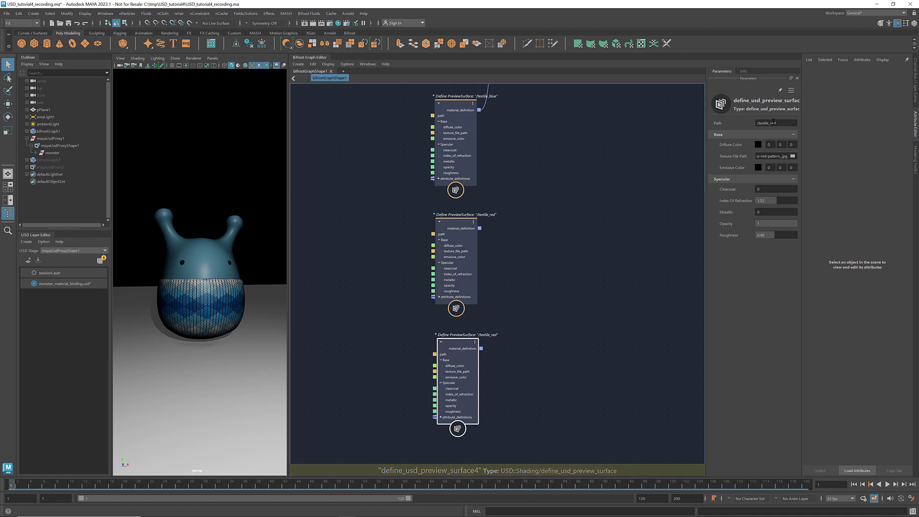
left_click_drag(769, 124, 759, 123)
key("BackSpace")
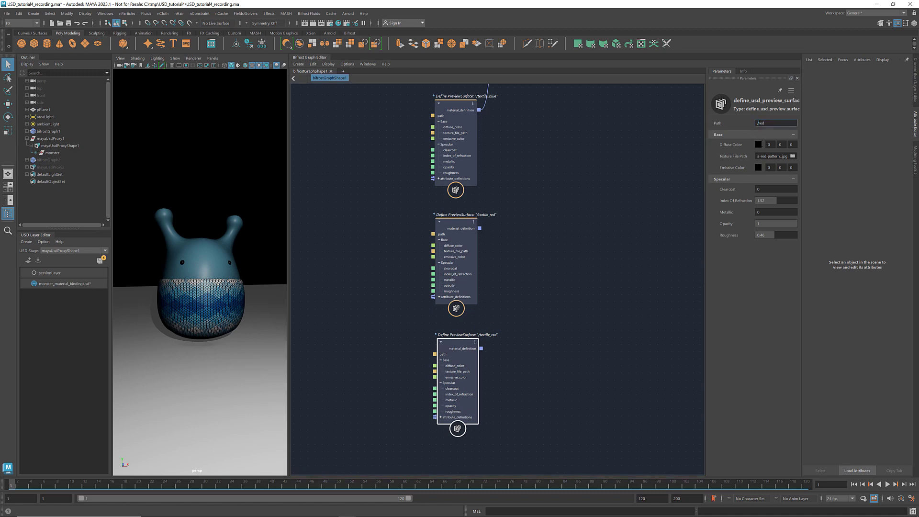
key("Return")
- Give the red material a muted red diffuse color of about 0.41, 0.27, 0.27 and clear its texture file path
left_click(758, 144)
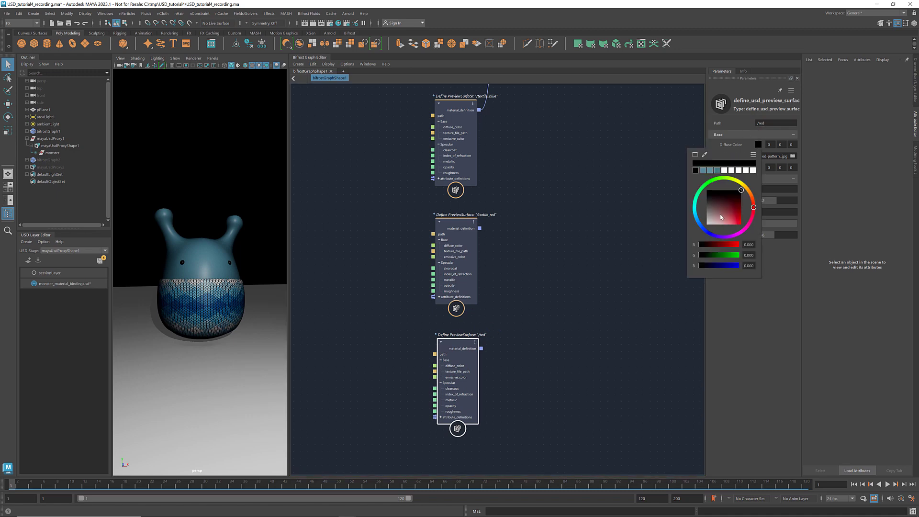
left_click_drag(721, 216, 717, 217)
left_click(792, 158)
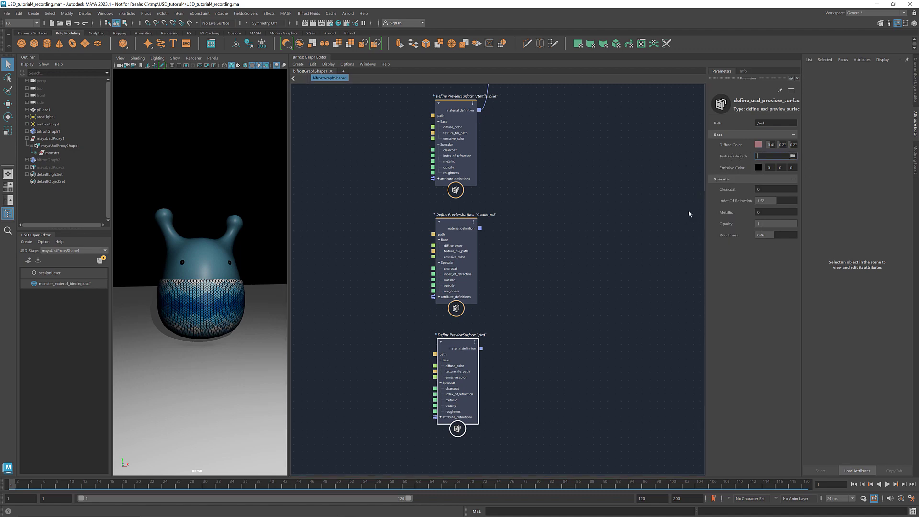
left_click(626, 275)
- Connect the textile_red and red material definitions to the materials scope node's children and expand the monster's materials in the Outliner
scroll(543, 246, "down", 3)
middle_click_drag(543, 246, 499, 379, "alt")
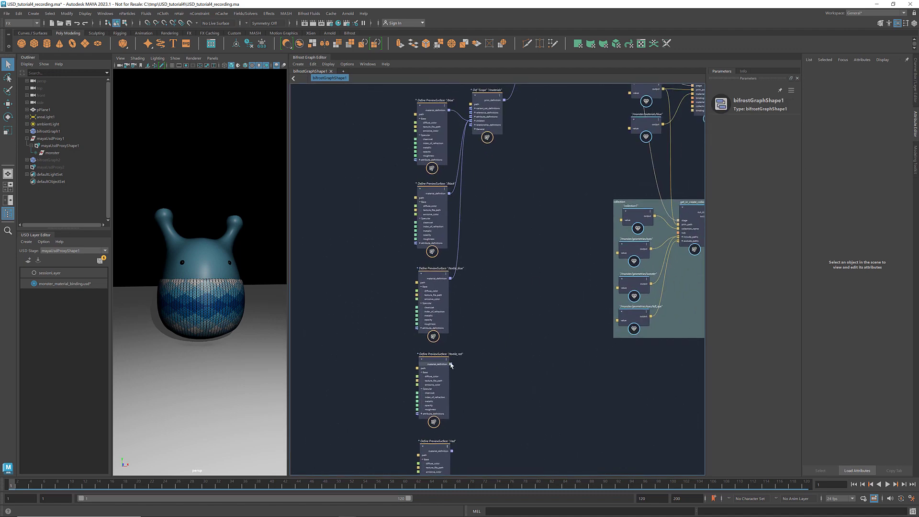
left_click_drag(451, 364, 471, 123)
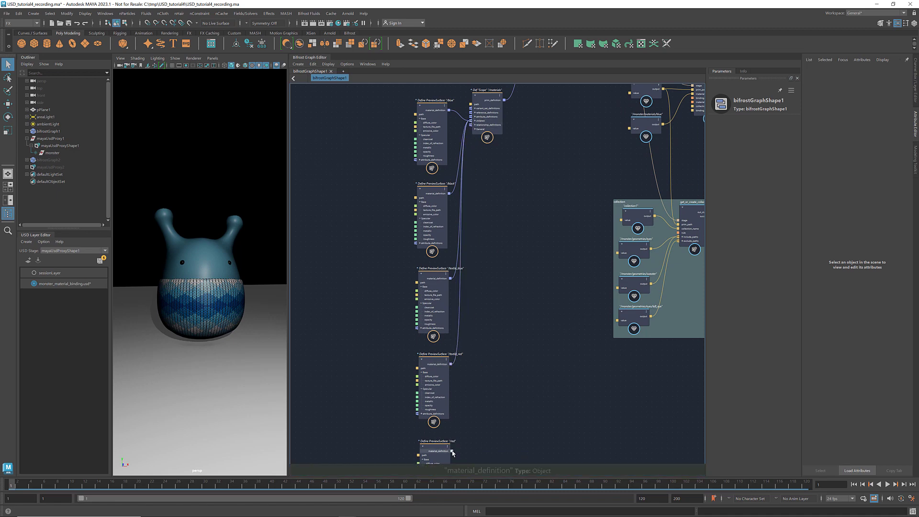
left_click_drag(452, 451, 471, 123)
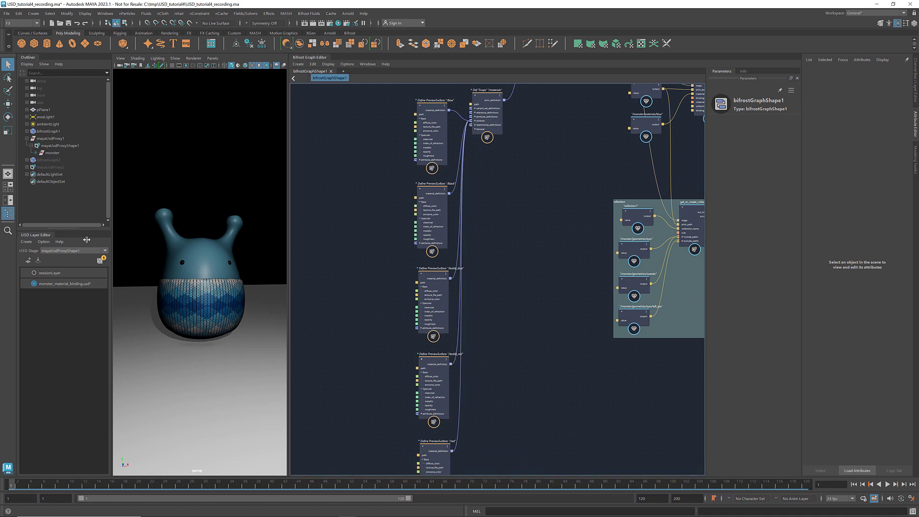
left_click(37, 153)
left_click(40, 167)
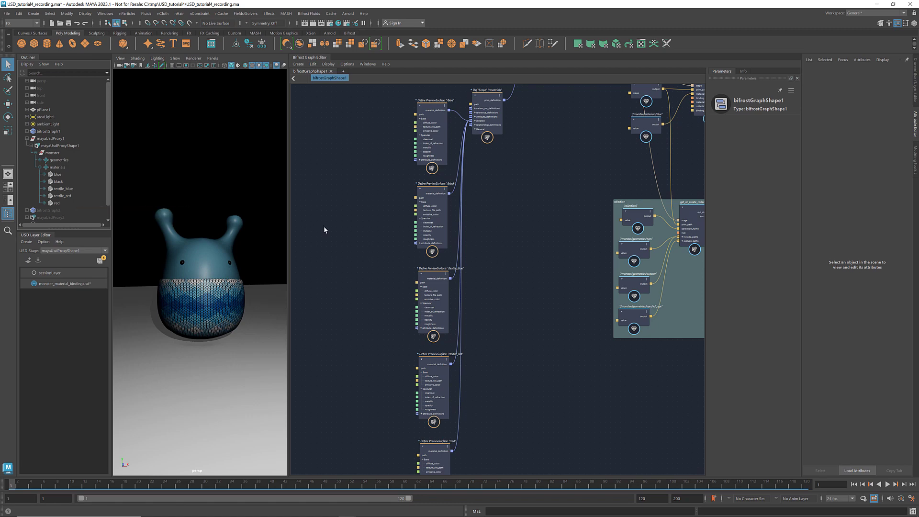
- Add a create_look node in the free space above the bind_material node
middle_click_drag(502, 238, 404, 336, "alt")
scroll(444, 221, "up", 3)
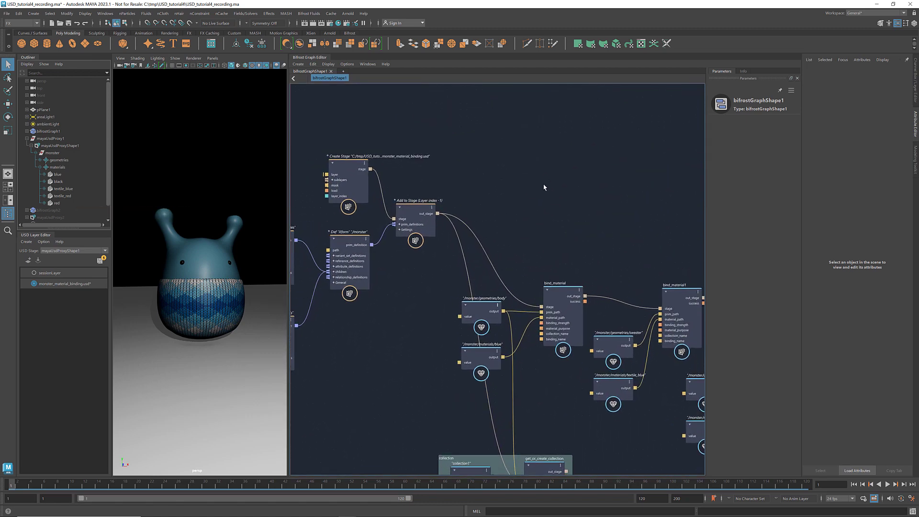
middle_click_drag(550, 172, 509, 226, "alt")
key("Tab")
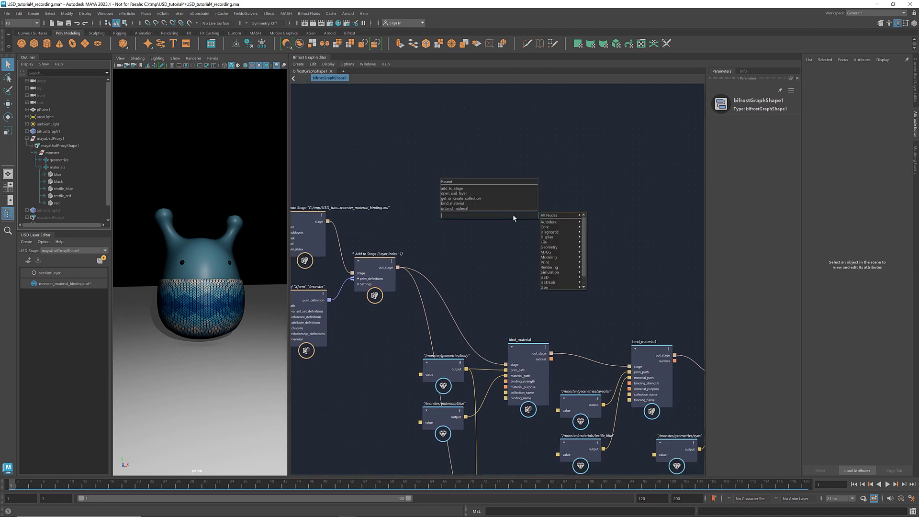
type("create_look")
key("Return")
left_click_drag(514, 218, 521, 214)
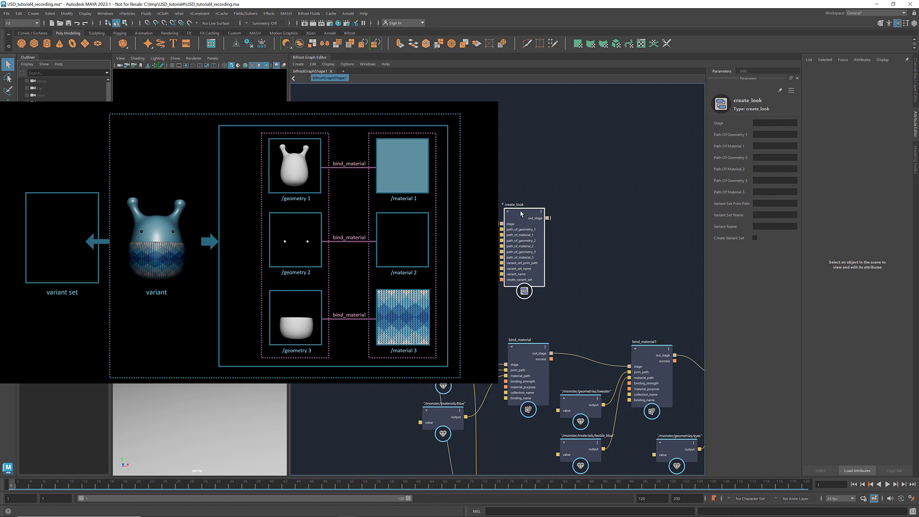
- Examine the inside of the create_look compound, including its variant nodes, path arrays and the iterate node's bind_material, and return to the top-level graph
double_click(526, 294)
middle_click_drag(487, 391, 499, 435)
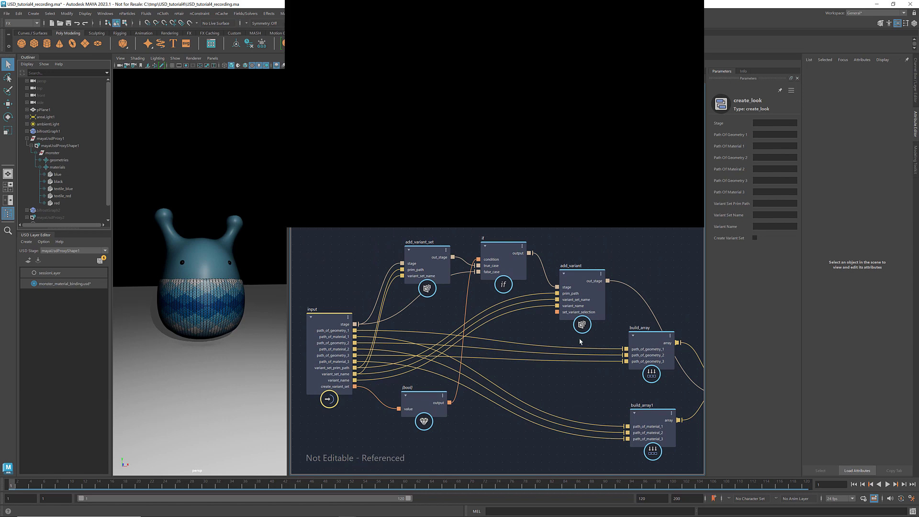
left_click(581, 275)
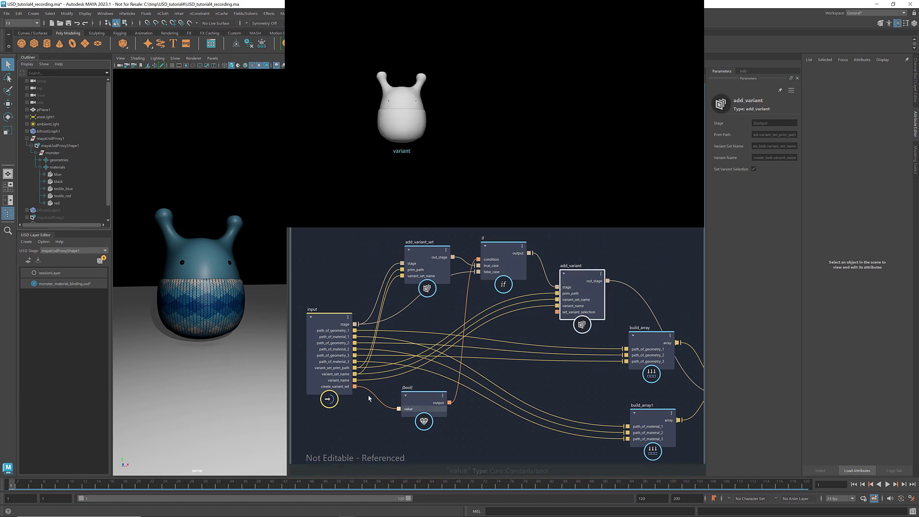
left_click(344, 390)
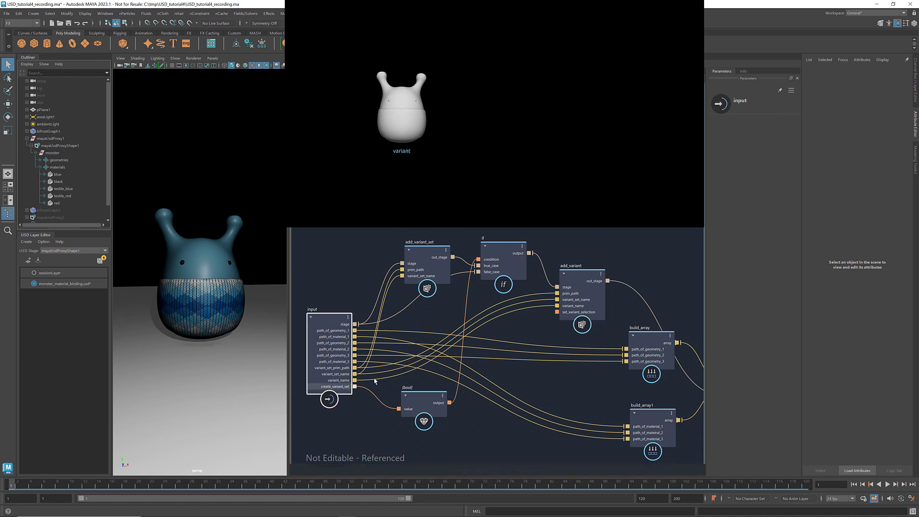
left_click(428, 252)
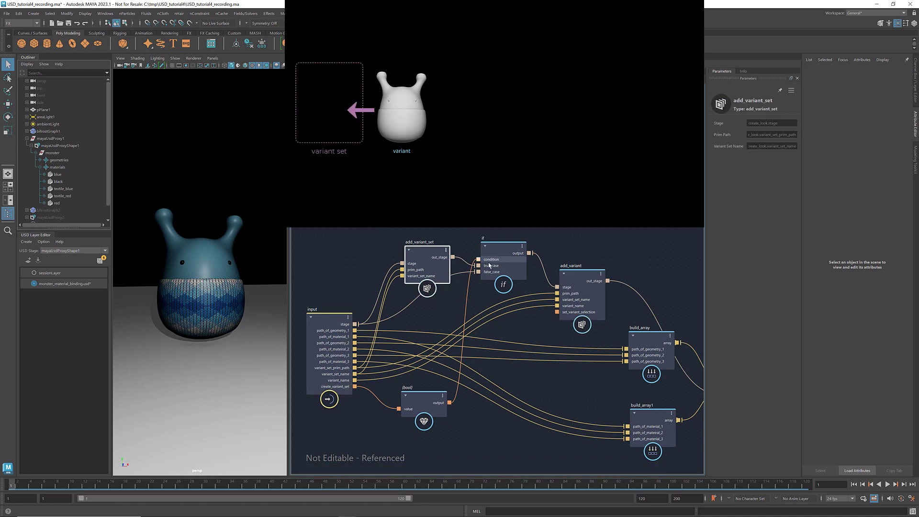
left_click(581, 275)
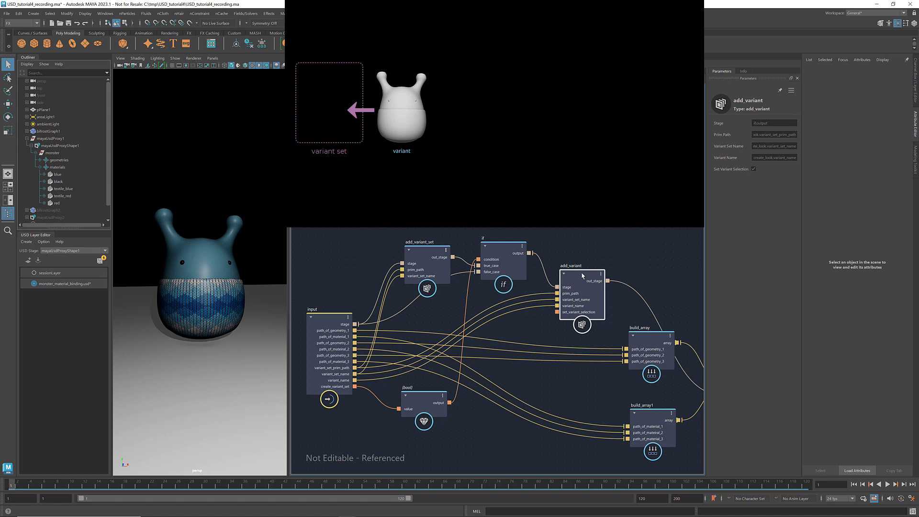
middle_click_drag(599, 343, 493, 333)
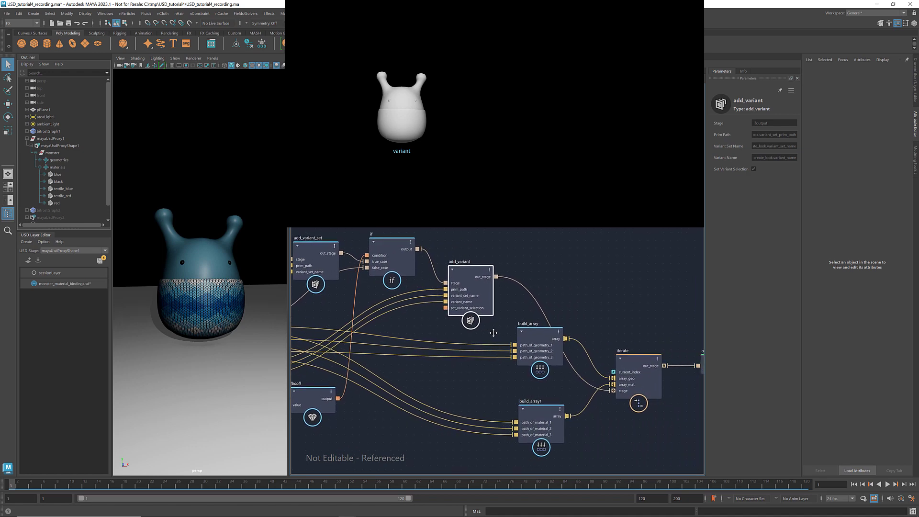
left_click(540, 335)
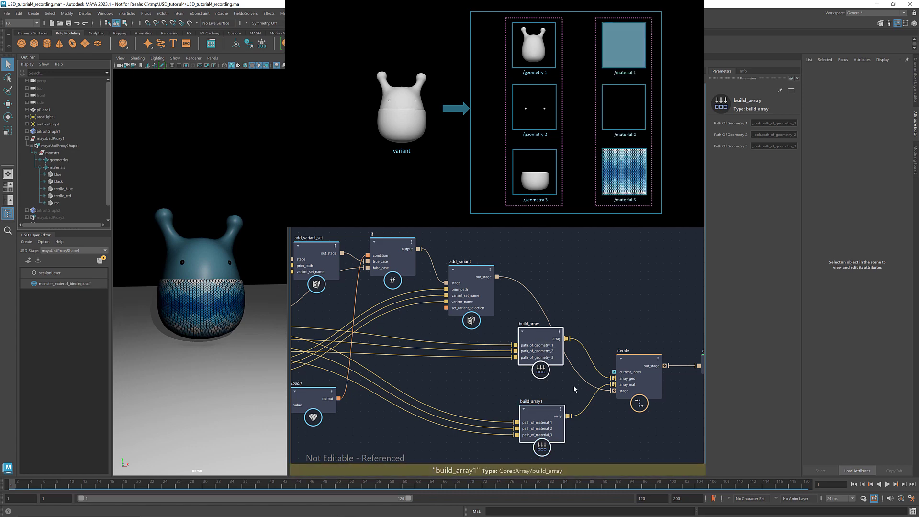
left_click(644, 401)
double_click(643, 402)
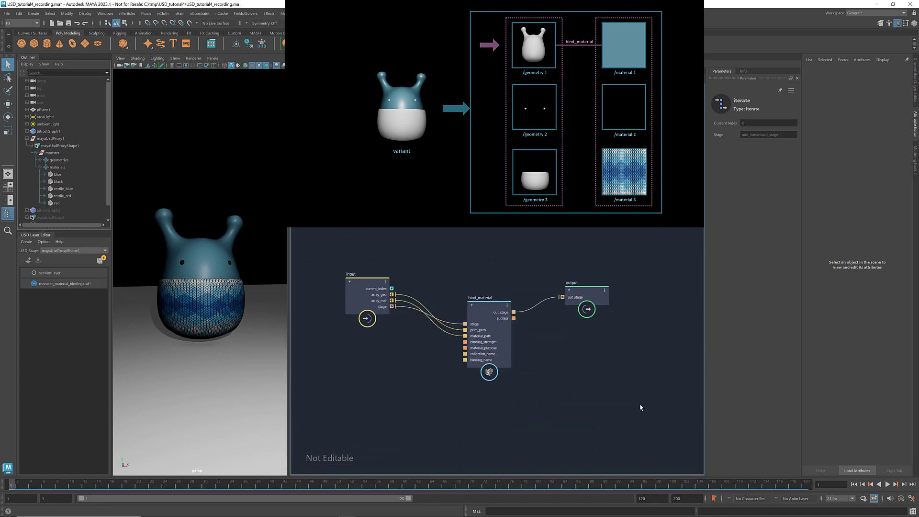
left_click(489, 310)
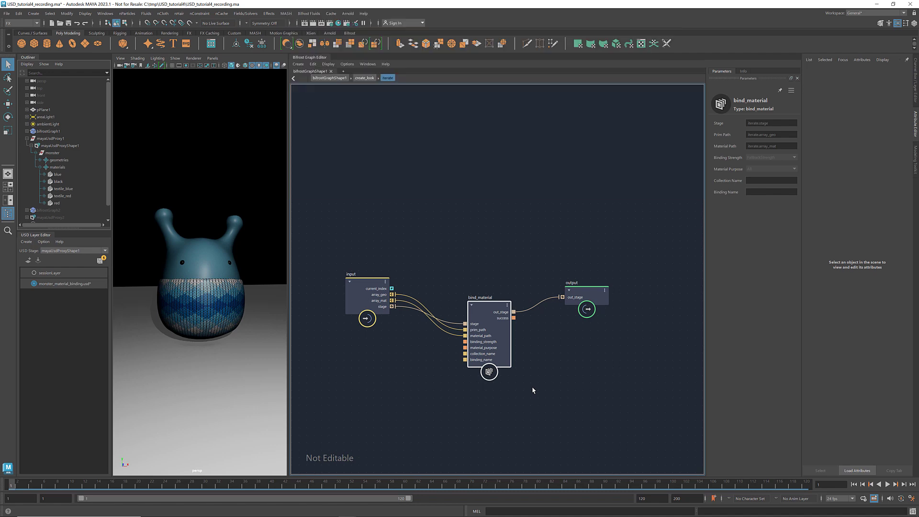
left_click(330, 78)
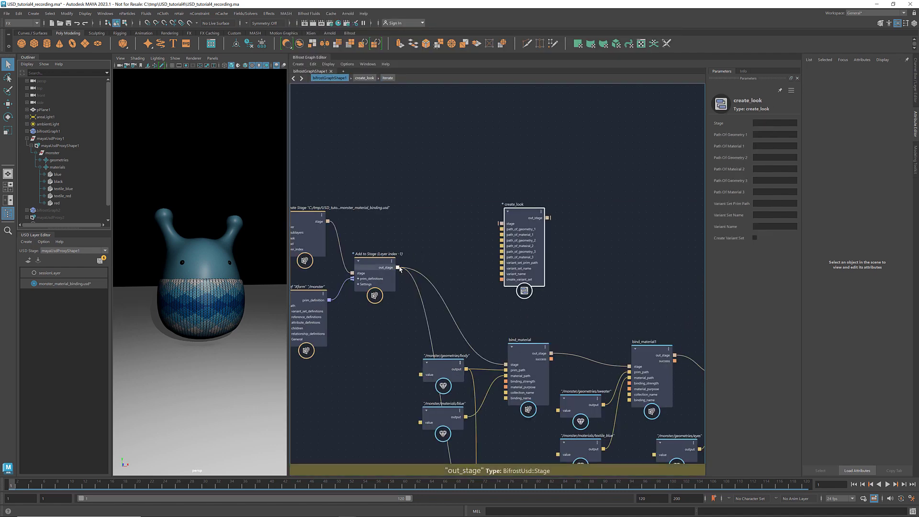
- Connect the Add to Stage node's out_stage to create_look's stage input, and create_look's out_stage to the graph's output node
left_click_drag(398, 267, 501, 223)
middle_click_drag(618, 254, 469, 269)
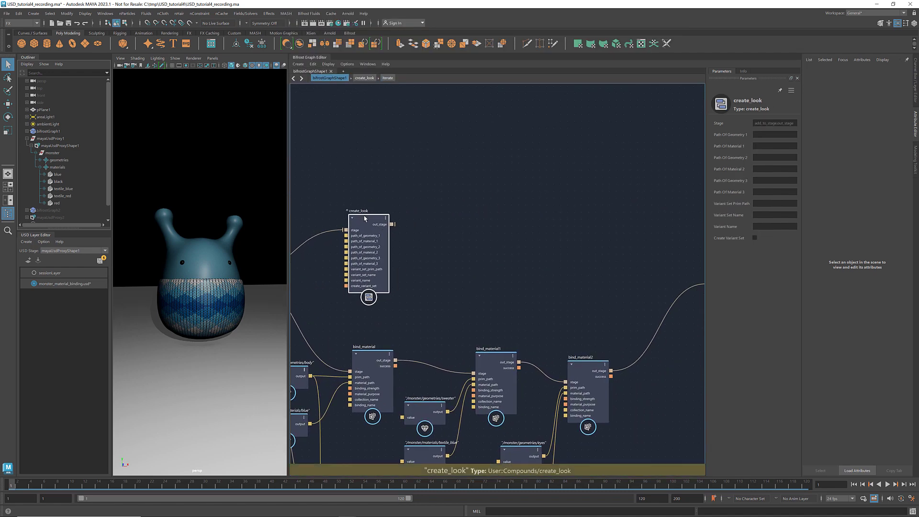
left_click_drag(376, 216, 384, 181)
scroll(469, 279, "down", 1)
middle_click_drag(469, 279, 455, 297)
left_click_drag(390, 214, 656, 260)
middle_click_drag(450, 303, 583, 315)
scroll(530, 312, "up", 3)
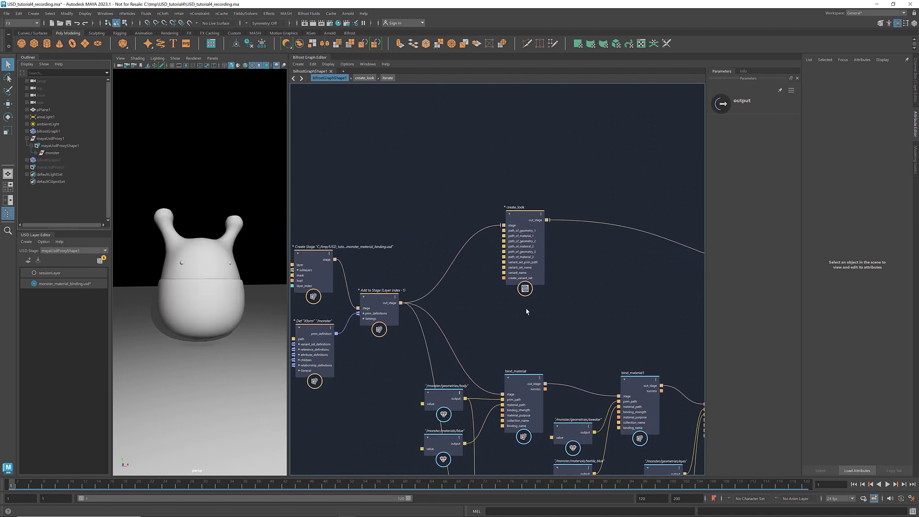
- Enable Create Variant Set on create_look and add a value node set to look for its variant_set_name input
left_click(522, 194)
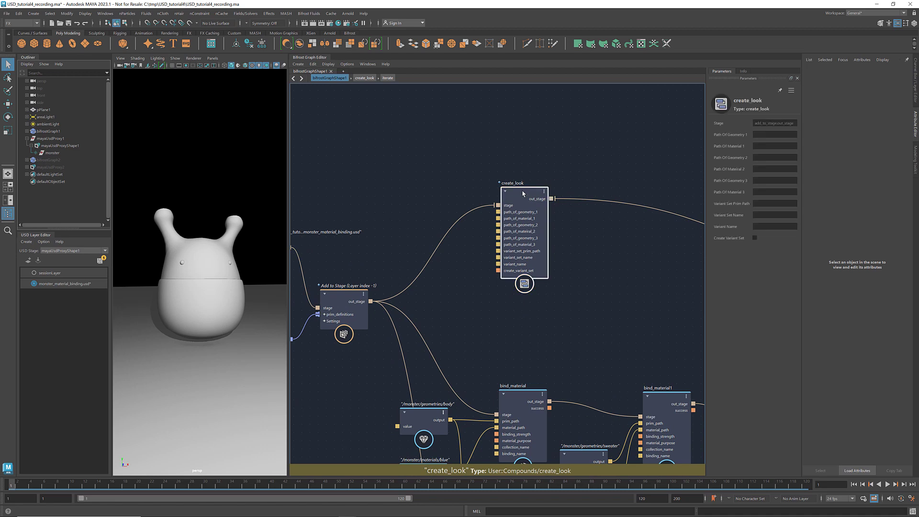
left_click(754, 238)
left_click(754, 238)
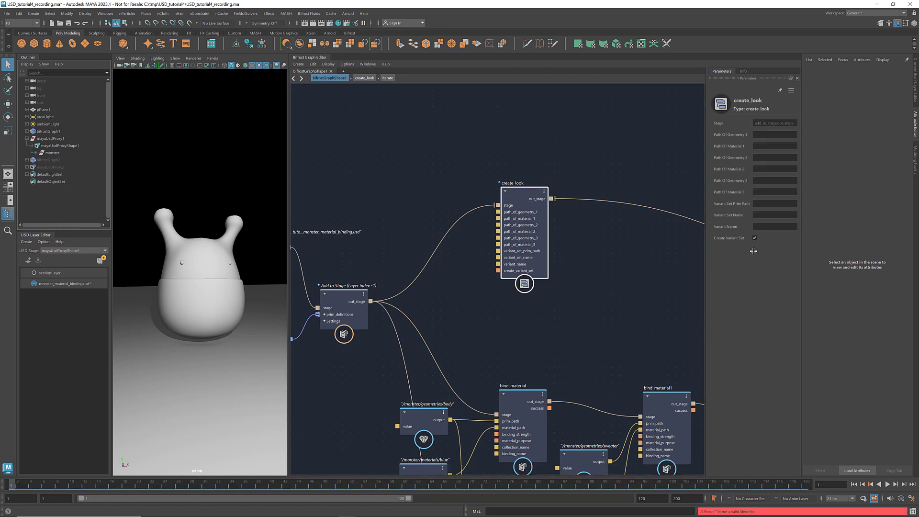
right_click(498, 258)
left_click(550, 269)
left_click_drag(398, 252, 434, 265)
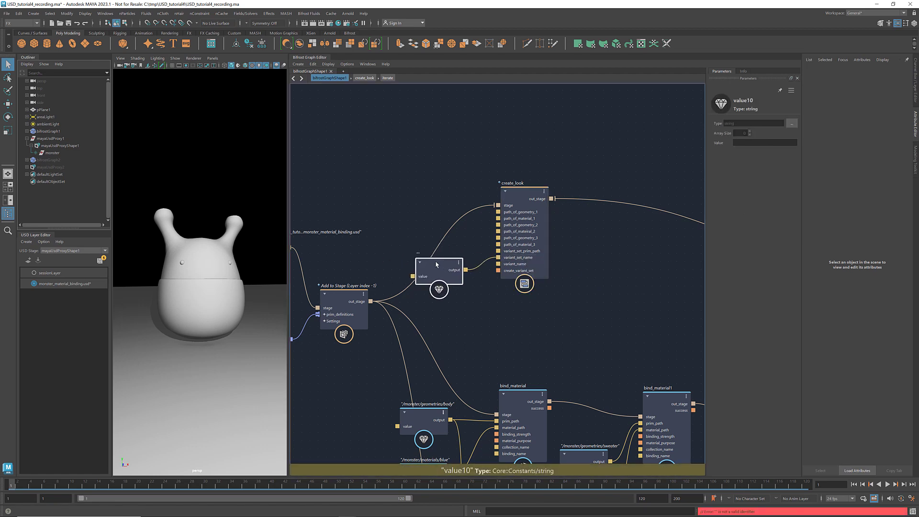
left_click(740, 143)
type("look")
left_click(566, 287)
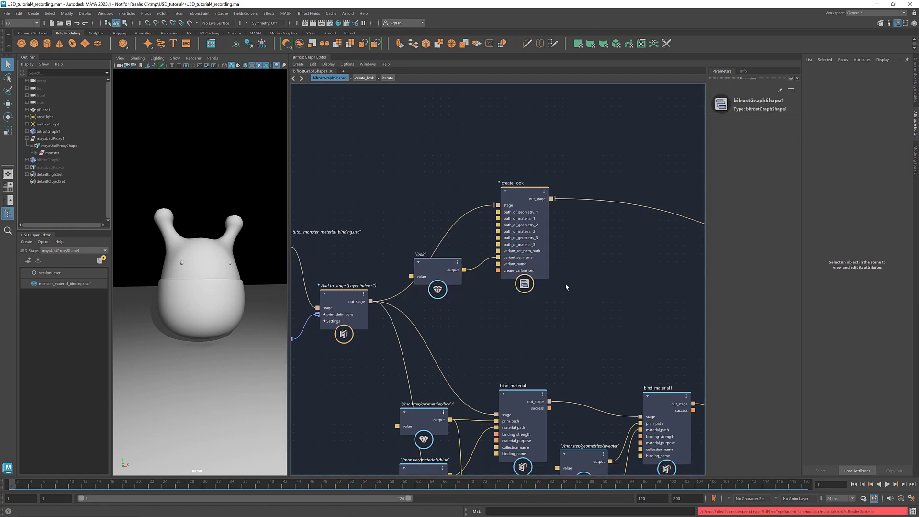
- Copy the body mesh's prim path, /monster/geometries/body, into create_look's Path Of Geometry 1
left_click(529, 197)
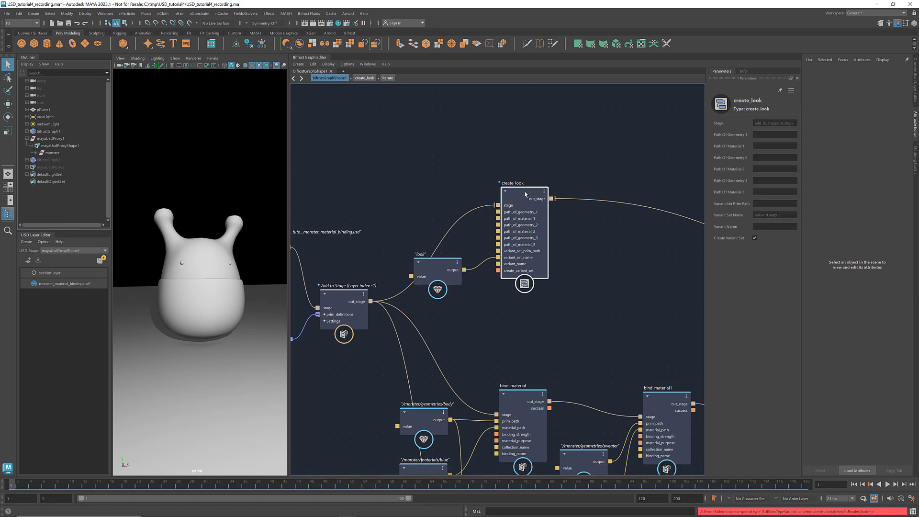
left_click(35, 153)
left_click(40, 160)
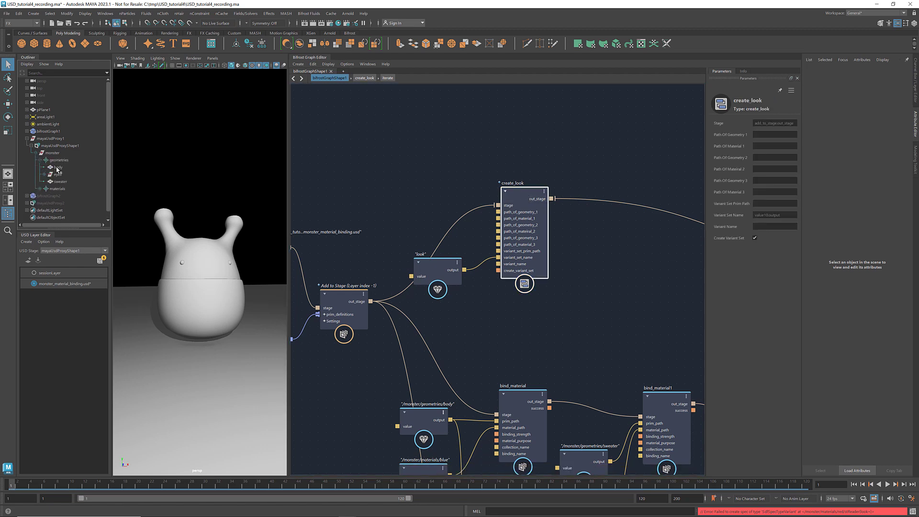
left_click(59, 168)
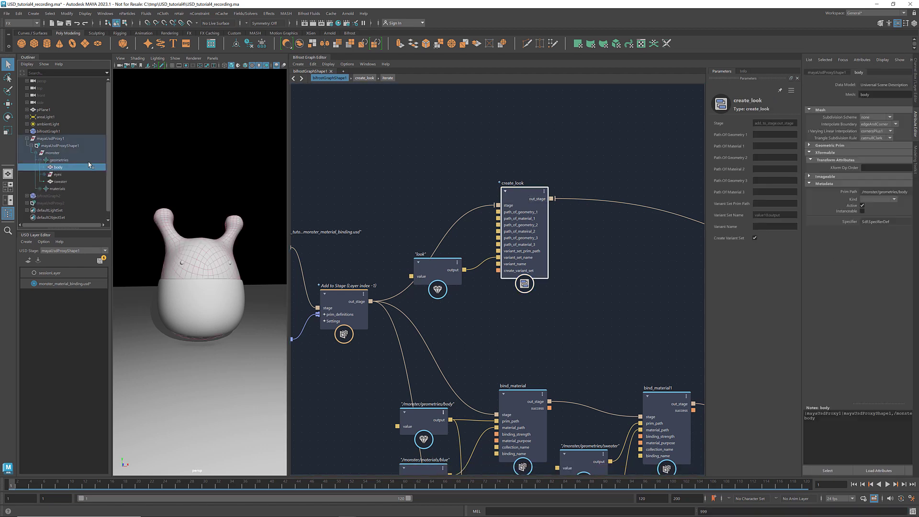
triple_click(904, 191)
key("ctrl+c")
left_click(766, 134)
key("ctrl+v")
key("Return")
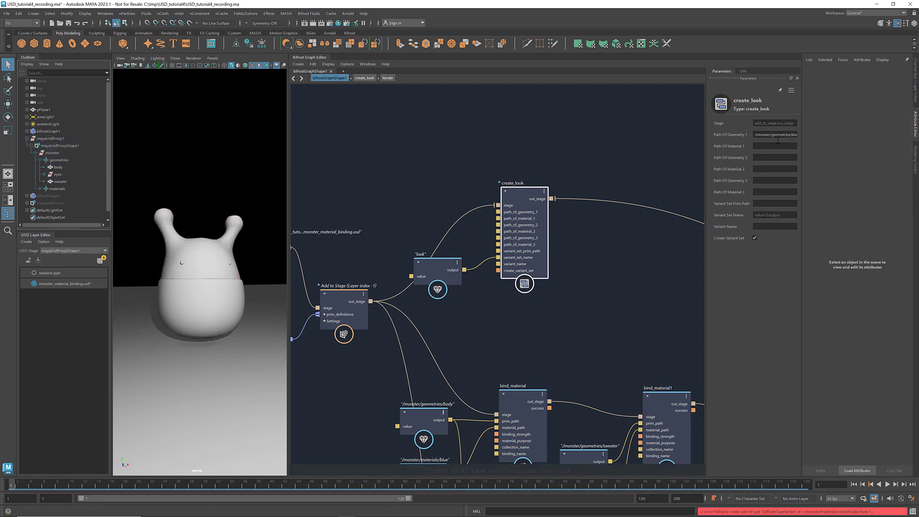
- Copy the blue material's prim path, /monster/materials/blue, into create_look's Path Of Material 1
left_click(40, 189)
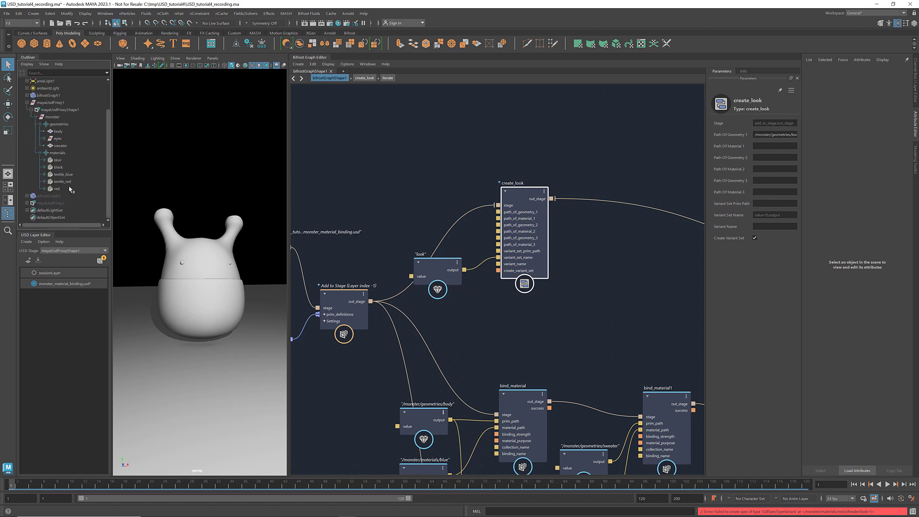
left_click(58, 160)
triple_click(903, 158)
key("ctrl+c")
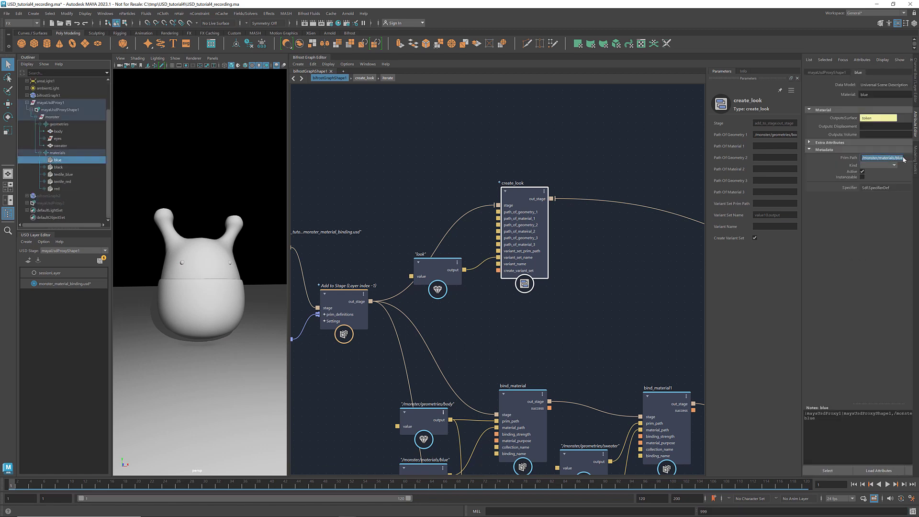
left_click(773, 146)
key("ctrl+v")
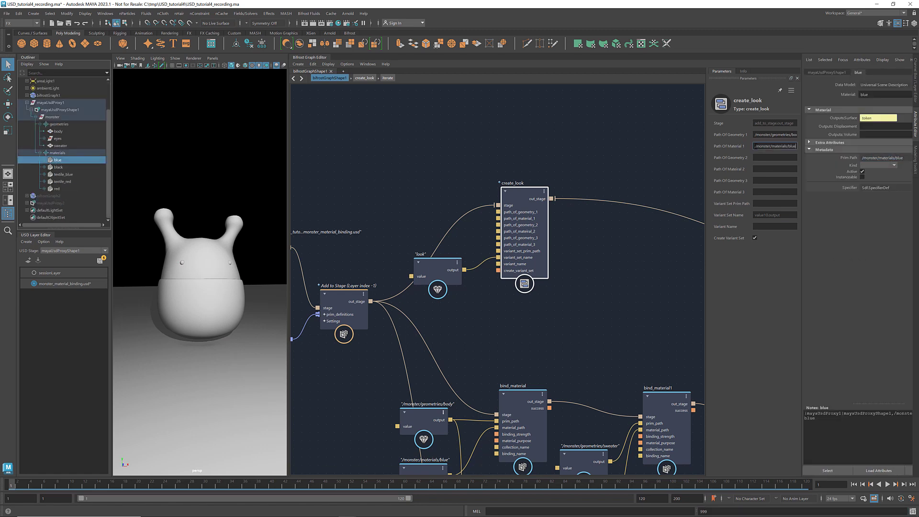
- Set create_look's Path Of Geometry 2 to /monster/geometries/eyes and Path Of Material 2 to /monster/materials/black
left_click_drag(756, 134, 807, 138)
key("ctrl+c")
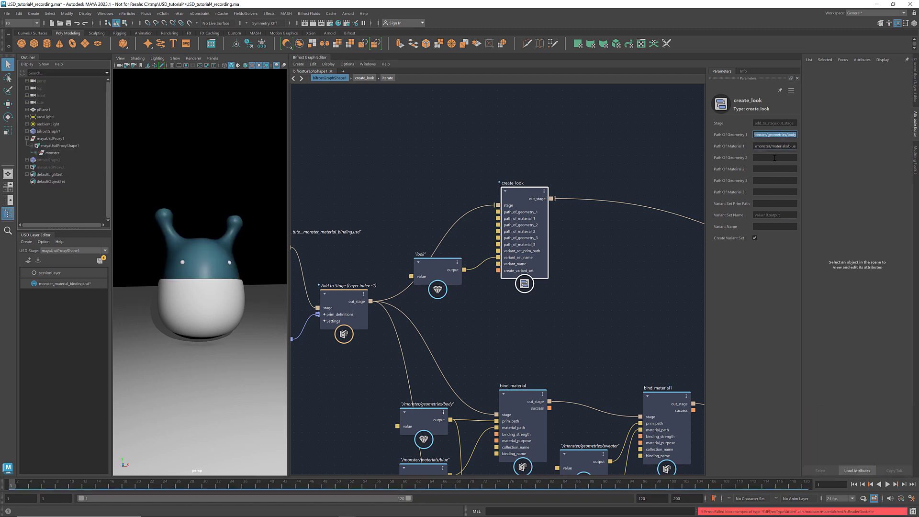
left_click(774, 158)
key("ctrl+v")
type("eyes")
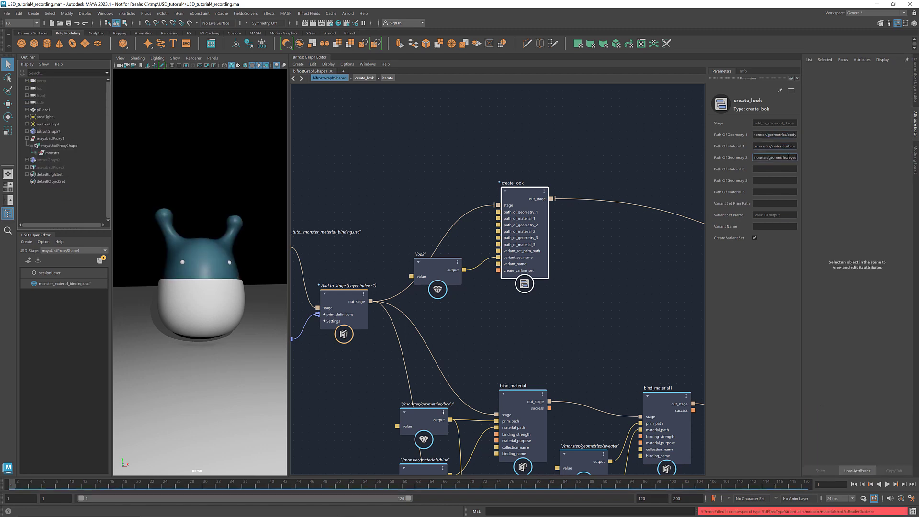
left_click_drag(796, 146, 744, 146)
key("ctrl+c")
left_click(766, 170)
key("ctrl+v")
type("ack")
- Set create_look's Path Of Geometry 3 to /monster/geometries/sweater and Path Of Material 3 to /monster/materials/textile_blue
left_click_drag(755, 157, 805, 160)
key("ctrl+c")
left_click(796, 181)
key("ctrl+v")
type("sweater")
left_click(797, 170)
left_click_drag(797, 170, 753, 169)
key("ctrl+c")
left_click(771, 192)
key("ctrl+v")
double_click(797, 192)
type("rials/textile_blue")
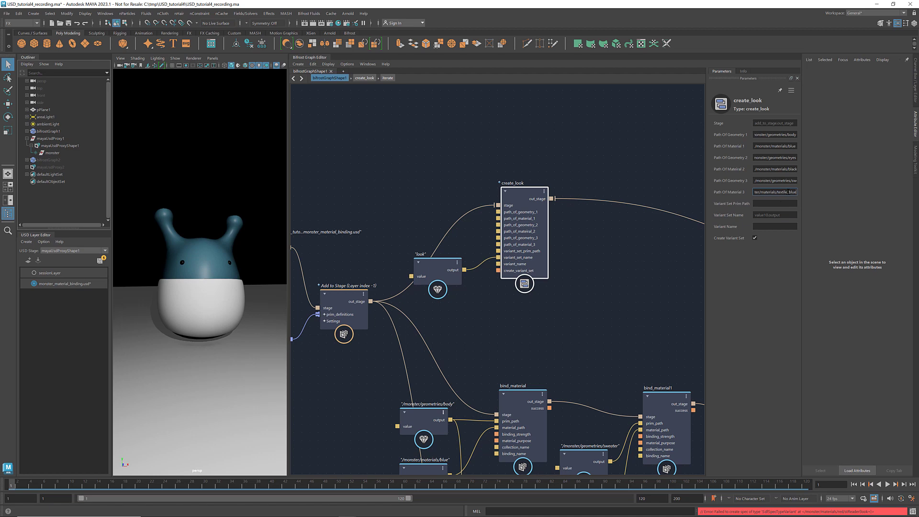
- Add a value node set to /monster for create_look's variant_set_prim_path input
left_click(761, 204)
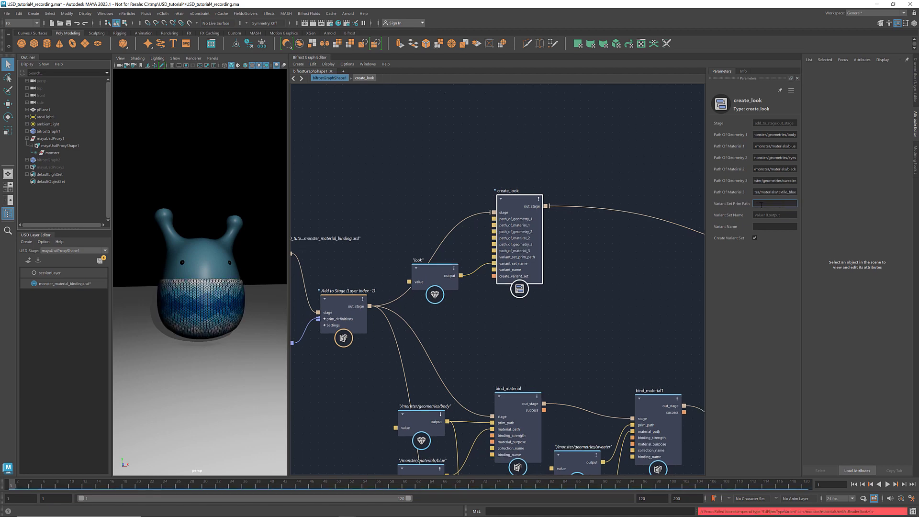
right_click(520, 258)
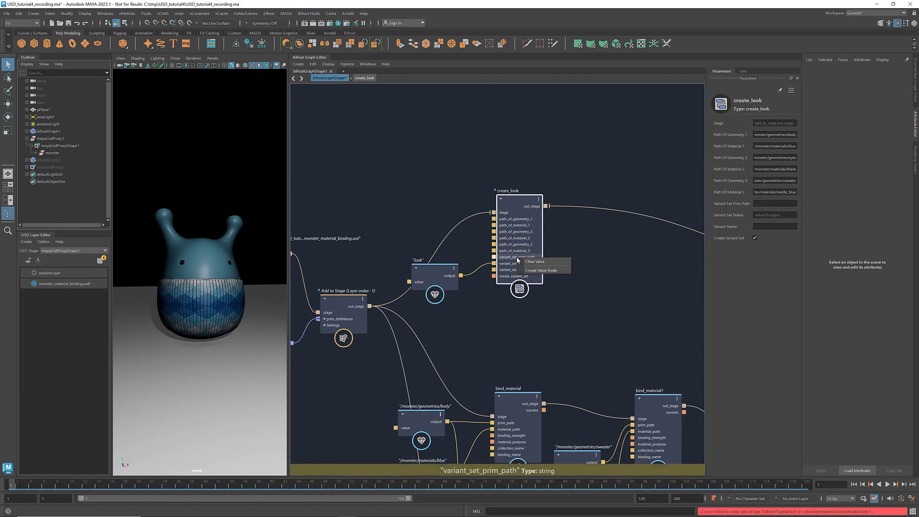
left_click(538, 270)
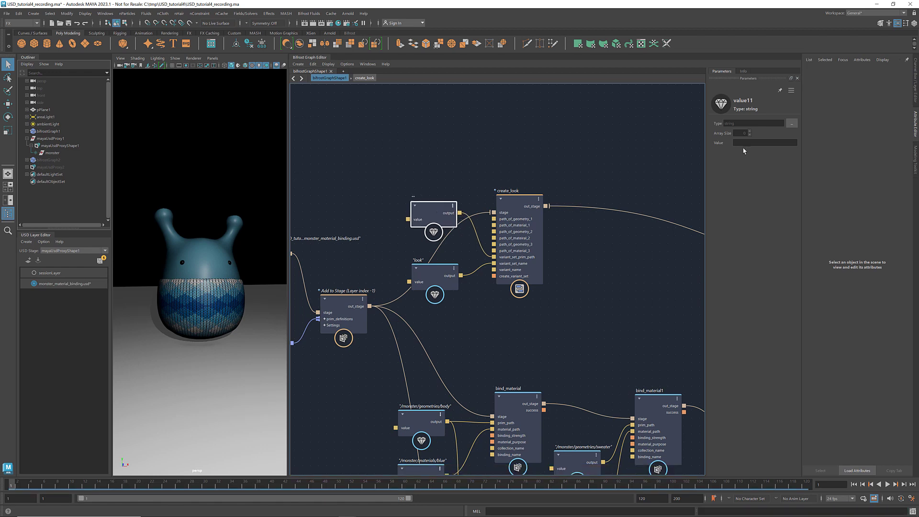
left_click(744, 142)
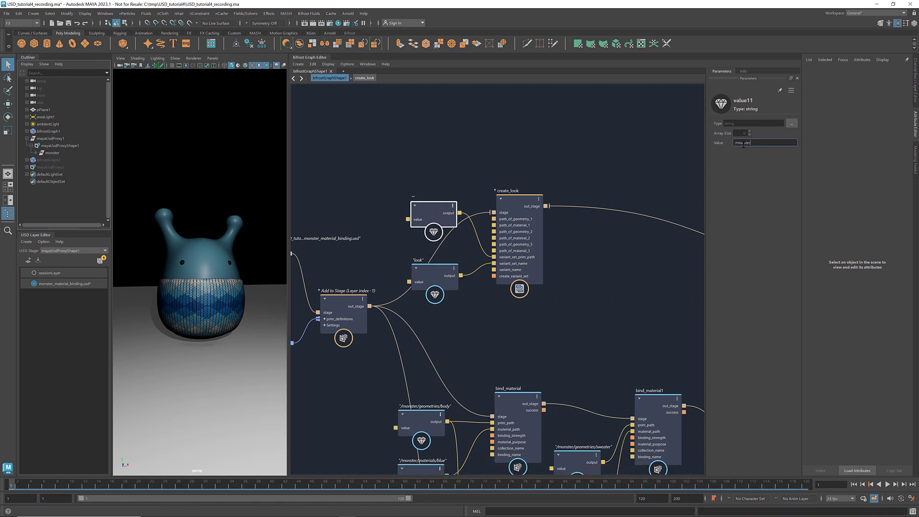
type("/monster")
key("Return")
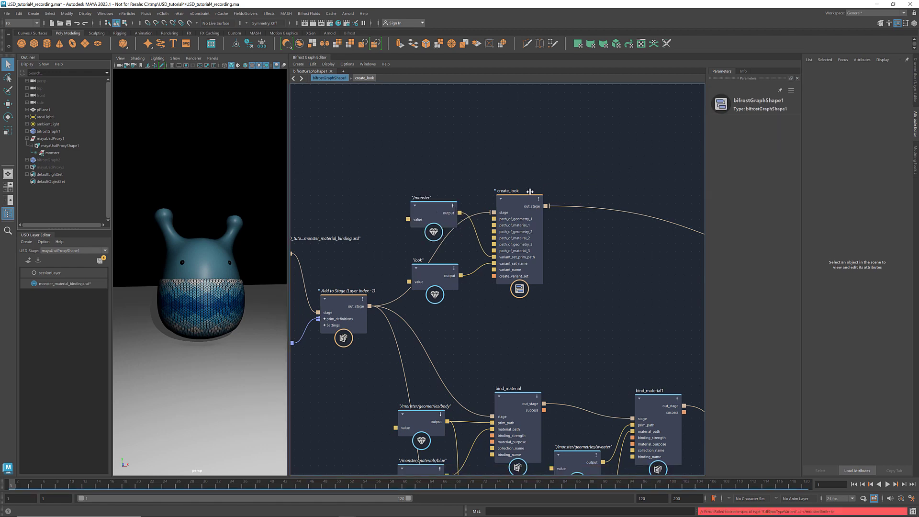
- Set create_look's variant name to blue_monster
left_click(519, 202)
left_click(759, 226)
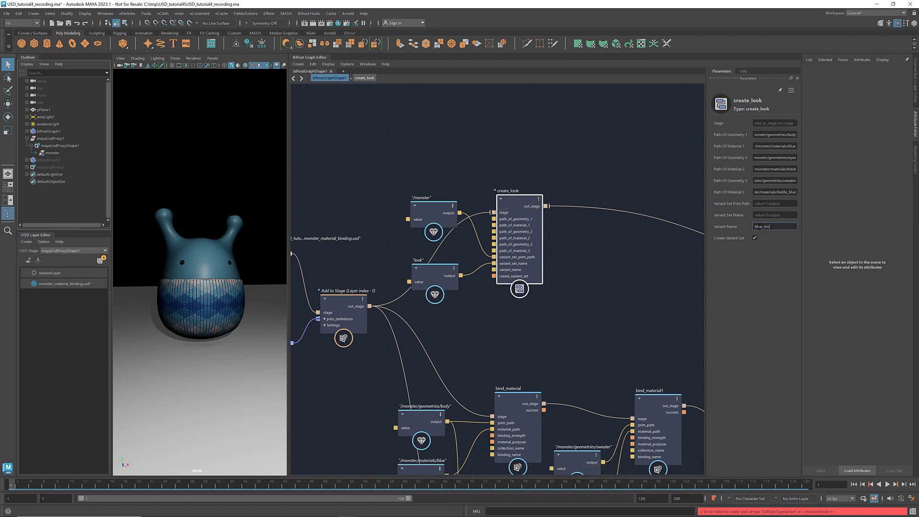
left_click(610, 287)
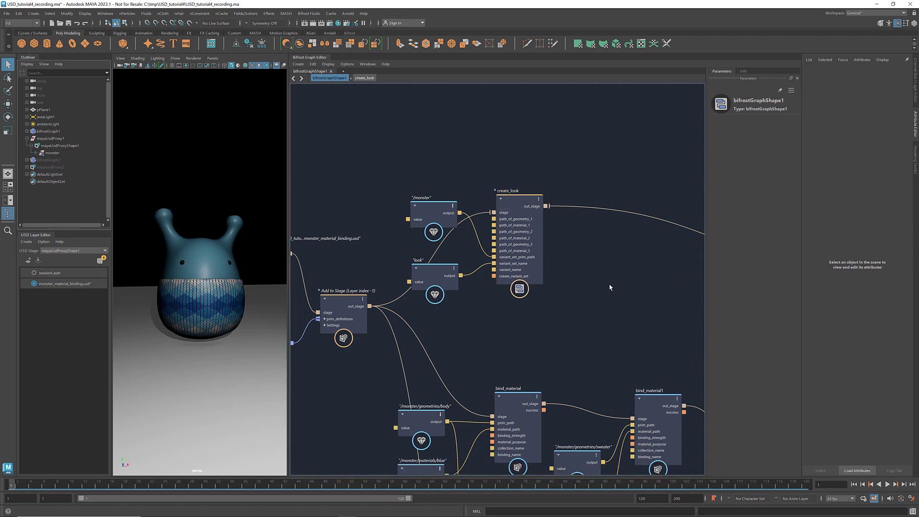
- Duplicate the create_look node with its connections and chain the copy between the original's out_stage and the output node
middle_click_drag(656, 293, 465, 286)
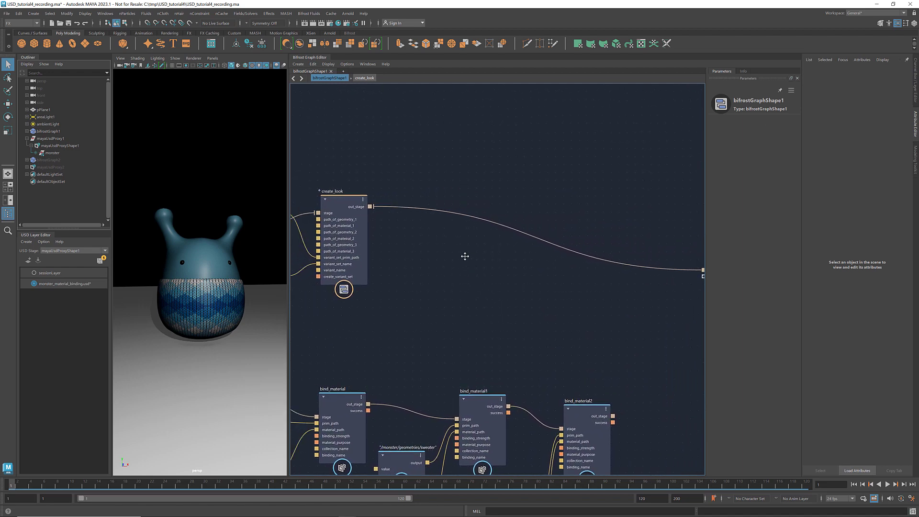
left_click(341, 201)
left_click_drag(341, 201, 509, 226, "ctrl")
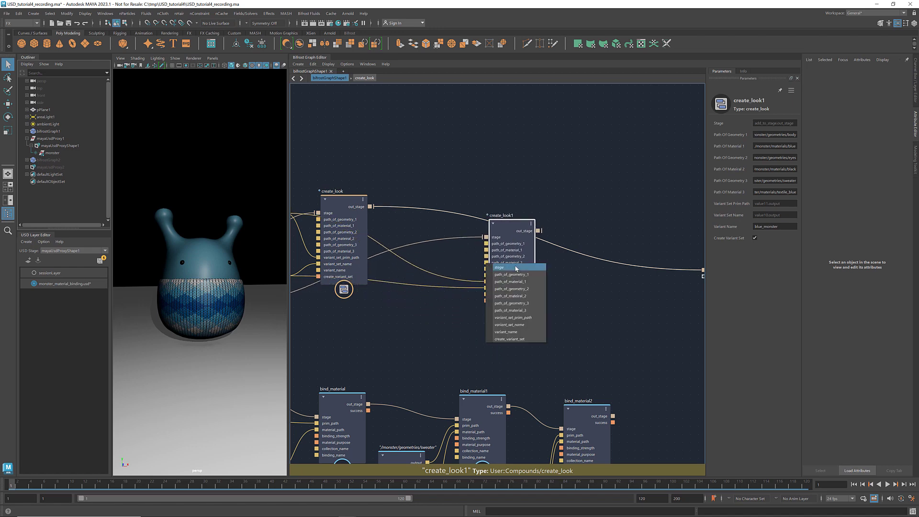
left_click(515, 268)
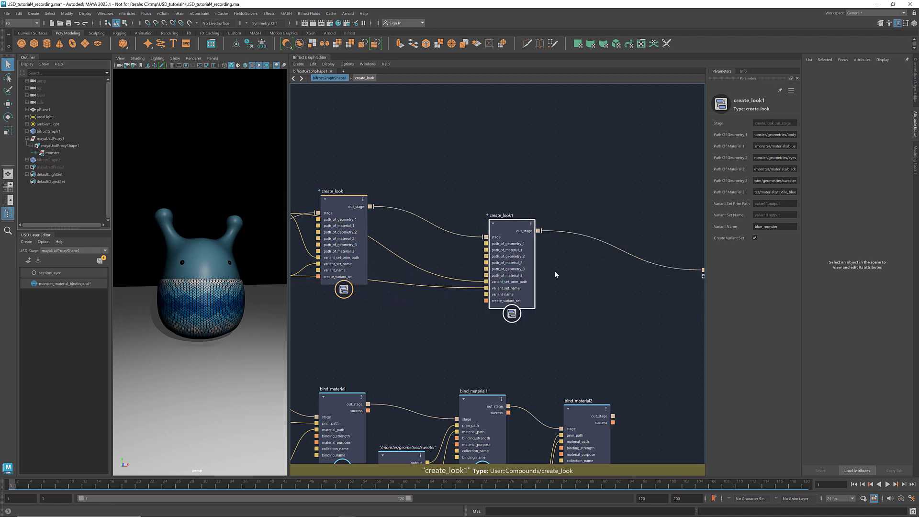
scroll(555, 274, "down", 2)
middle_click_drag(555, 265, 543, 257, "alt")
left_click_drag(678, 261, 637, 253)
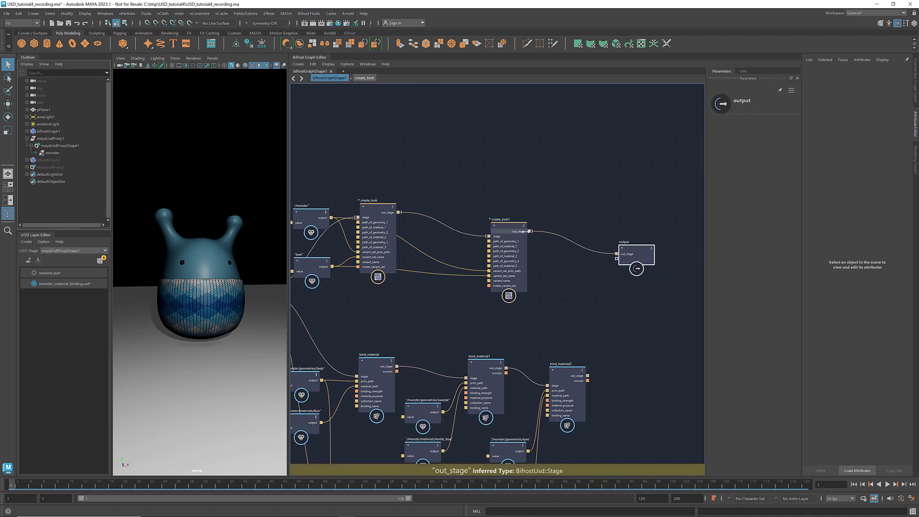
- Set create_look1's Path Of Material 1 to /monster/materials/red and change its third material path and variant name to the red versions
scroll(524, 232, "up", 2)
left_click(499, 224)
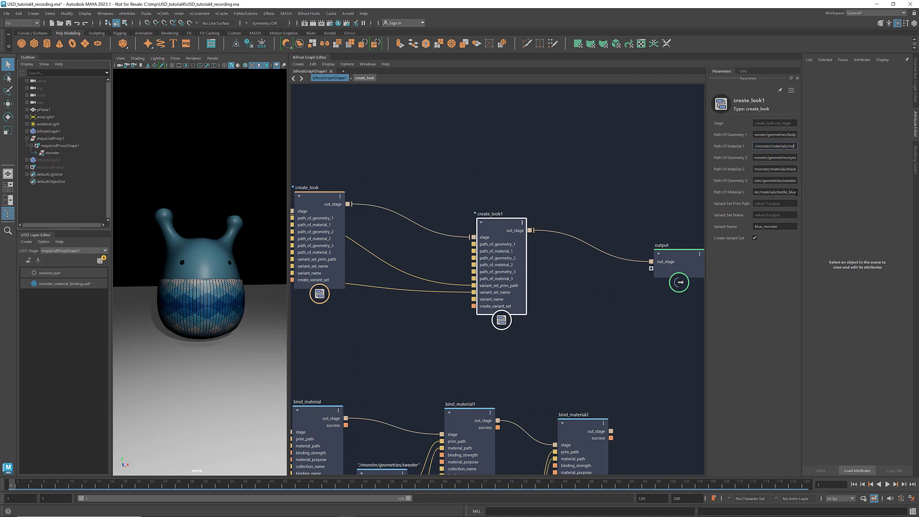
type("red")
left_click(790, 182)
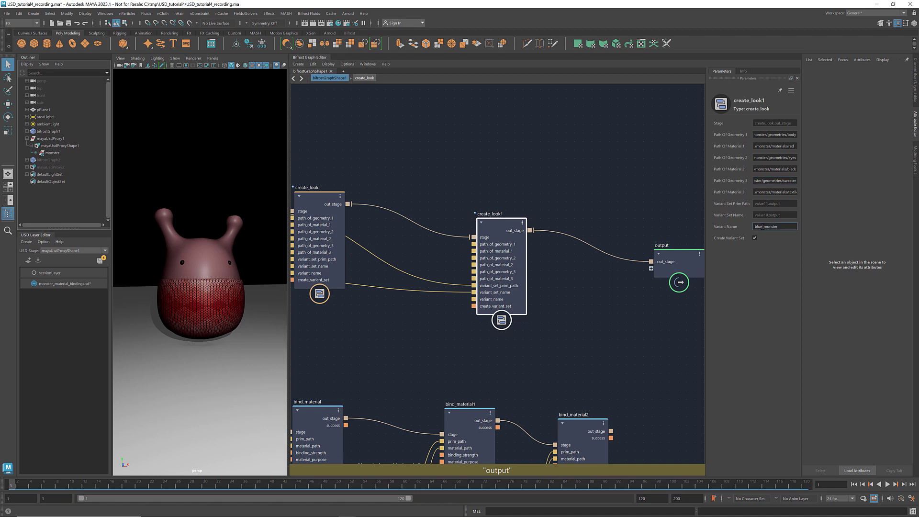
left_click(589, 305)
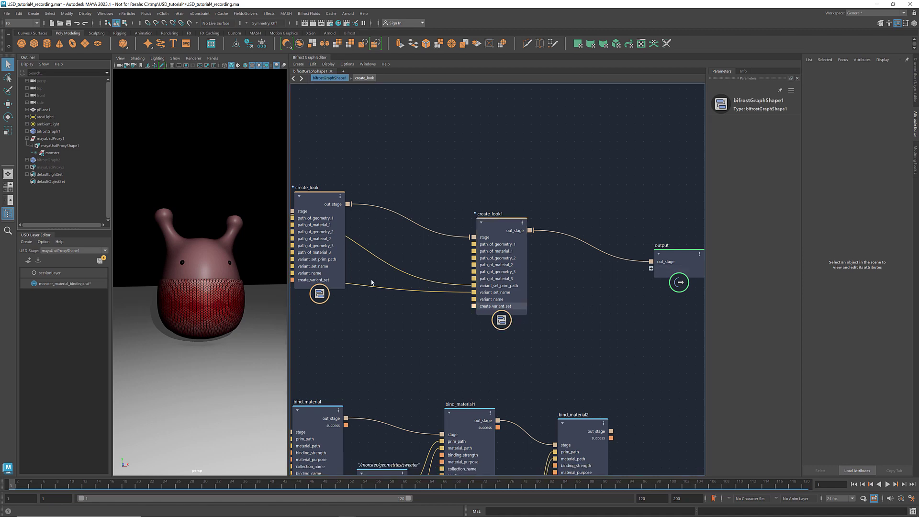
- Test the monster prim's look variant set by switching to the blue variant and back to the red one
right_click(58, 156)
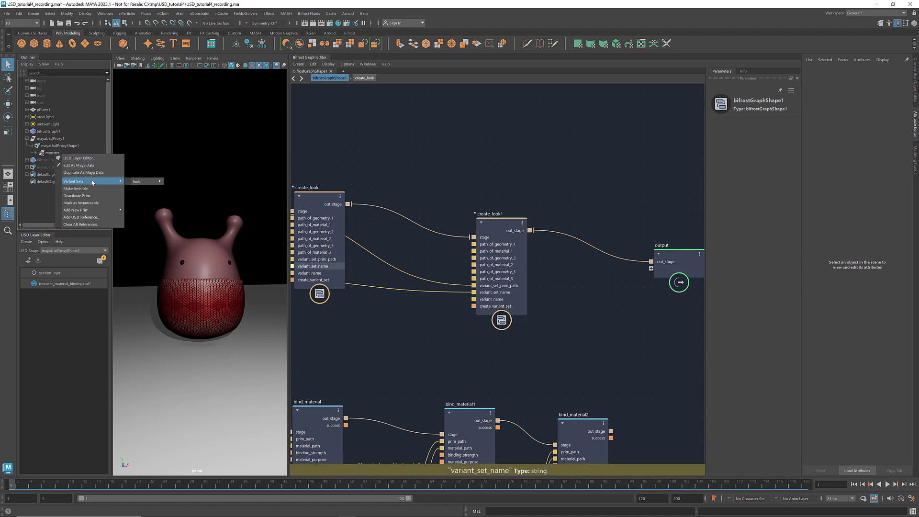
left_click(167, 184)
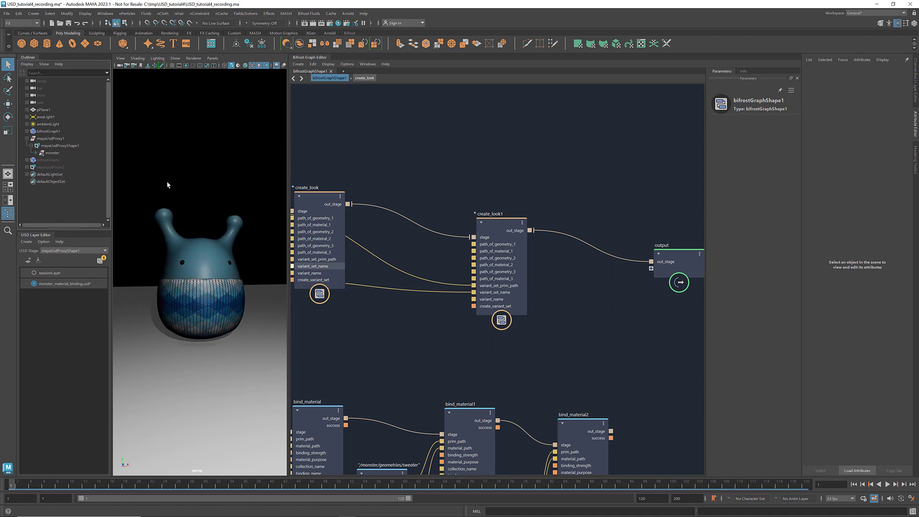
right_click(58, 156)
mouse_move(100, 180)
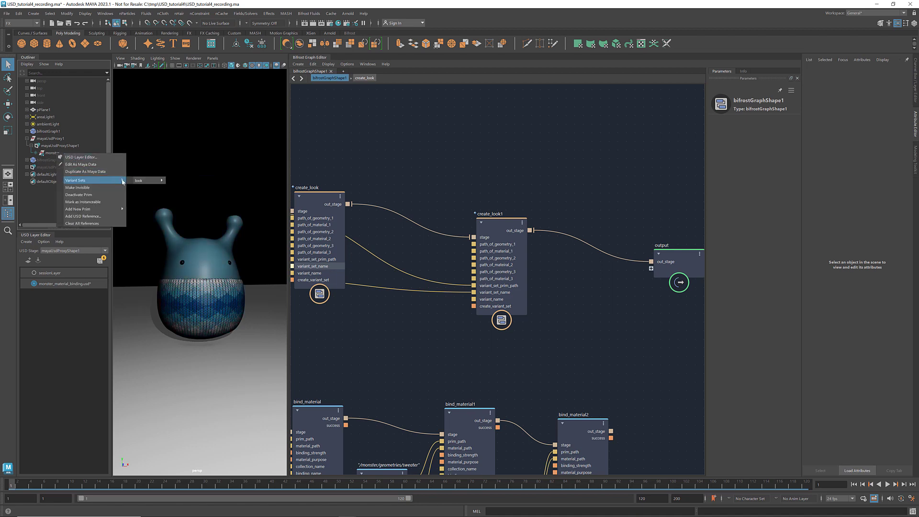
left_click(170, 190)
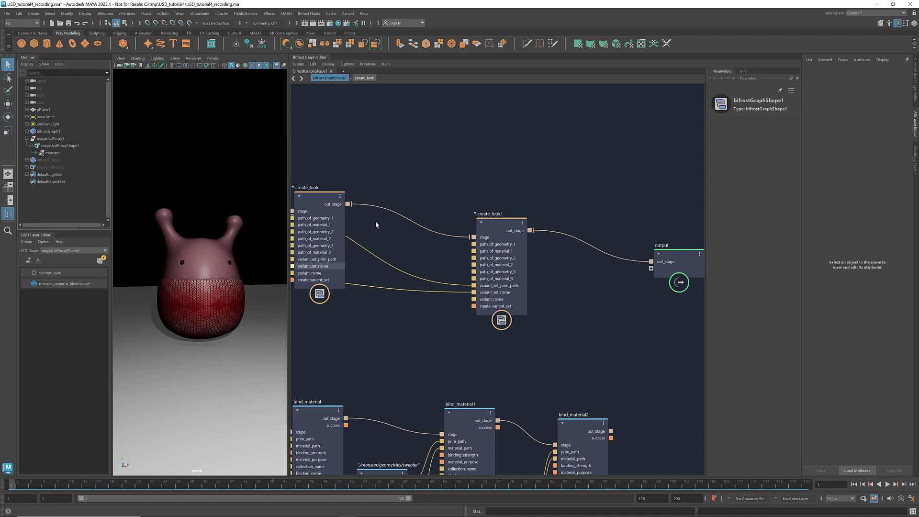
- Insert a set_usd_default_prim node between create_look1 and the output node
middle_click_drag(603, 293, 523, 315)
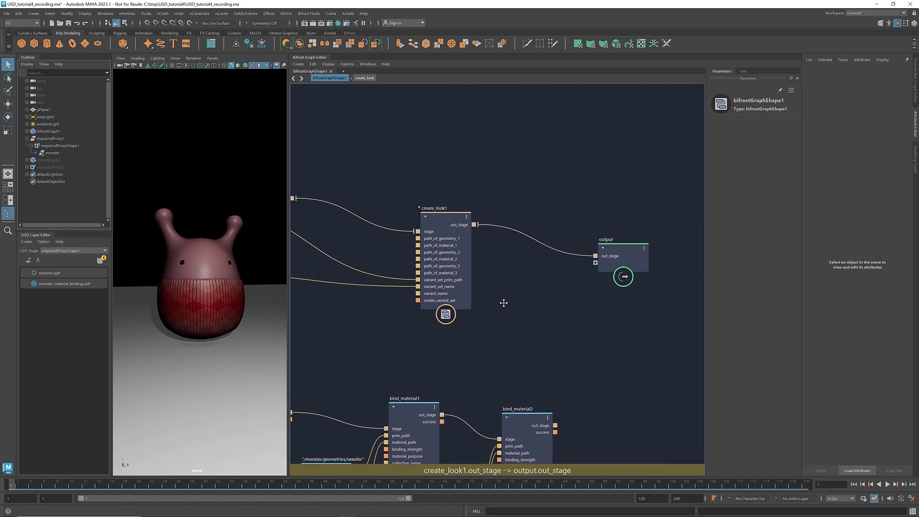
key("Tab")
type("set")
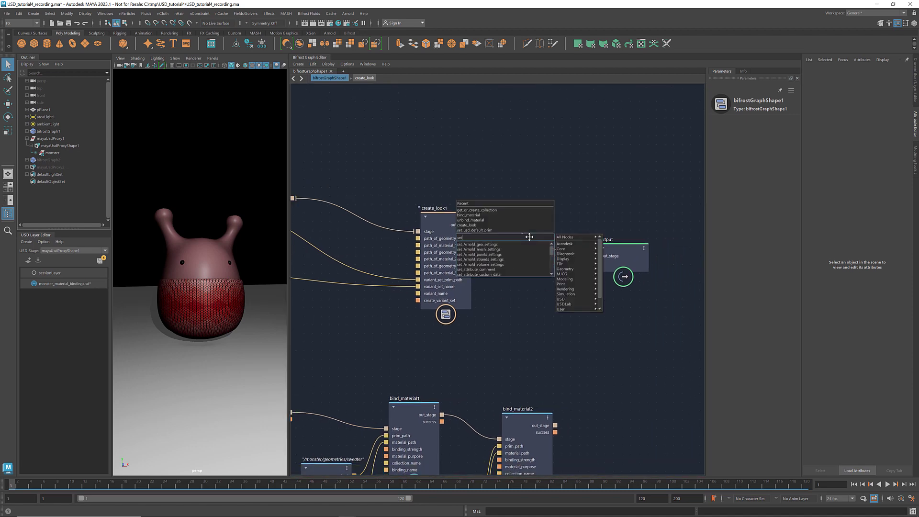
type("_usd")
key("Down")
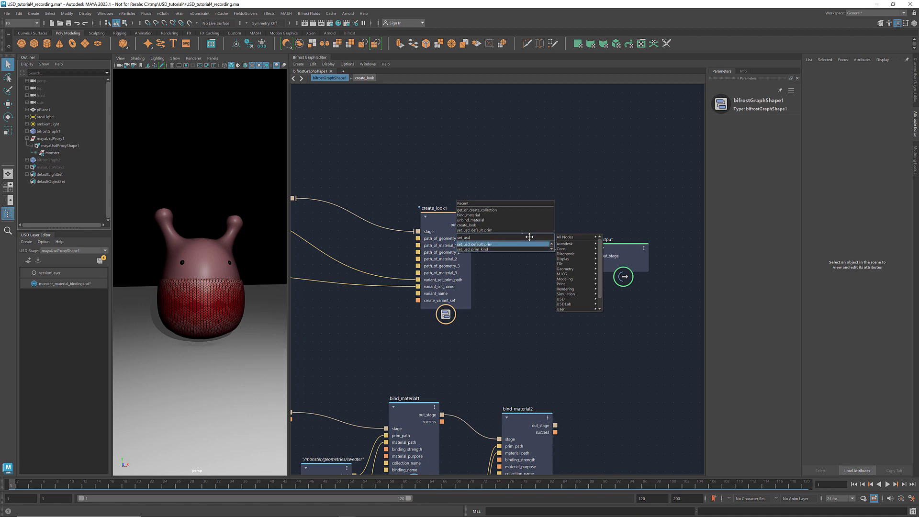
key("Return")
key("Return")
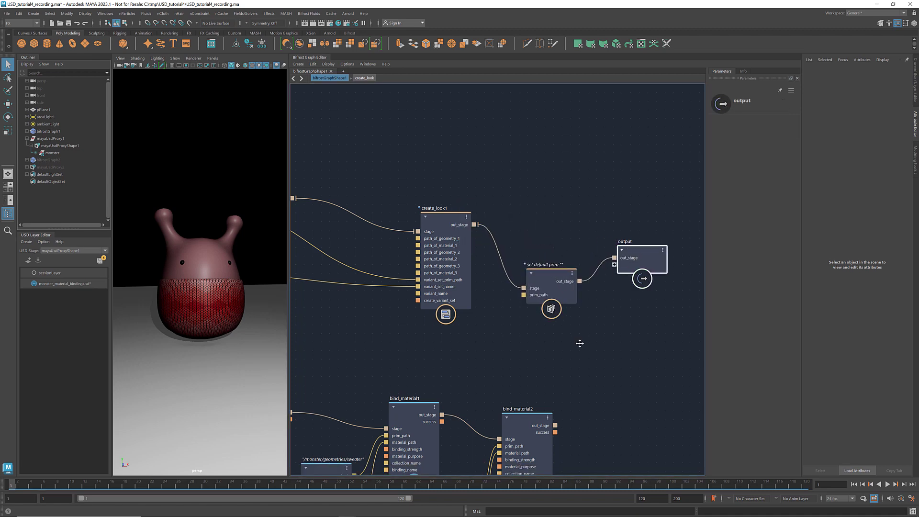
- Connect the /monster value node's output to the default prim node's prim_path input
scroll(580, 343, "down", 2)
middle_click_drag(426, 343, 500, 352)
left_click_drag(355, 249, 597, 316)
- Insert a save_usd_stage node between the set default prim node and output, spacing the output node apart
middle_click_drag(612, 341, 493, 339)
left_click_drag(570, 282, 609, 289)
scroll(563, 313, "up", 2)
key("Tab")
type("save")
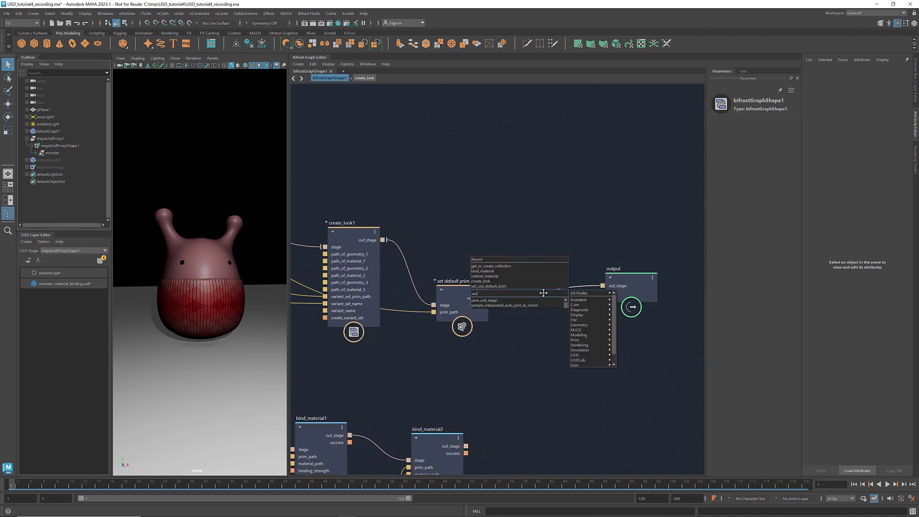
key("Return")
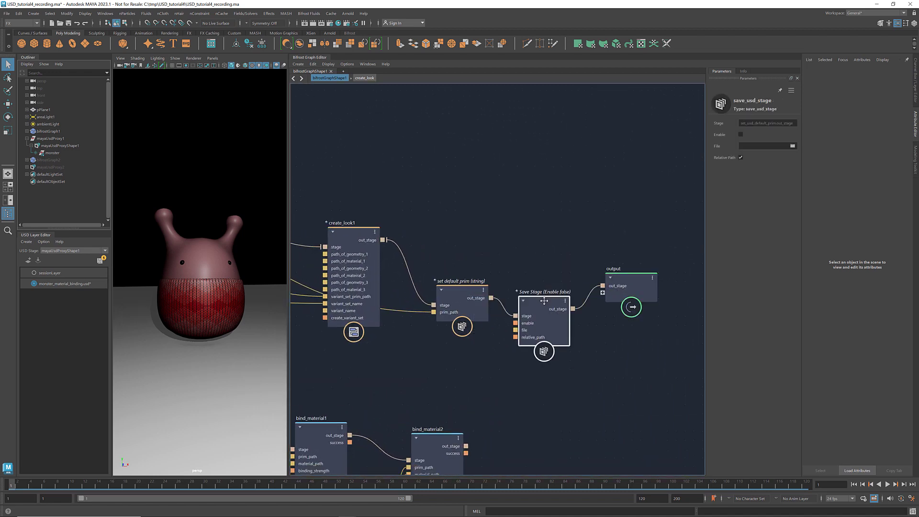
left_click_drag(634, 278, 661, 282)
- Turn on Enable on the save_usd_stage node to write the stage, and turn it off again
left_click(555, 302)
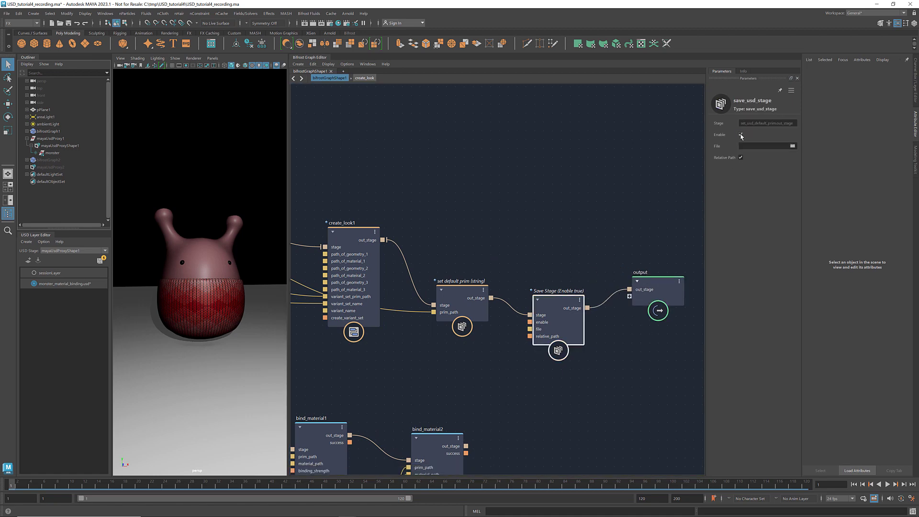
left_click(565, 267)
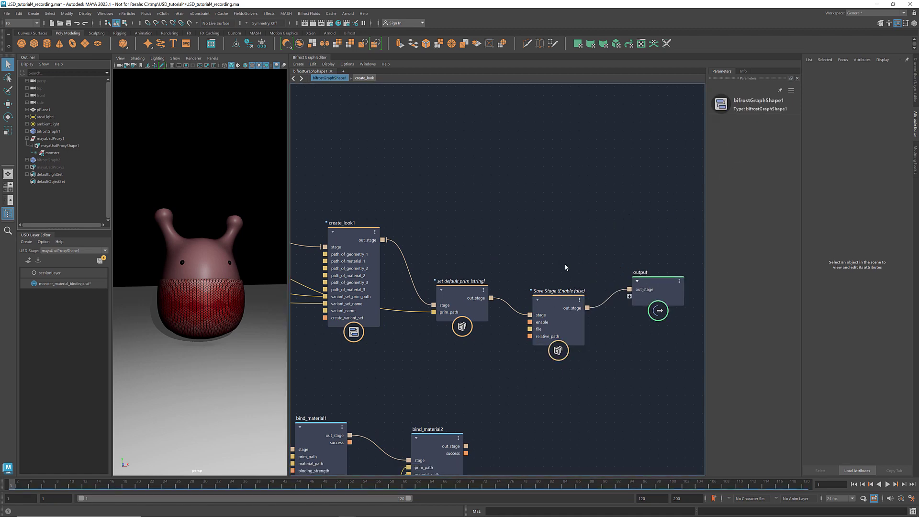
left_click(461, 292)
- Hide bifrostGraph1 and mayaUsdProxy1, and show bifrostGraph2 and mayaUsdProxy2
left_click(27, 139)
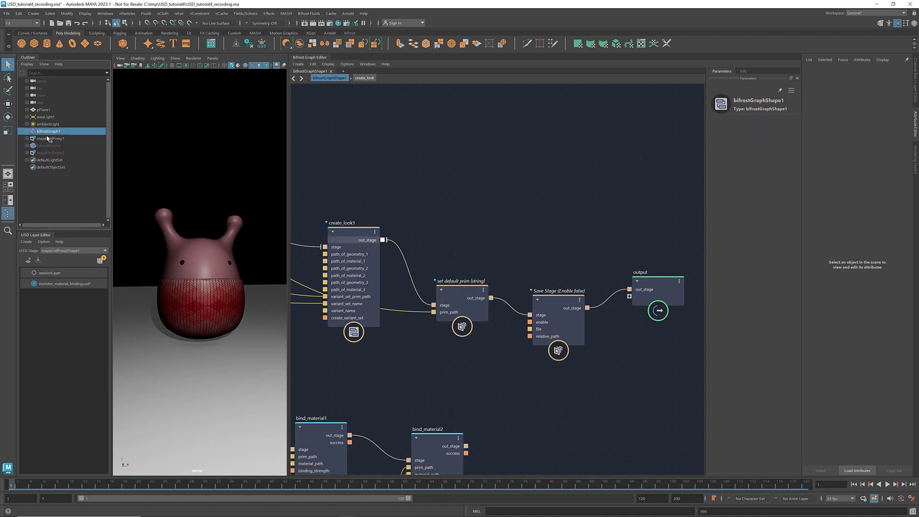
left_click(50, 139)
key("ctrl+h")
left_click_drag(48, 145, 53, 154)
key("shift+h")
- Open bifrostGraphShape2 in the Bifrost Graph Editor and bring its scatter nodes into view
left_click(344, 71)
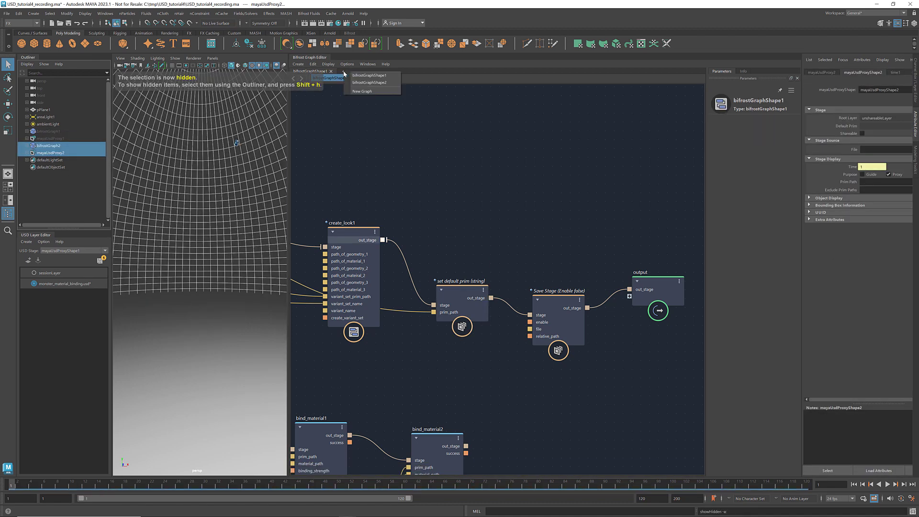
left_click(364, 82)
scroll(534, 263, "down", 5)
scroll(517, 271, "up", 6)
middle_click_drag(517, 271, 587, 295, "alt")
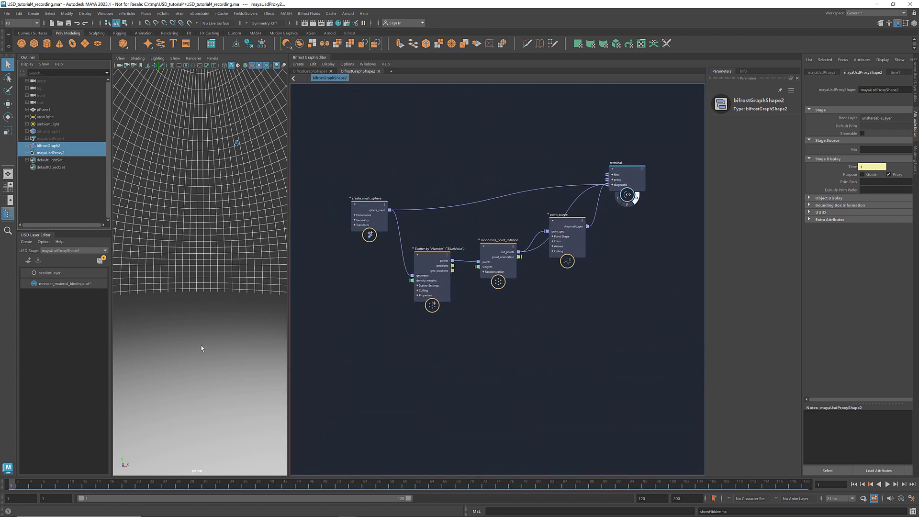
- Hide pPlane1 and adjust the viewport display so the scatter sphere is shown shaded
scroll(206, 347, "down", 5)
left_click_drag(244, 215, 234, 244, "alt")
left_click(42, 110)
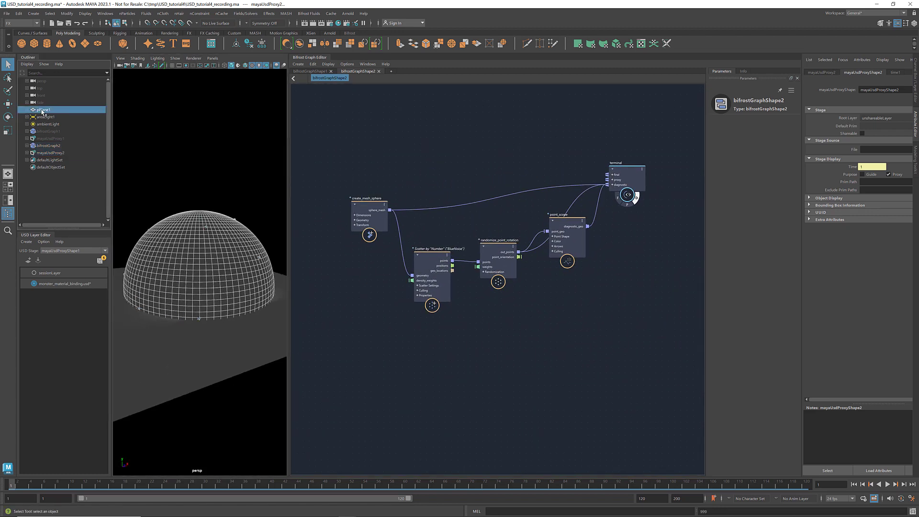
key("ctrl+h")
left_click(258, 65)
- Widen the viewport beside the Bifrost Graph Editor and reframe the sphere in it
left_click_drag(288, 86, 376, 86)
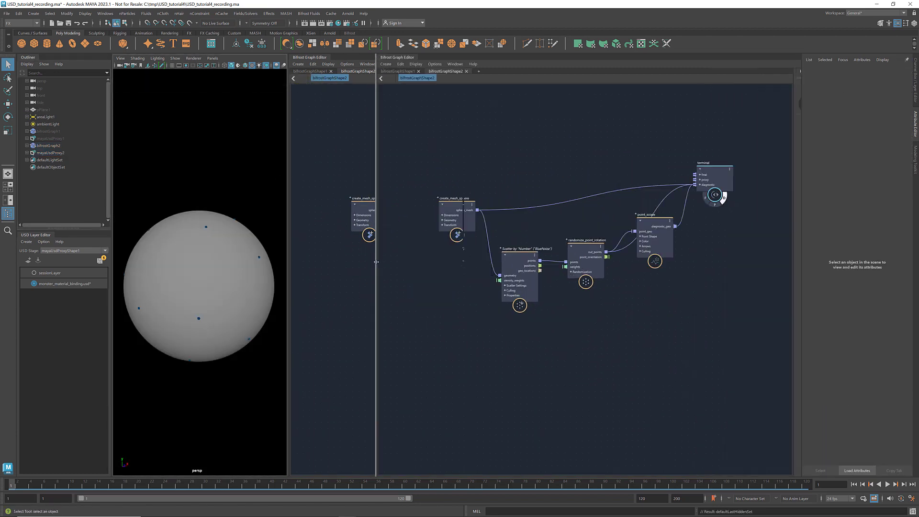
scroll(281, 270, "down", 2)
left_click_drag(281, 269, 303, 304, "alt")
- Add a define_usd_point_instancer node below the monster_assembly.usd Create Stage node
scroll(616, 347, "down", 3)
middle_click_drag(646, 371, 504, 280, "alt")
middle_click_drag(618, 339, 531, 330, "alt")
scroll(531, 319, "up", 1)
scroll(531, 303, "up", 2)
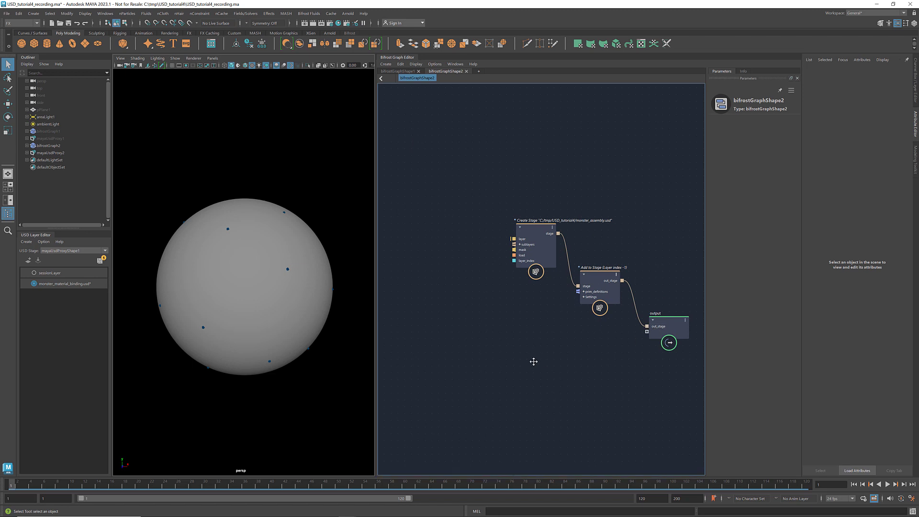
key("Tab")
type("def")
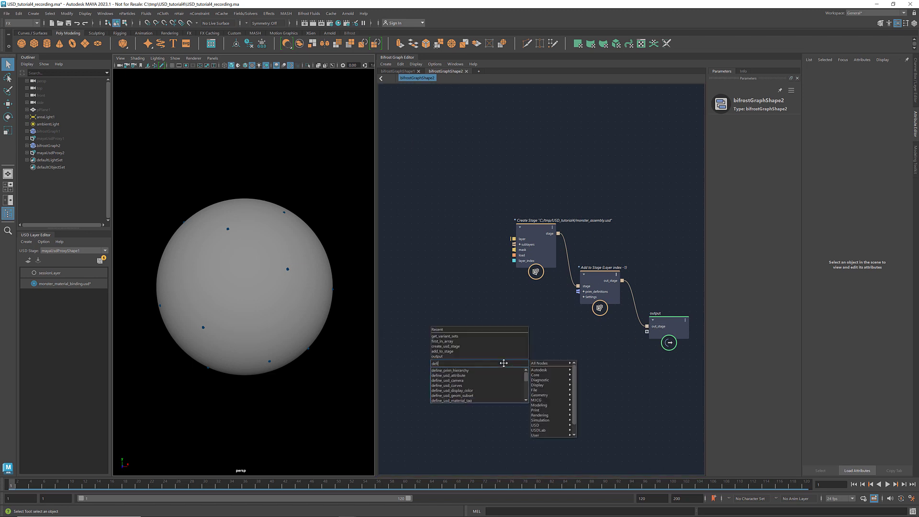
type("ine_usd_point")
key("Down")
key("Return")
left_click_drag(503, 366, 517, 338)
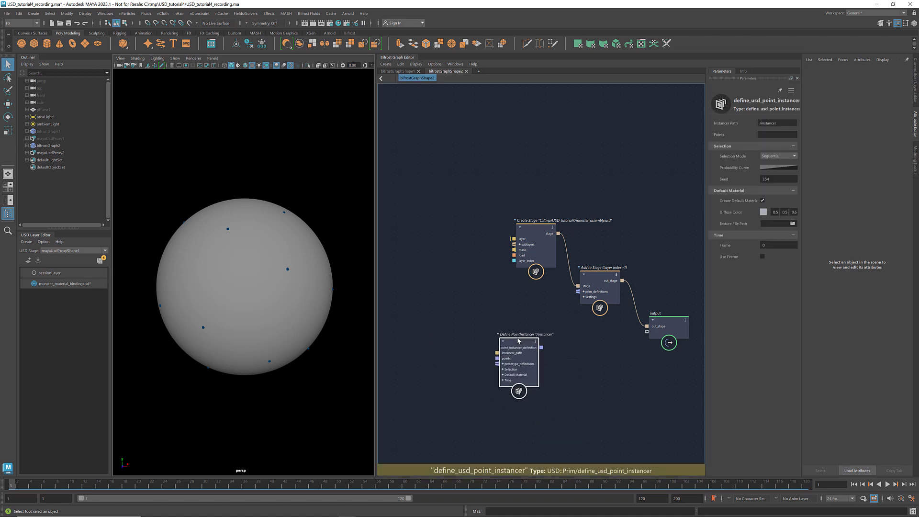
- Connect point_instancer_definition to the Add to Stage node's prim_definitions input and straighten the instancer node's placement
scroll(545, 330, "up", 3)
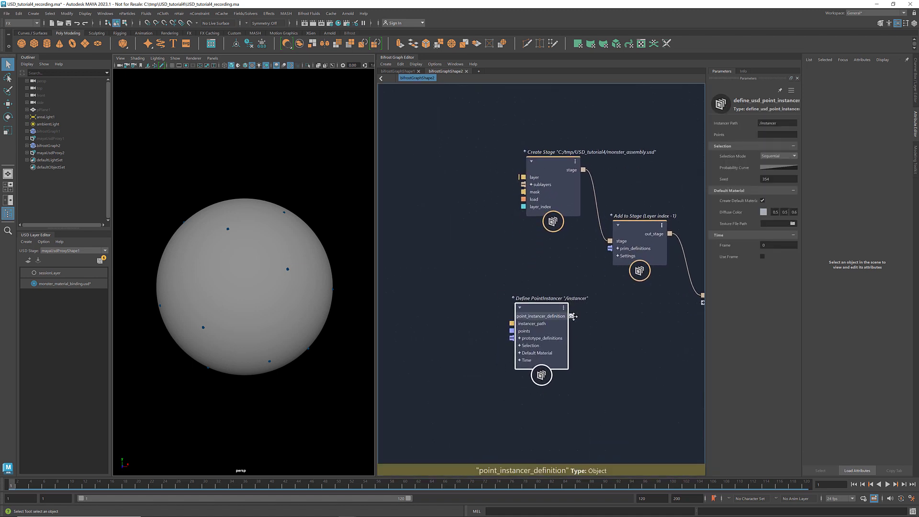
left_click_drag(573, 316, 610, 248)
left_click_drag(532, 302, 540, 307)
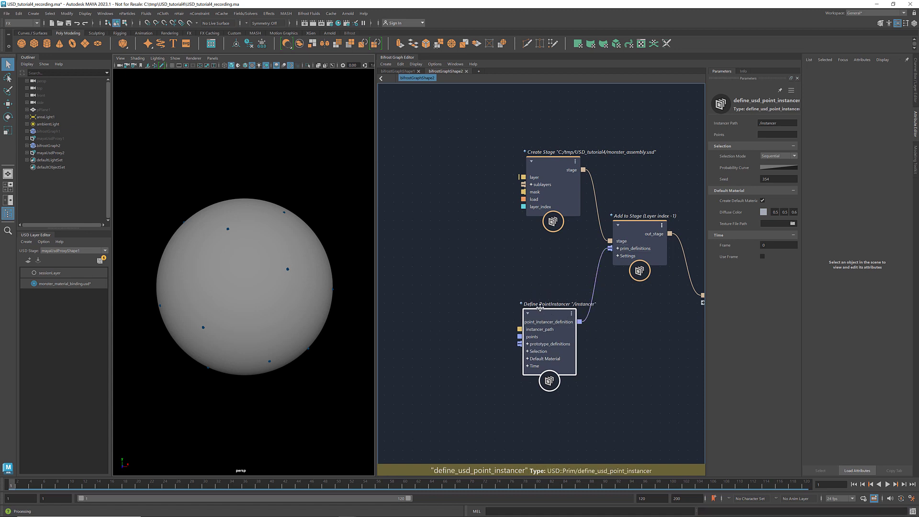
left_click(613, 367)
- Add an open_usd_layer node in the empty area beside the point instancer node
scroll(613, 367, "down", 3)
middle_click_drag(425, 378, 517, 367, "alt")
key("Tab")
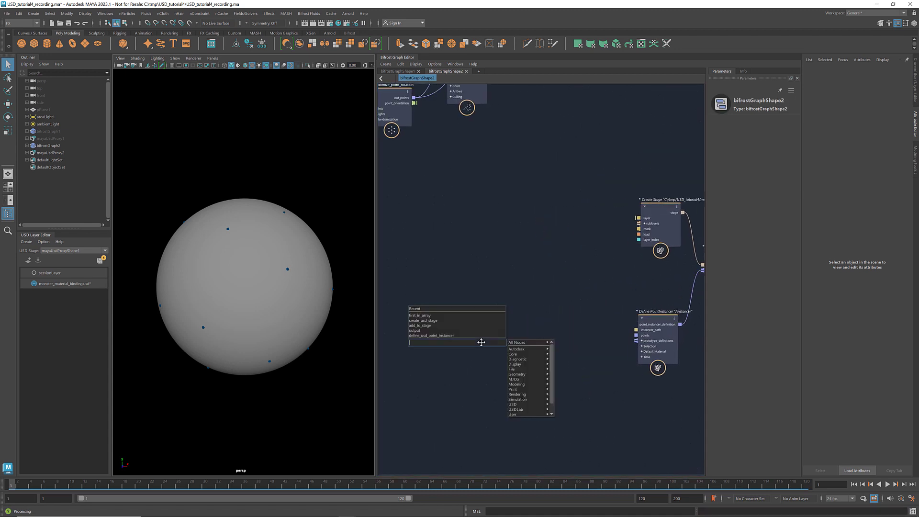
type("open")
key("Down")
key("Down")
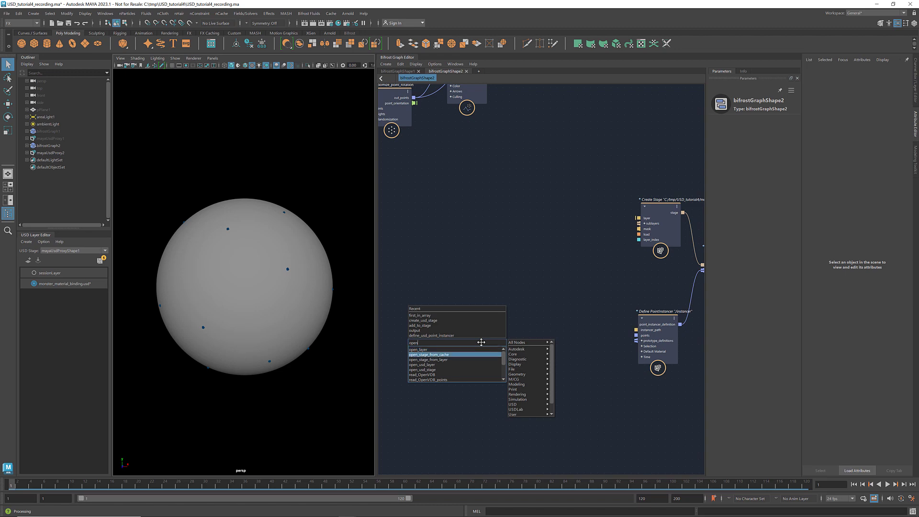
key("Down")
key("Down")
key("Return")
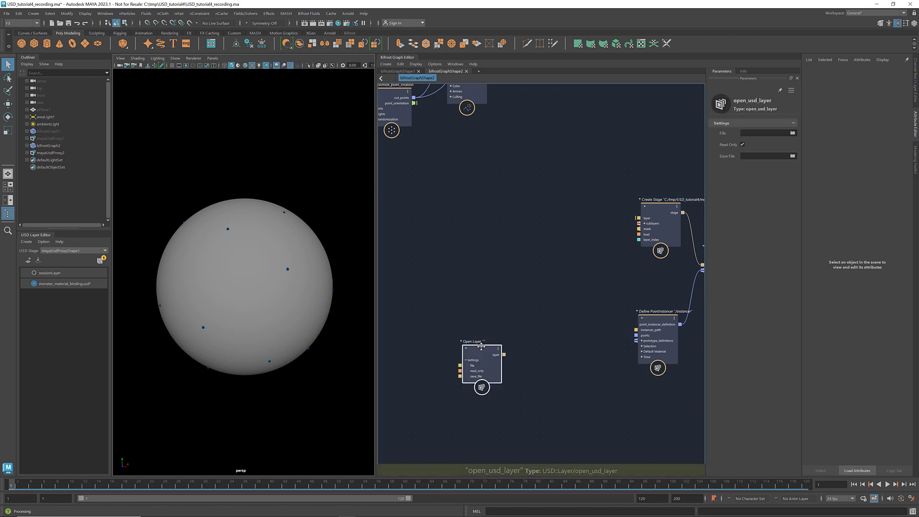
- Set the open_usd_layer node's File to monster_material_binding.usd from the USD tutorial folder
left_click(793, 132)
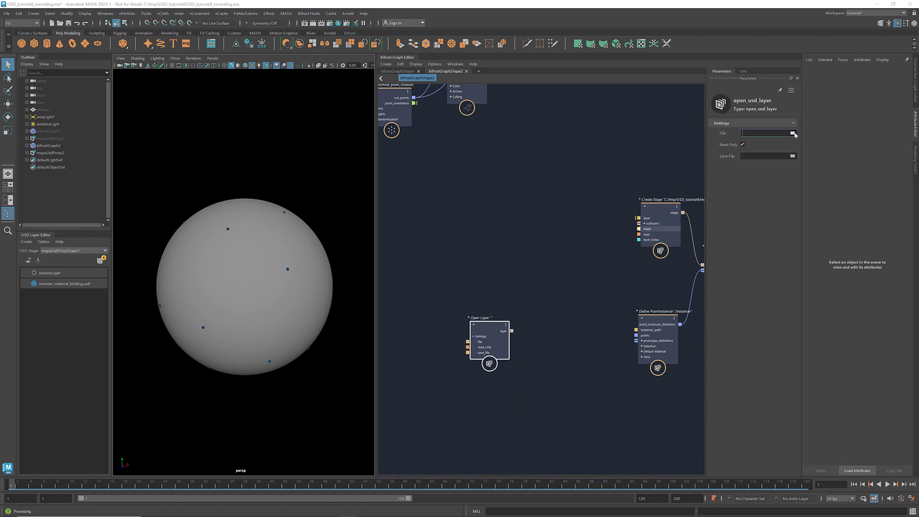
left_click(410, 204)
left_click(594, 379)
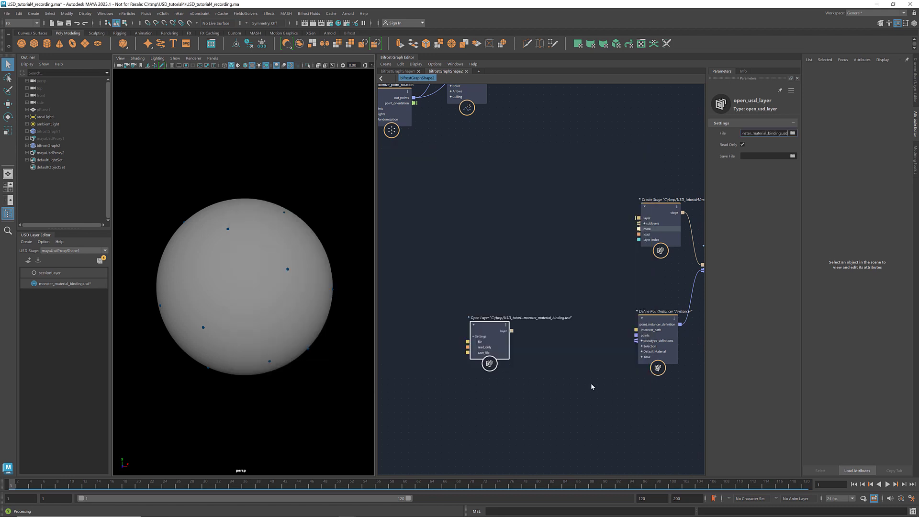
scroll(549, 370, "up", 1)
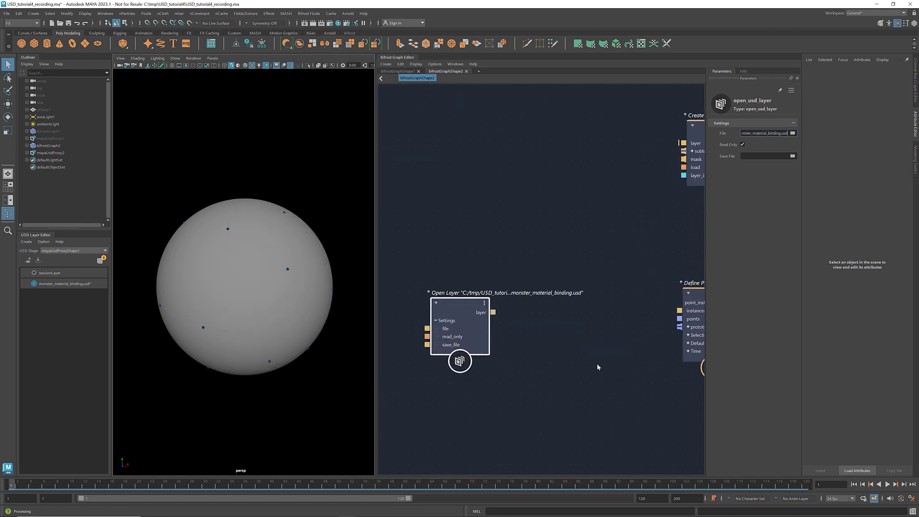
- Add a prototypes_from_variants node beside the open_usd_layer node and feed the opened layer into its layer input
left_click(568, 360)
key("Tab")
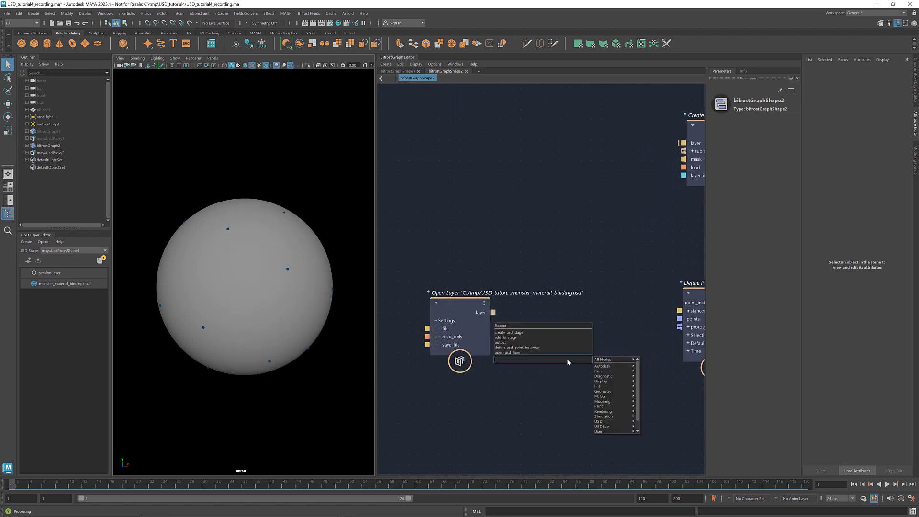
type("prototy")
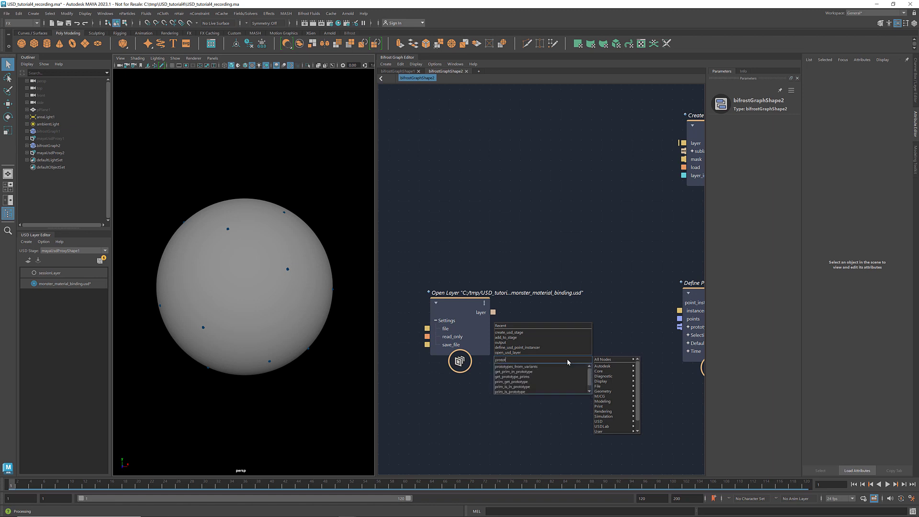
key("Return")
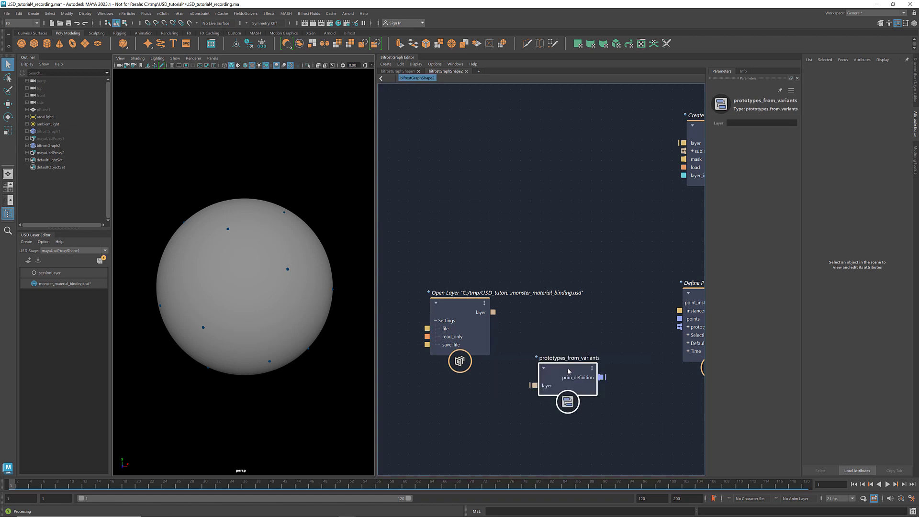
left_click_drag(575, 347, 580, 328)
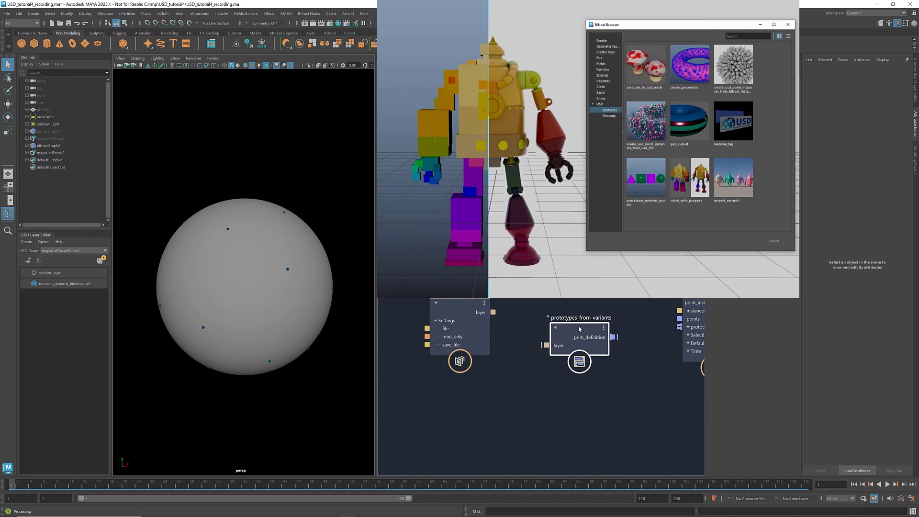
left_click_drag(493, 312, 506, 331)
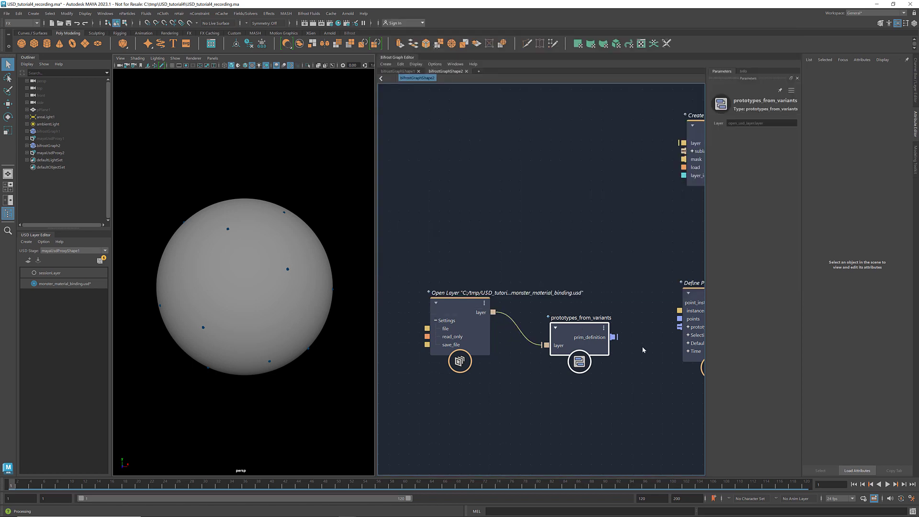
- Connect randomize_point_rotation's out_points to the point instancer's points input and prototypes_from_variants' prim_definition to its prototype_definitions input
middle_click_drag(643, 350, 601, 409, "alt")
scroll(527, 398, "down", 4)
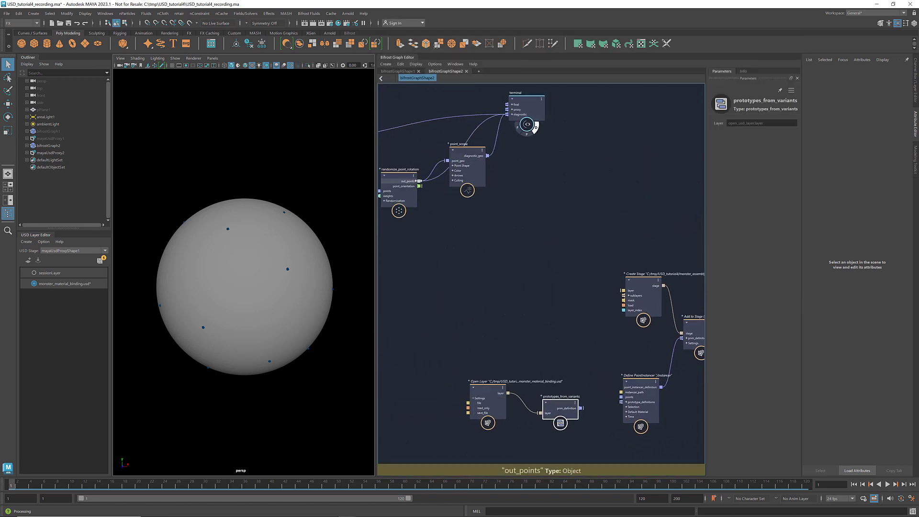
left_click_drag(419, 181, 624, 397)
scroll(570, 335, "up", 4)
left_click_drag(562, 321, 601, 318)
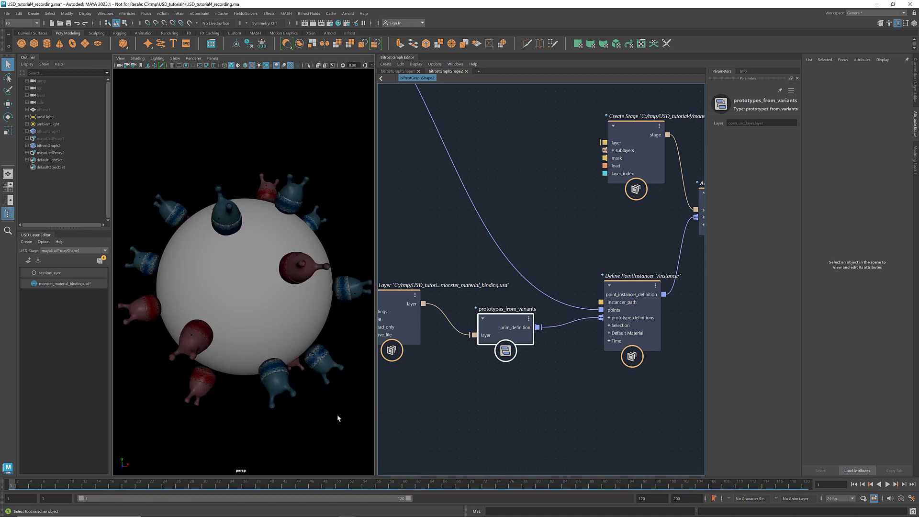
left_click_drag(316, 378, 230, 400, "alt")
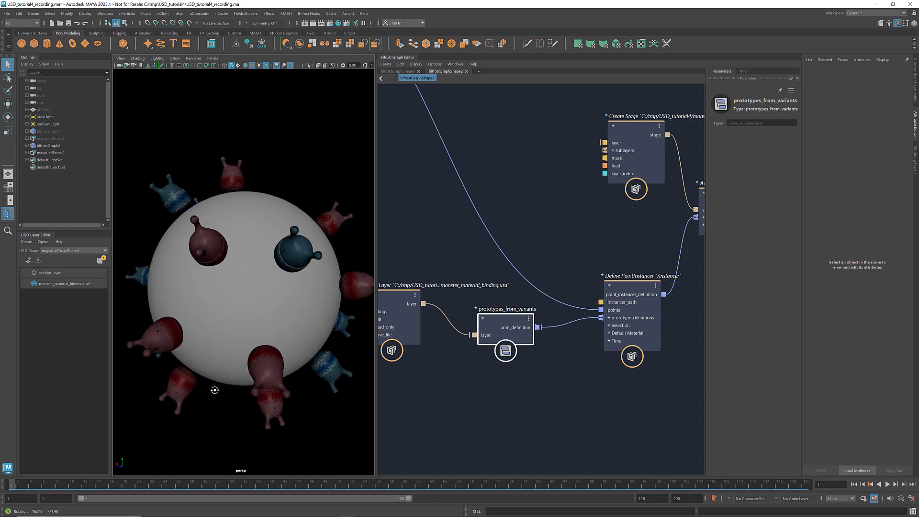